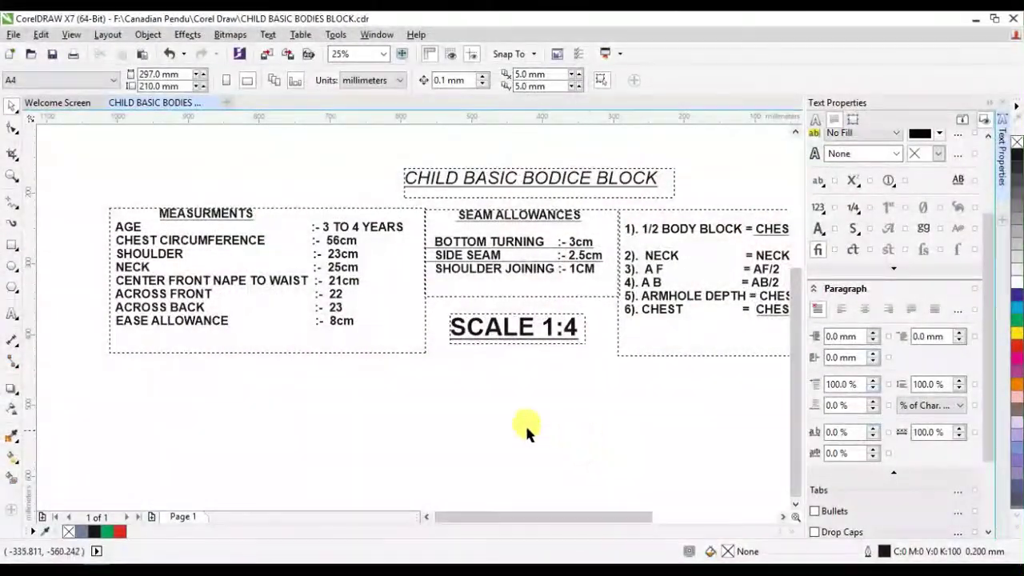
Draw the large outer rectangle and a full-width bottom strip below the tables
click(782, 516)
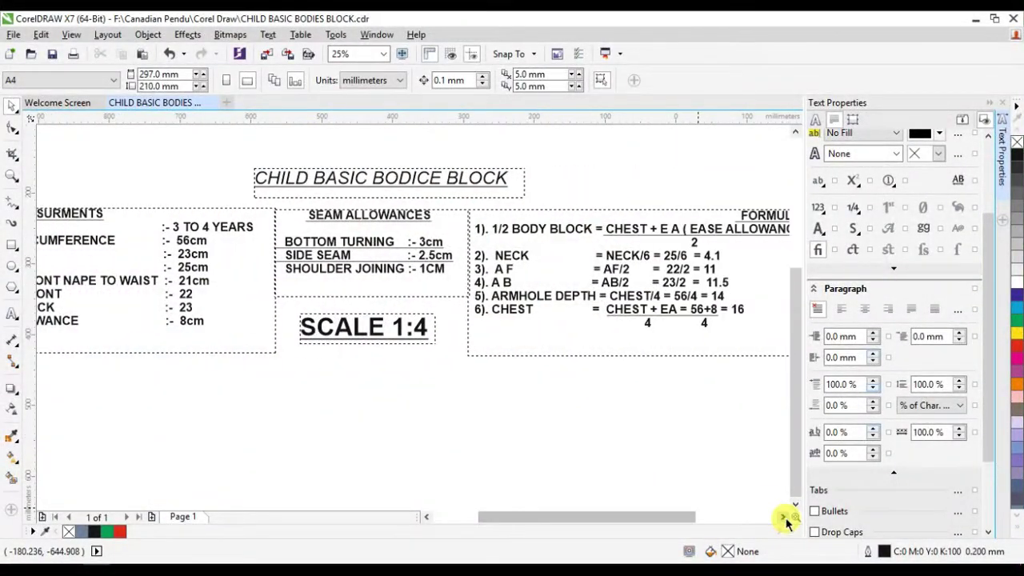
click(784, 516)
click(784, 516)
click(784, 515)
click(419, 516)
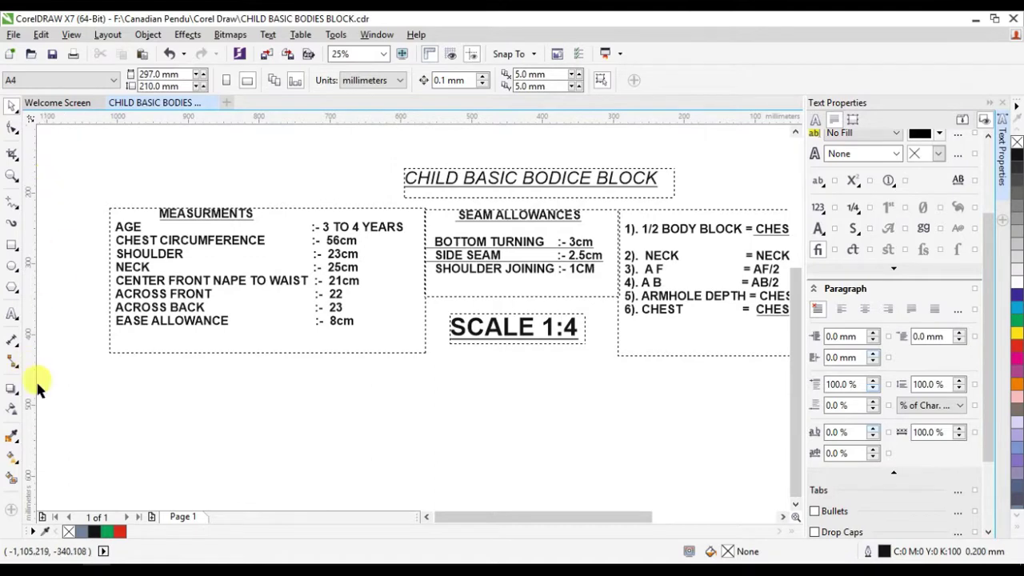
click(795, 504)
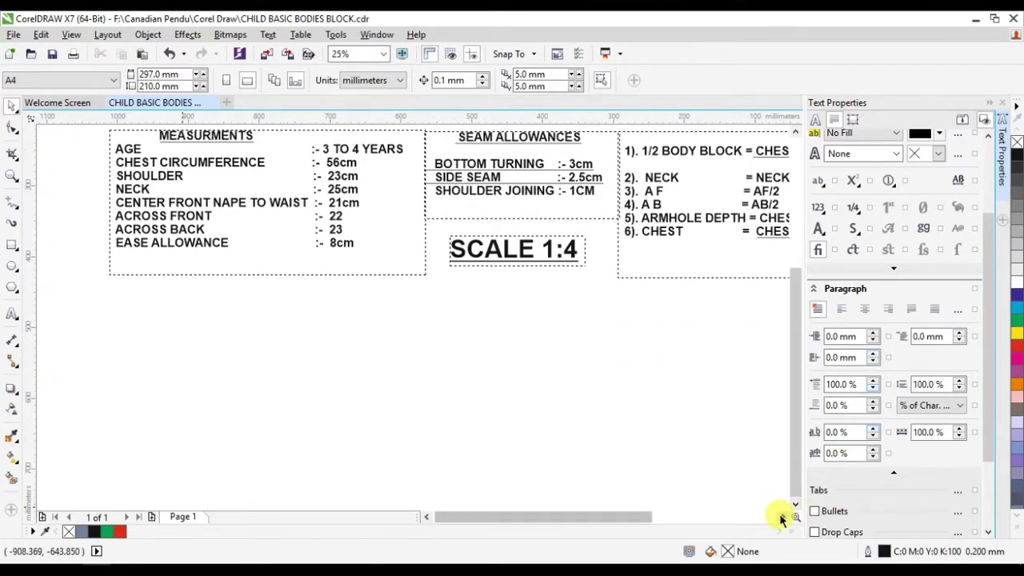
click(783, 516)
click(795, 505)
click(12, 245)
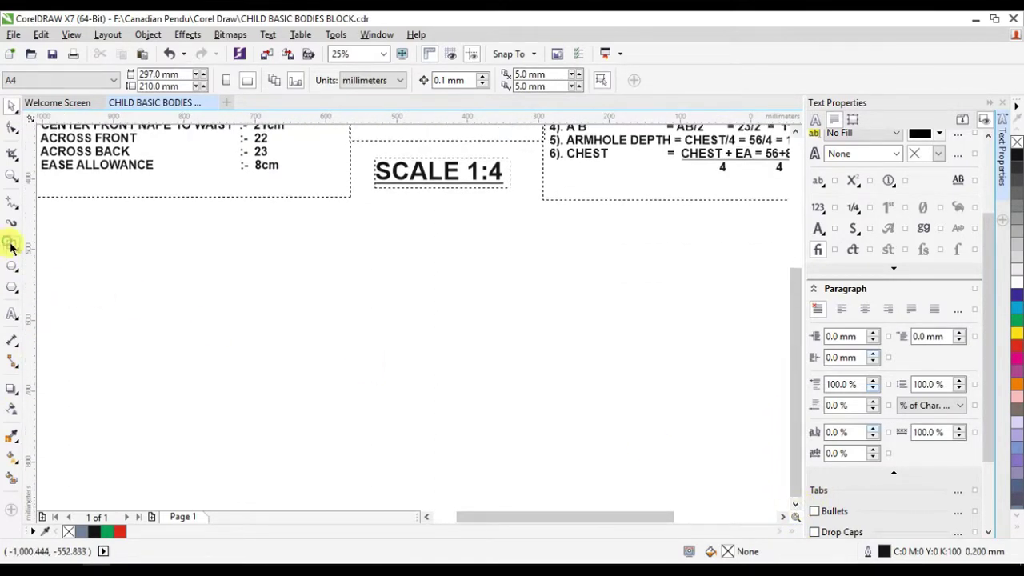
drag(218, 297, 655, 490)
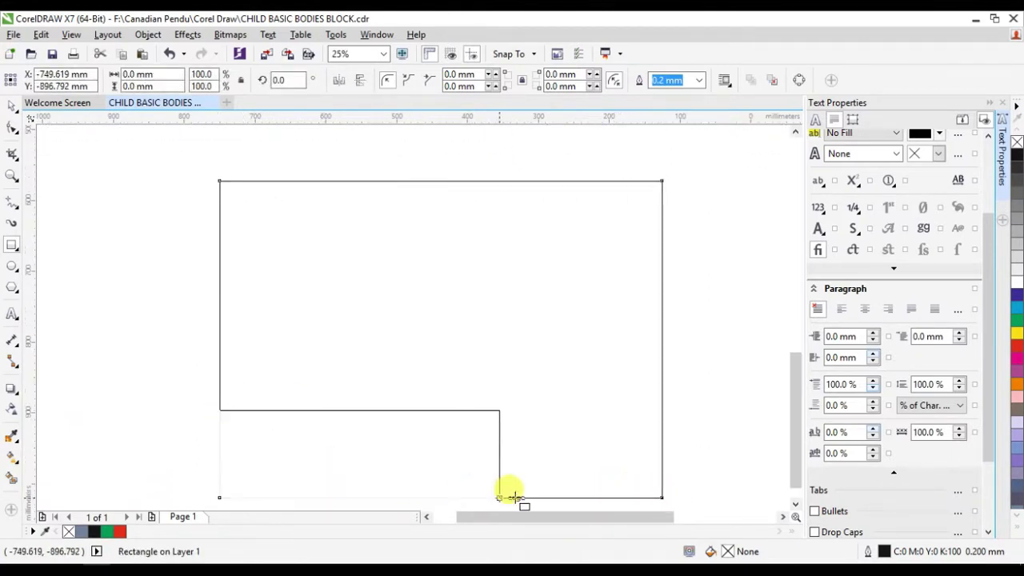
mouse_move(216, 409)
mouse_down()
mouse_move(654, 458)
mouse_move(662, 442)
mouse_up()
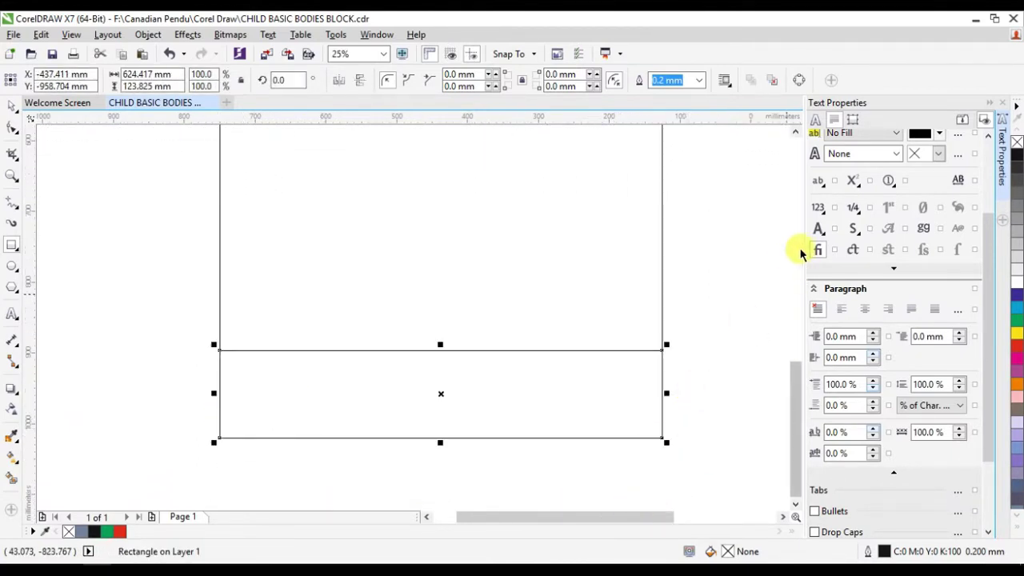
Draw the right and left upper panel rectangles inside the outer box
scroll(795, 136, up, 1)
click(502, 160)
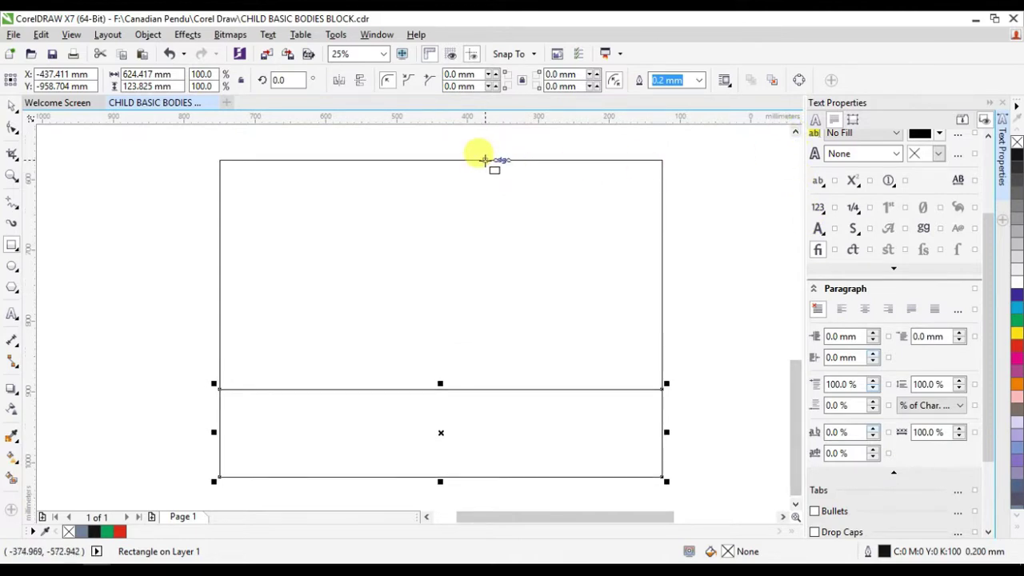
drag(484, 160, 663, 389)
scroll(199, 169, down, 1)
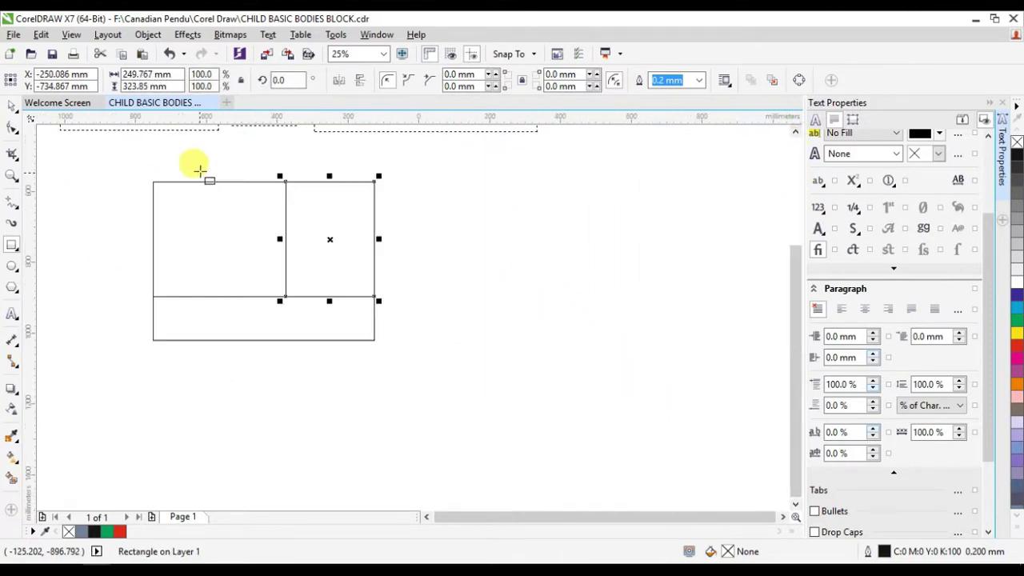
scroll(195, 232, up, 1)
click(426, 517)
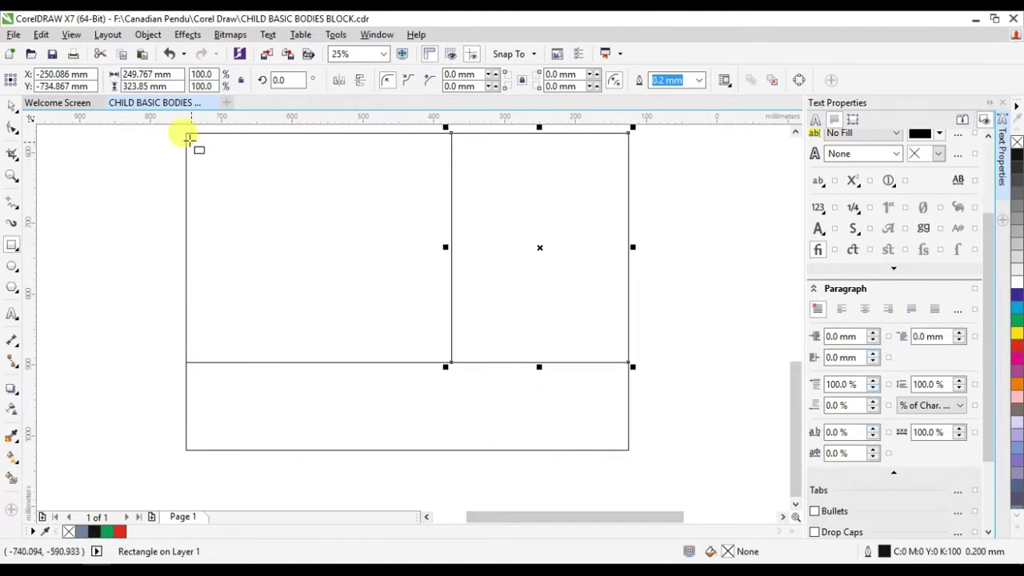
drag(185, 133, 357, 362)
Widen the outer box, then align the right panel, bottom strip and left panel to it
click(631, 333)
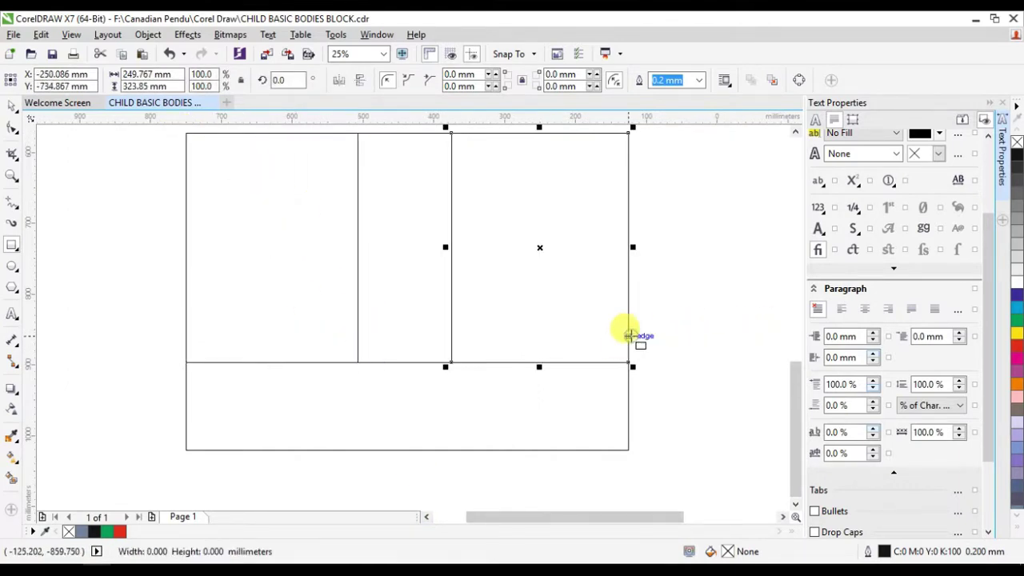
click(632, 266)
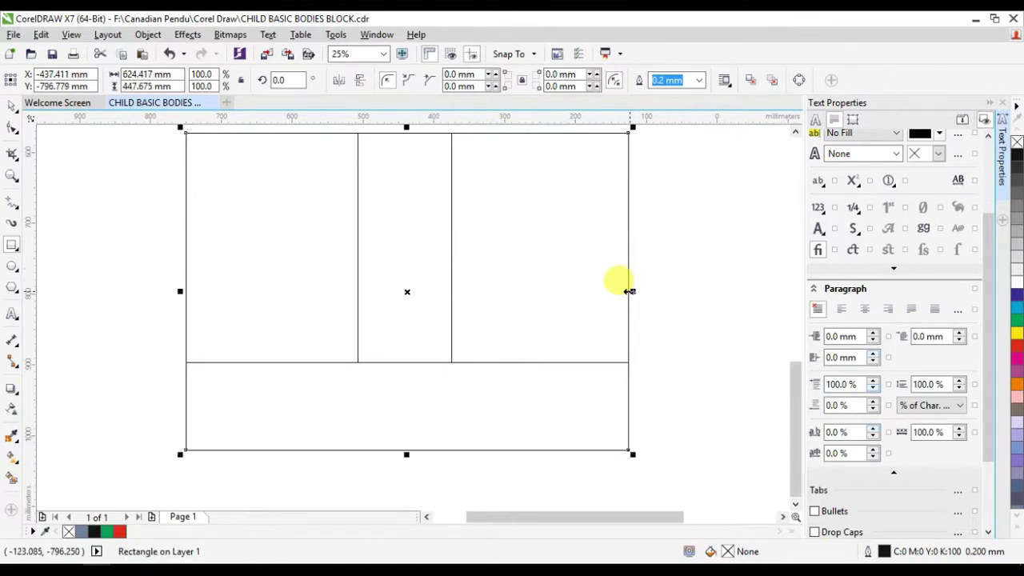
drag(629, 291, 657, 291)
click(564, 276)
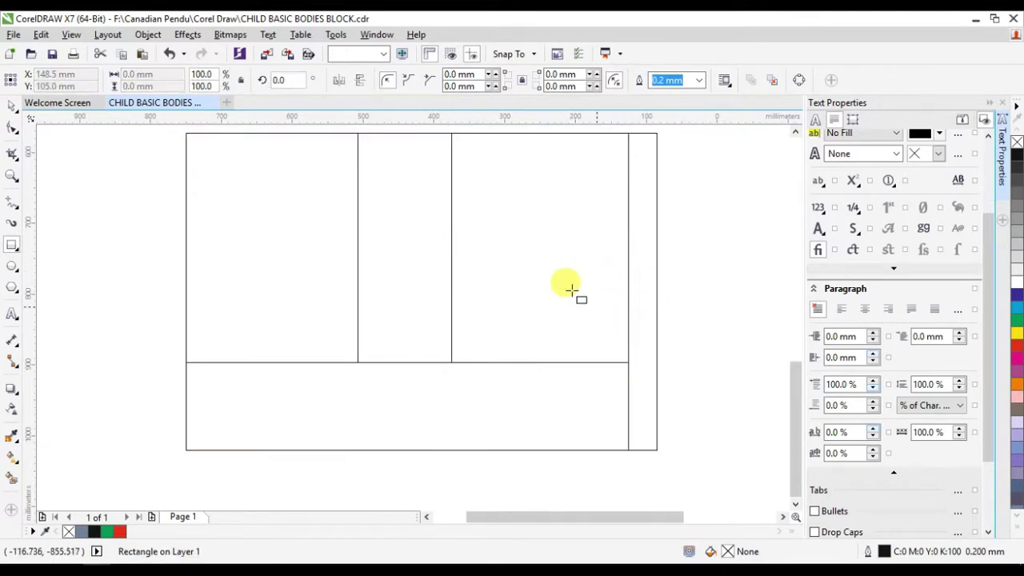
click(625, 331)
drag(539, 247, 567, 248)
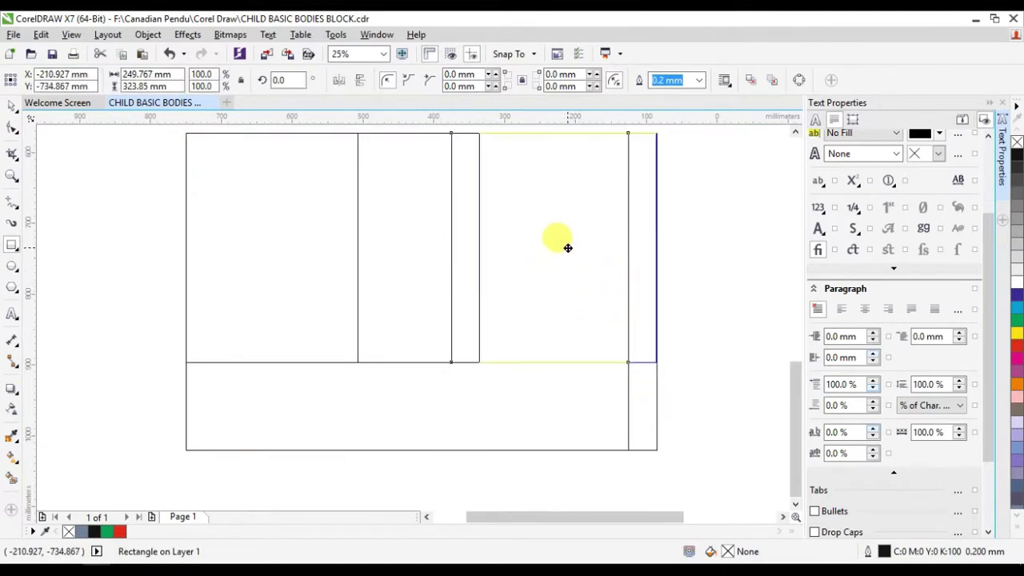
click(626, 400)
drag(628, 407, 648, 406)
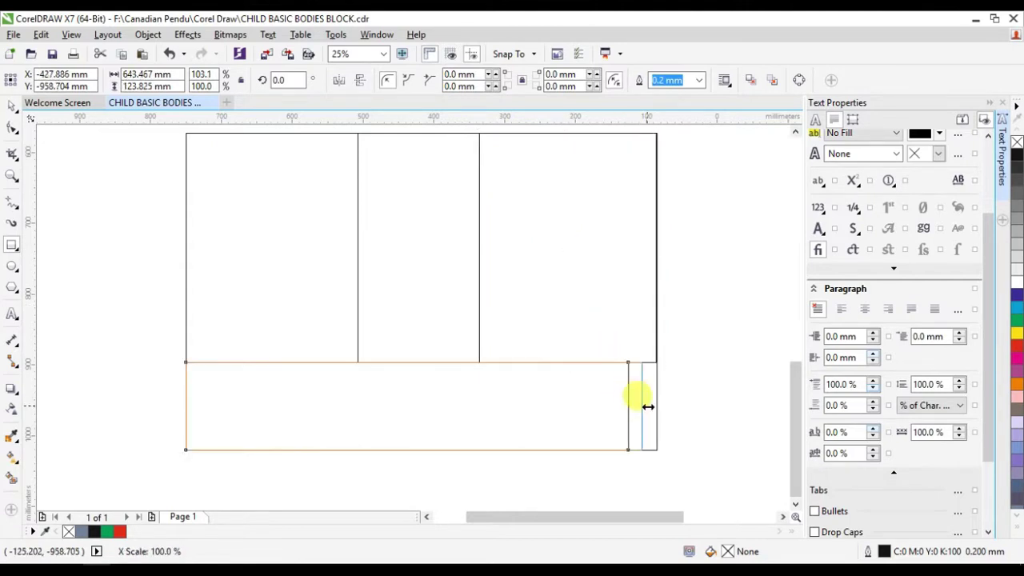
click(357, 240)
drag(360, 247, 378, 247)
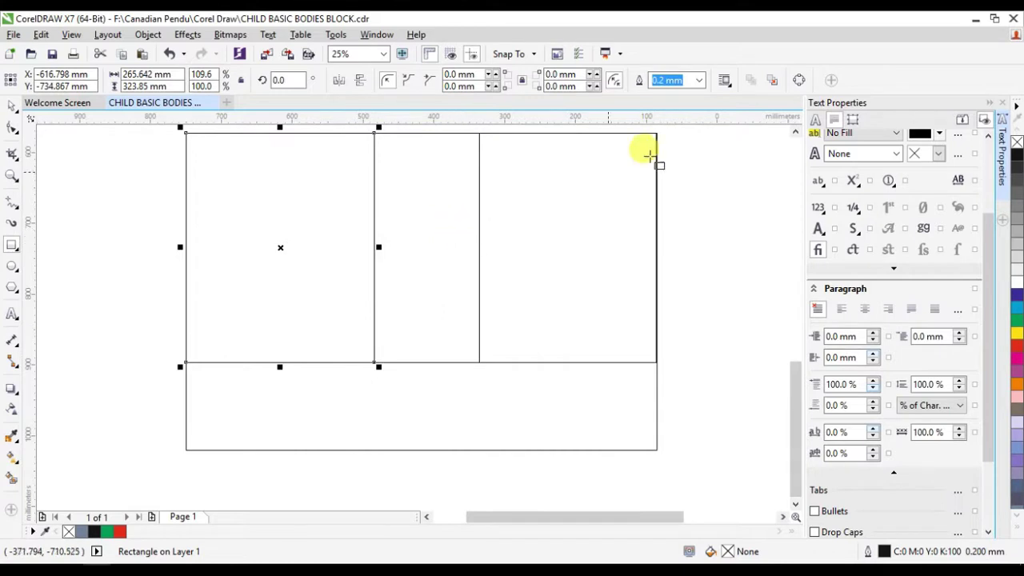
scroll(794, 139, up, 2)
Add a 200 pt 'BODY BLOCK 32CM' title frame above the rectangles and fit it to the text
click(12, 313)
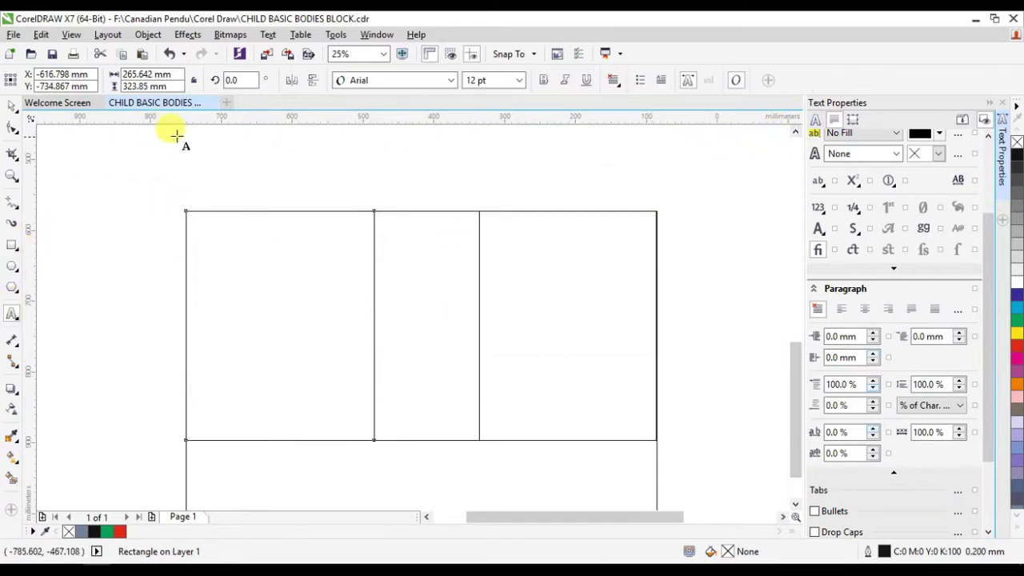
drag(184, 134, 662, 202)
click(519, 79)
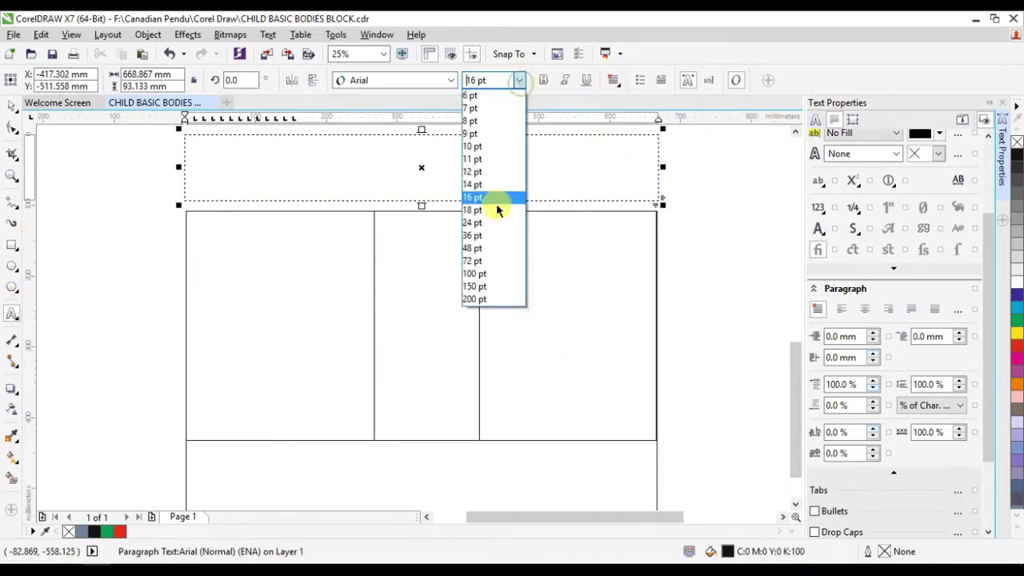
click(488, 297)
click(661, 131)
text(BODY BLOCK 32CM)
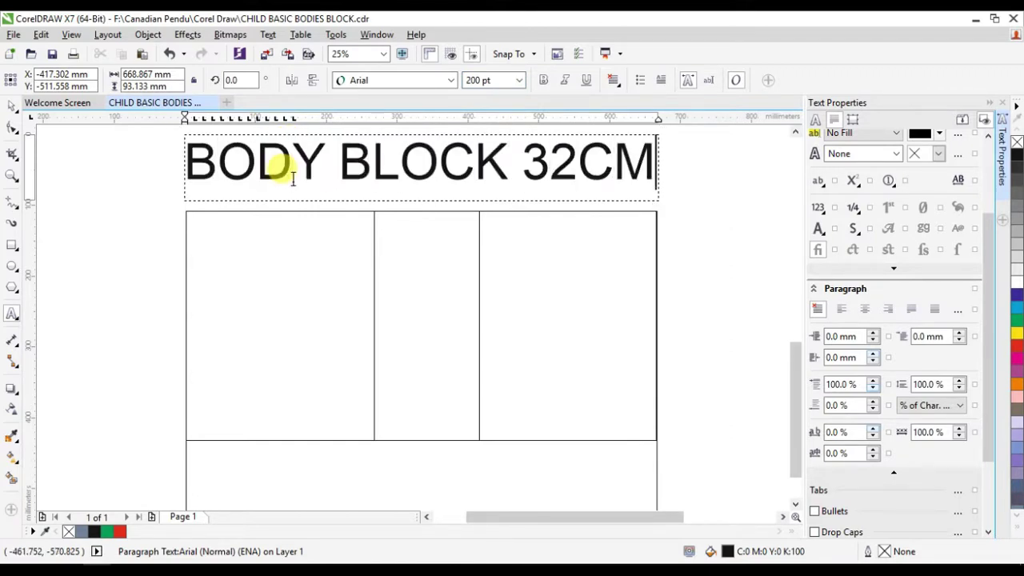
drag(411, 200, 416, 193)
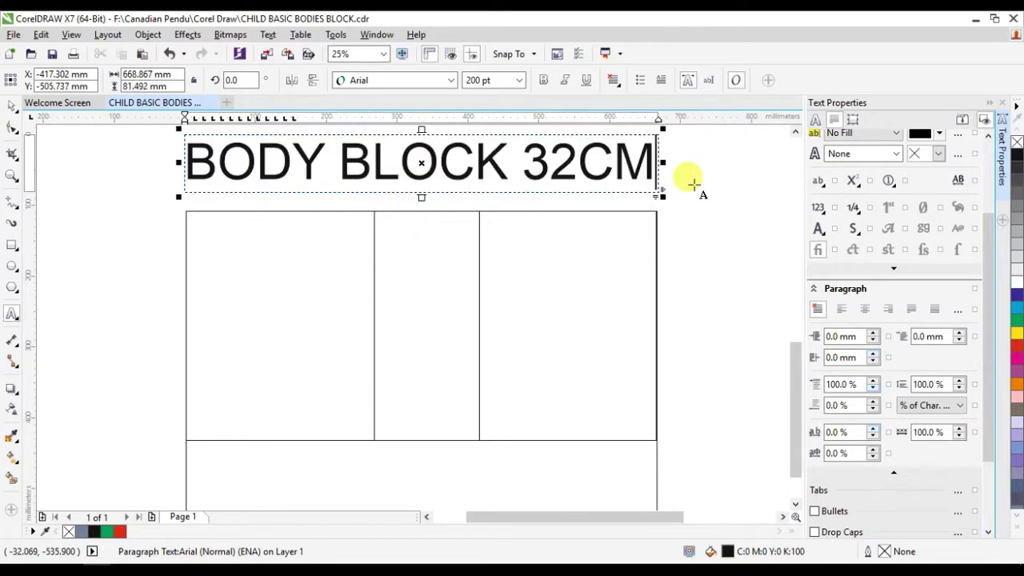
click(795, 504)
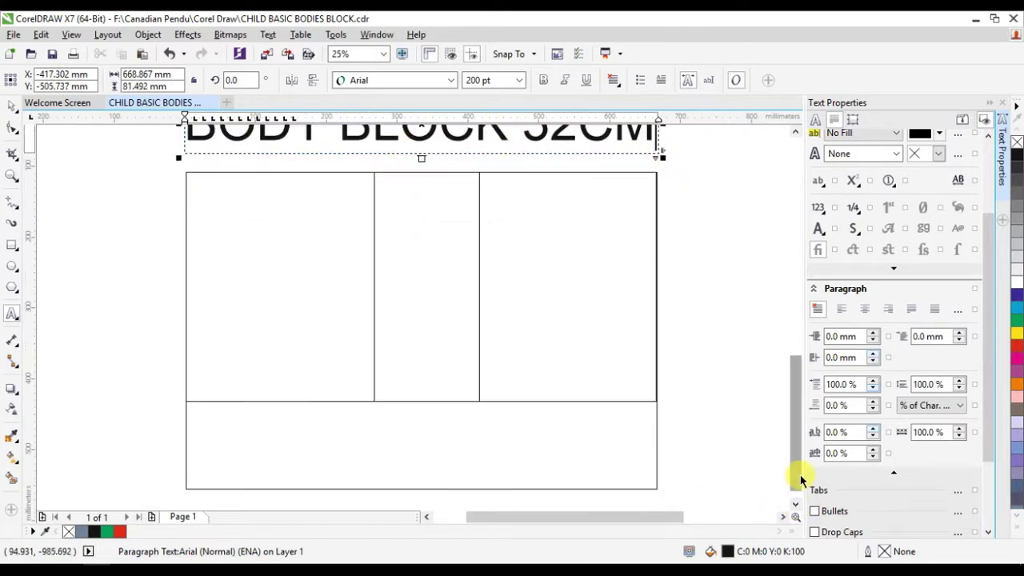
click(795, 132)
drag(416, 201, 420, 186)
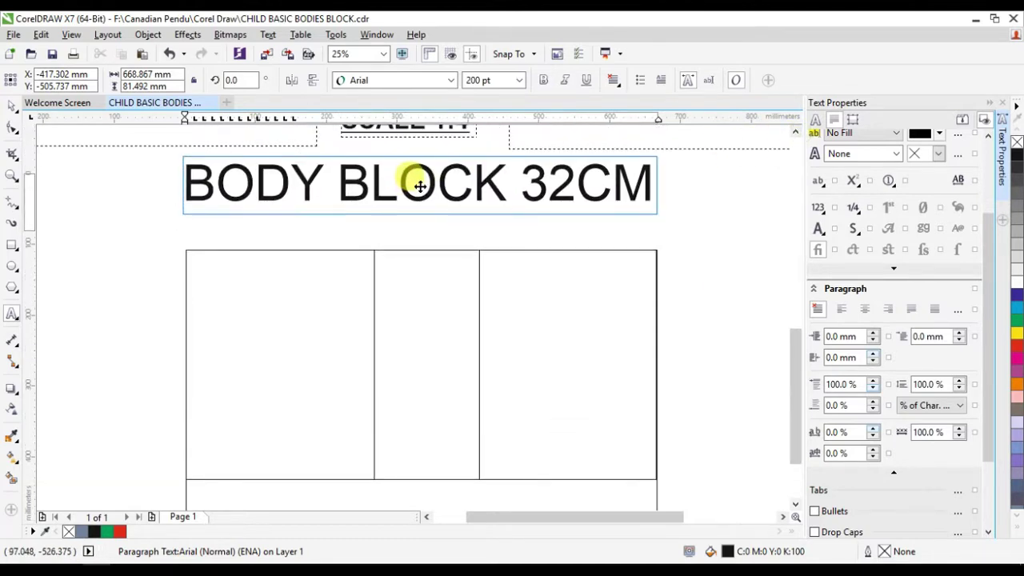
Group the four rectangles with Ctrl+G, move them down, and move the title closer
click(795, 506)
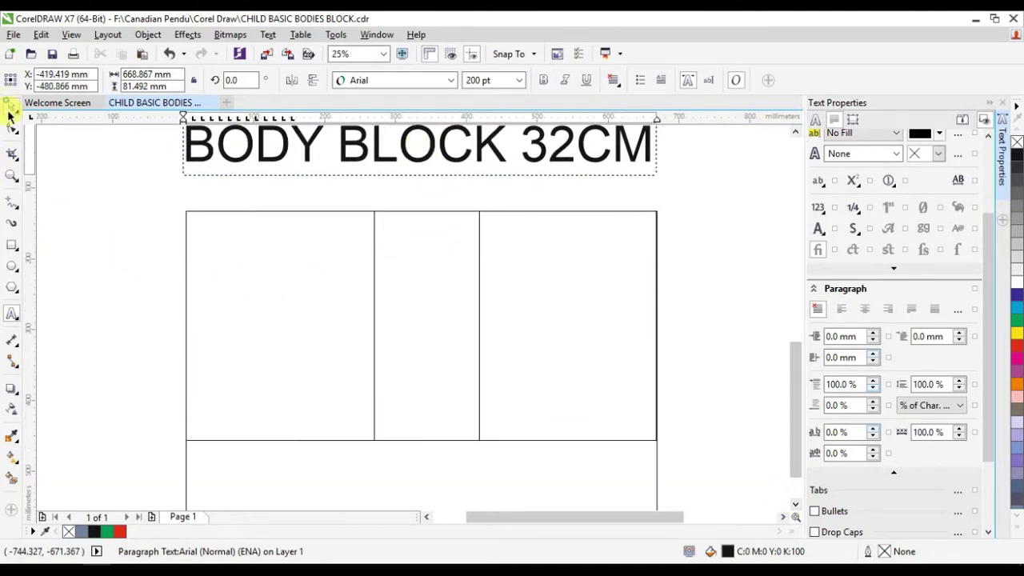
mouse_move(142, 199)
mouse_down()
mouse_move(732, 445)
mouse_move(729, 431)
mouse_up()
key(ctrl+g)
scroll(514, 248, down, 1)
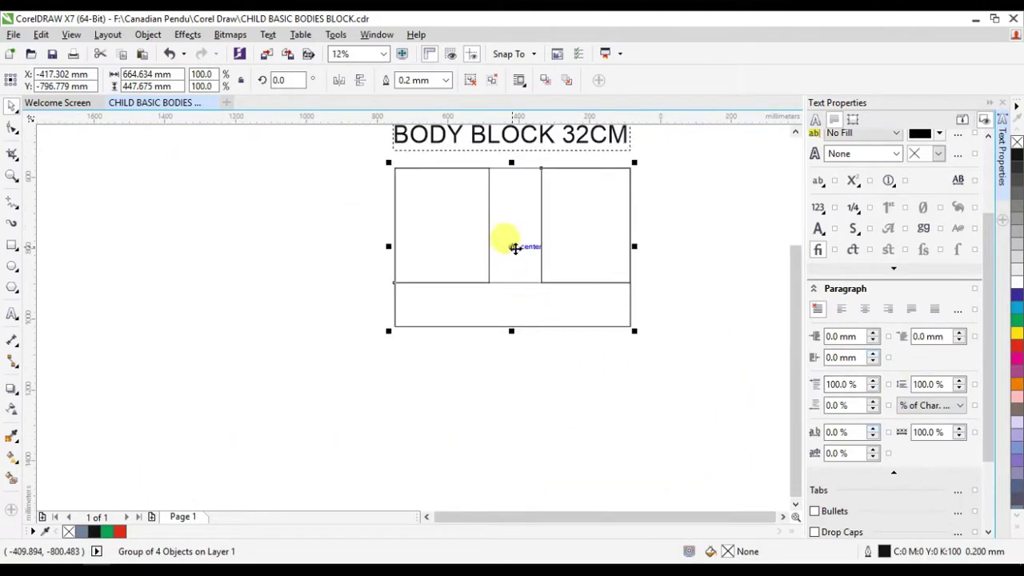
drag(514, 248, 514, 328)
click(512, 137)
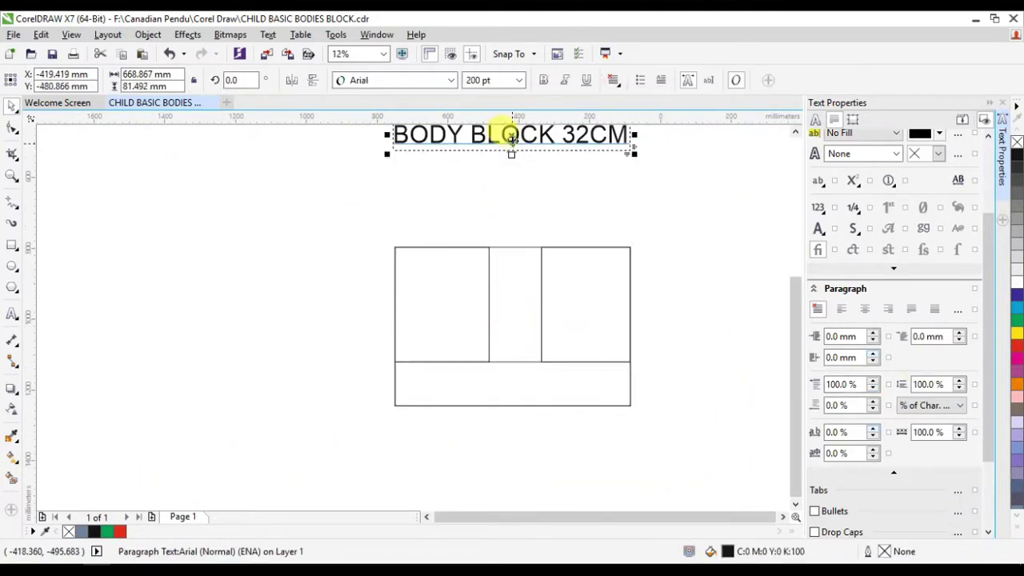
drag(511, 138, 514, 175)
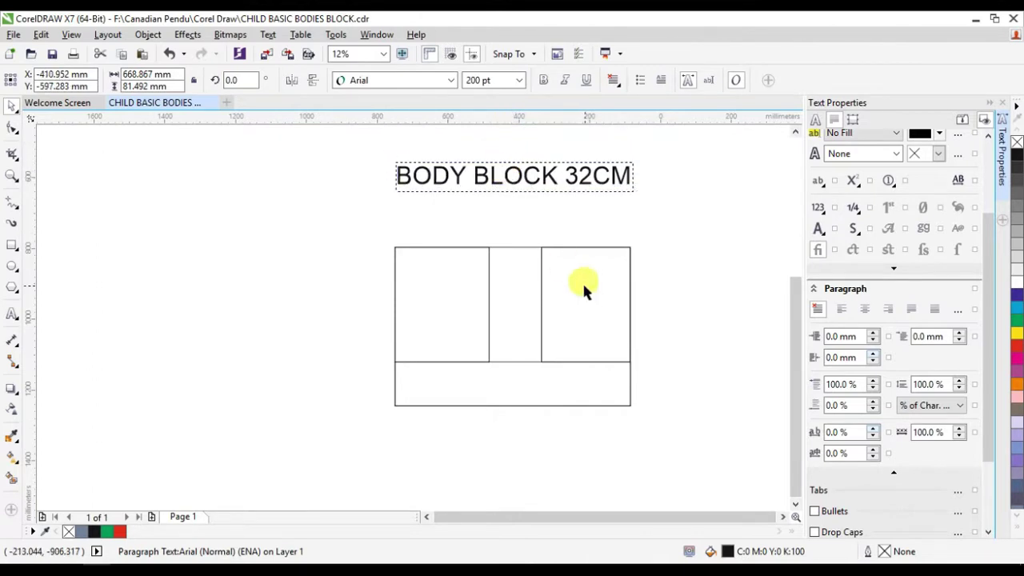
scroll(581, 280, up, 1)
scroll(765, 476, down, 1)
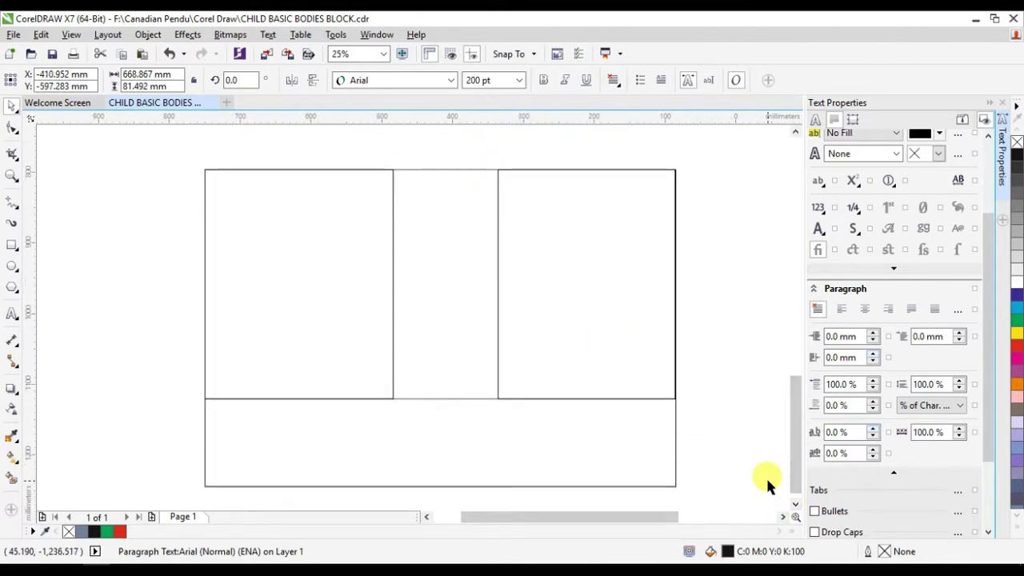
Draw a curved neckline at the right panel's top corner and a shoulder line sloping left
click(20, 210)
click(105, 288)
click(624, 170)
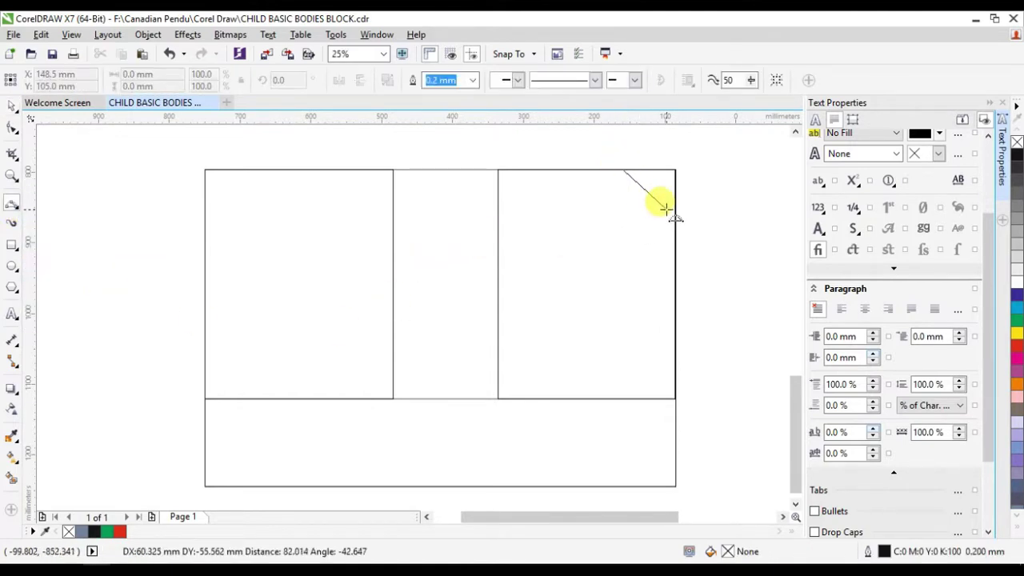
click(674, 208)
click(632, 198)
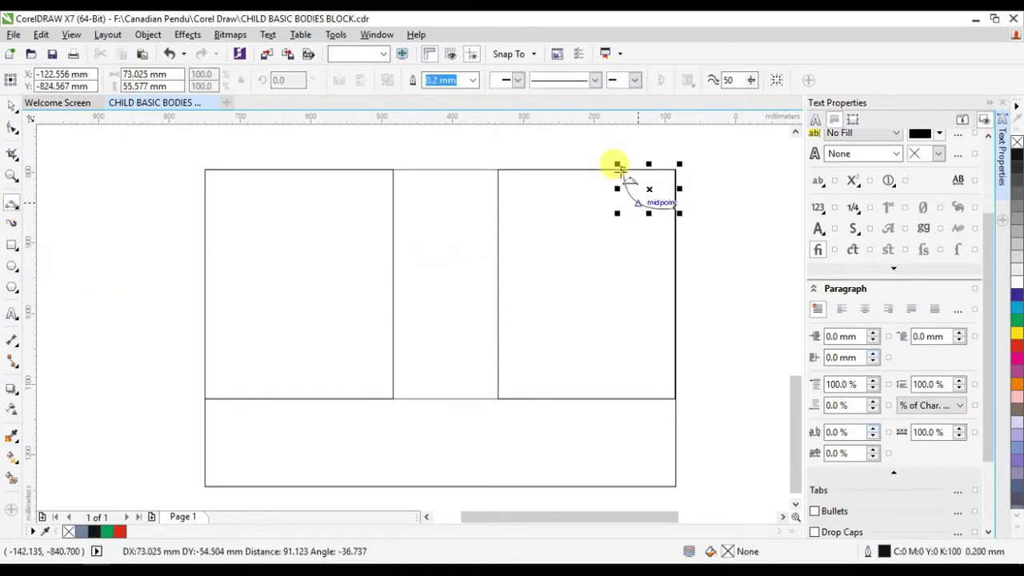
drag(623, 170, 505, 186)
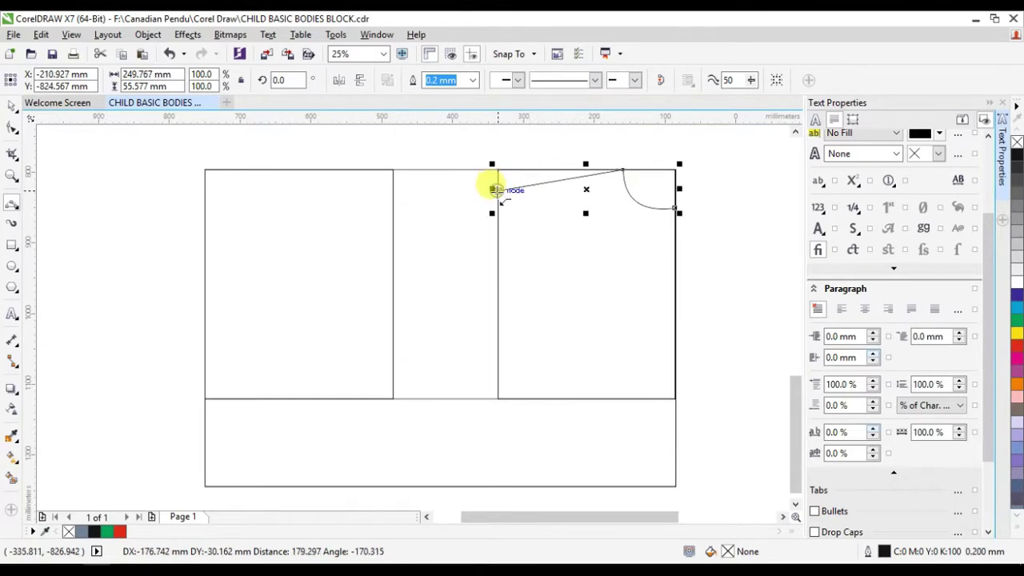
click(496, 189)
Zoom out to the whole block, then zoom back in on the neckline corner
scroll(696, 168, up, 1)
scroll(667, 187, up, 1)
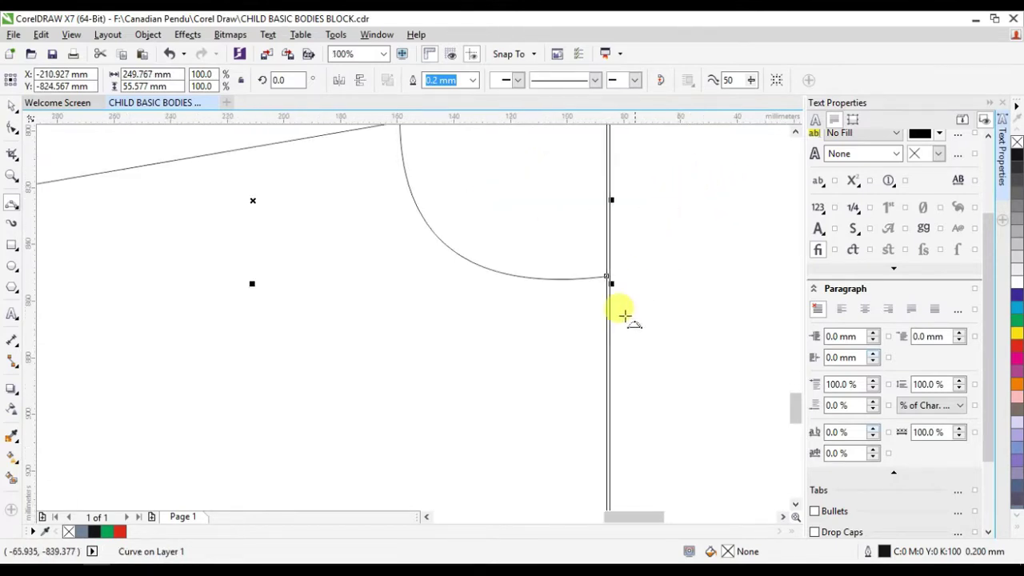
scroll(608, 360, down, 2)
scroll(612, 389, down, 1)
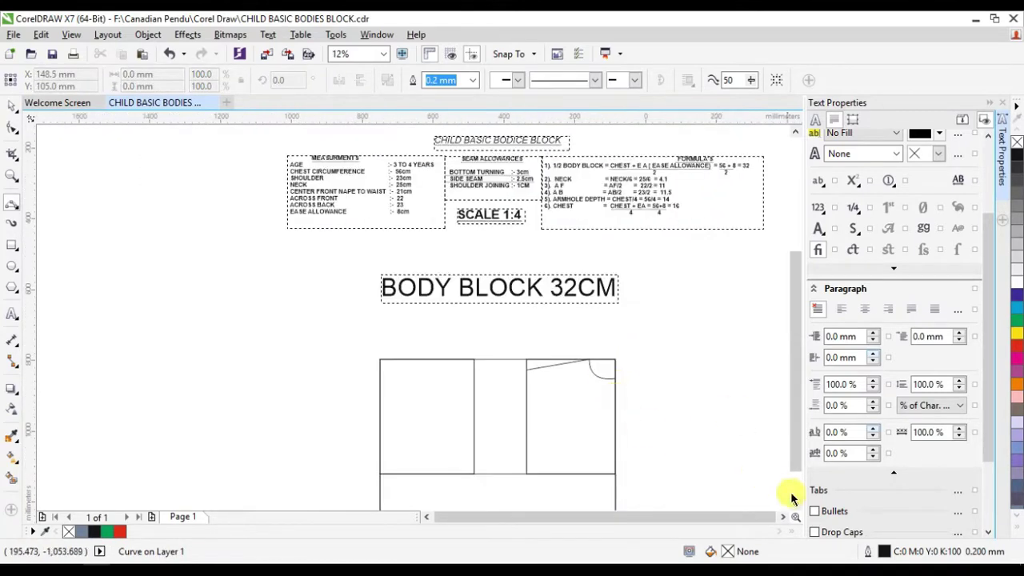
scroll(621, 384, up, 1)
scroll(599, 352, up, 2)
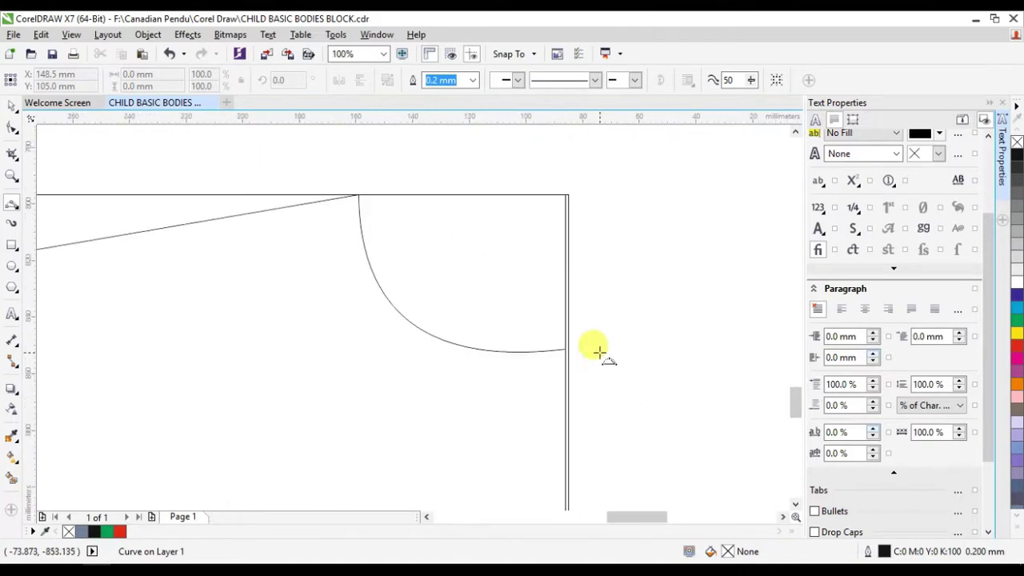
click(12, 312)
Draw a text frame beside the block and settle its font size at 48 pt
drag(587, 203, 766, 280)
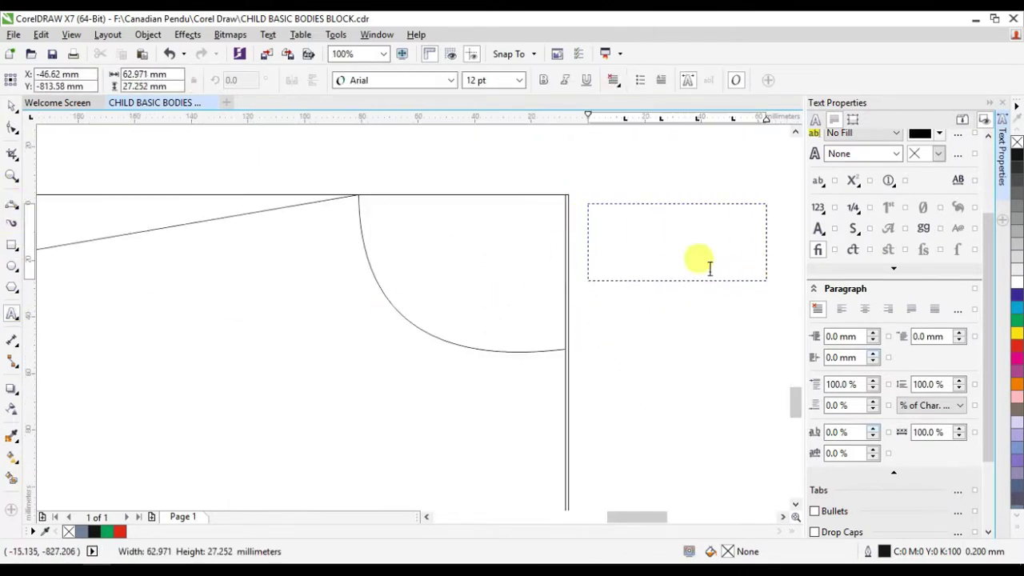
click(519, 80)
click(484, 247)
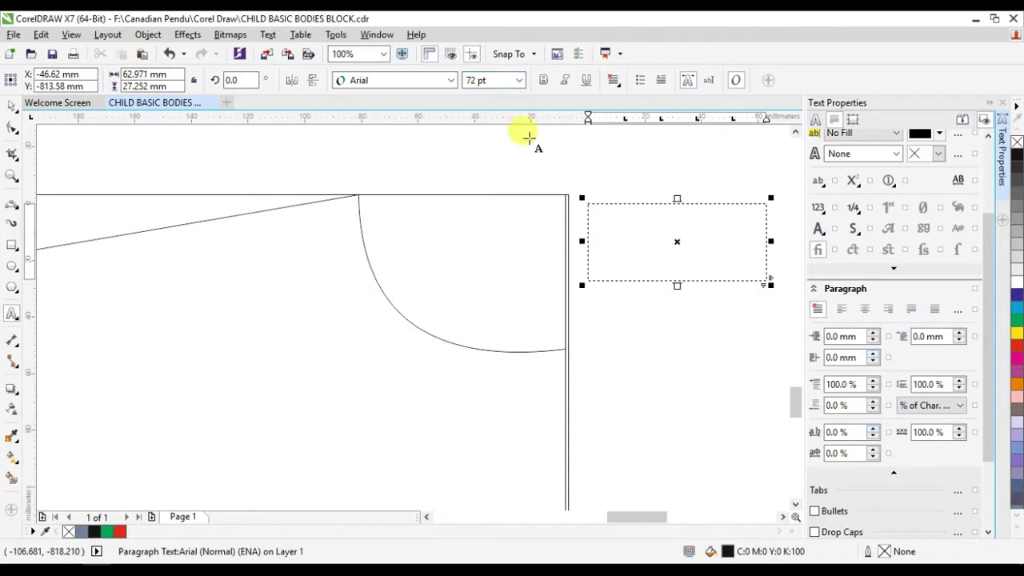
click(518, 80)
click(518, 275)
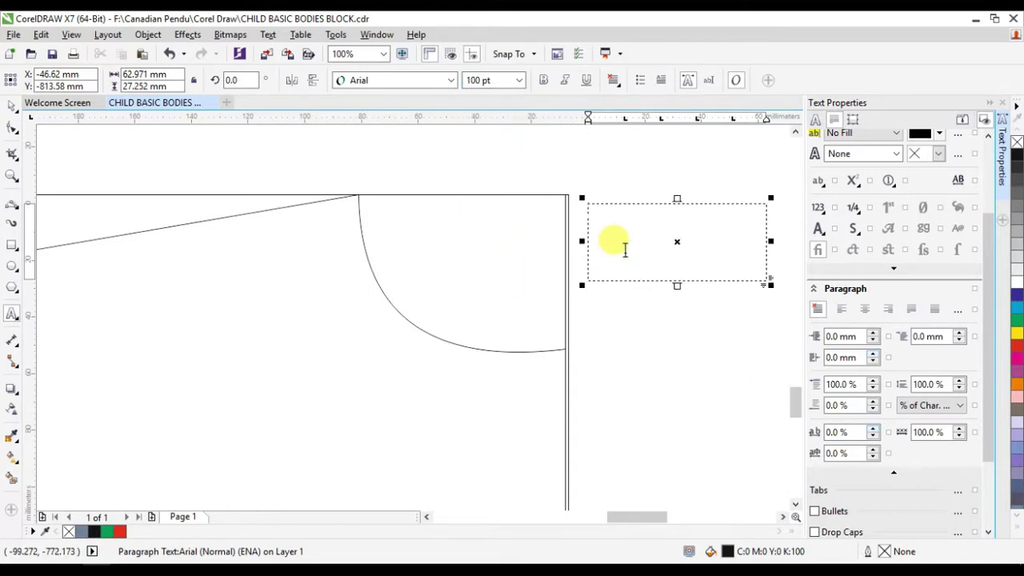
click(519, 80)
click(520, 261)
click(518, 80)
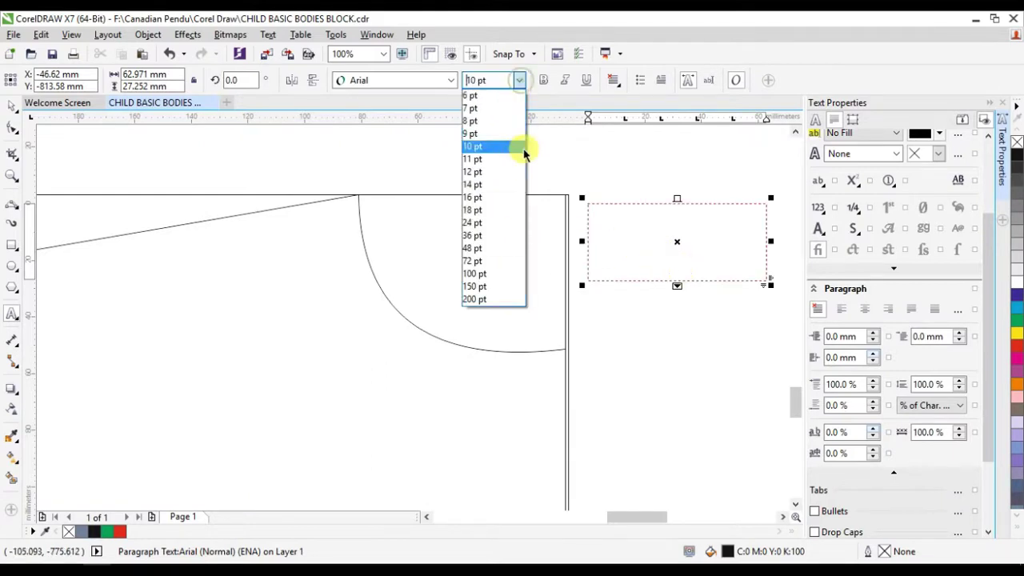
click(512, 249)
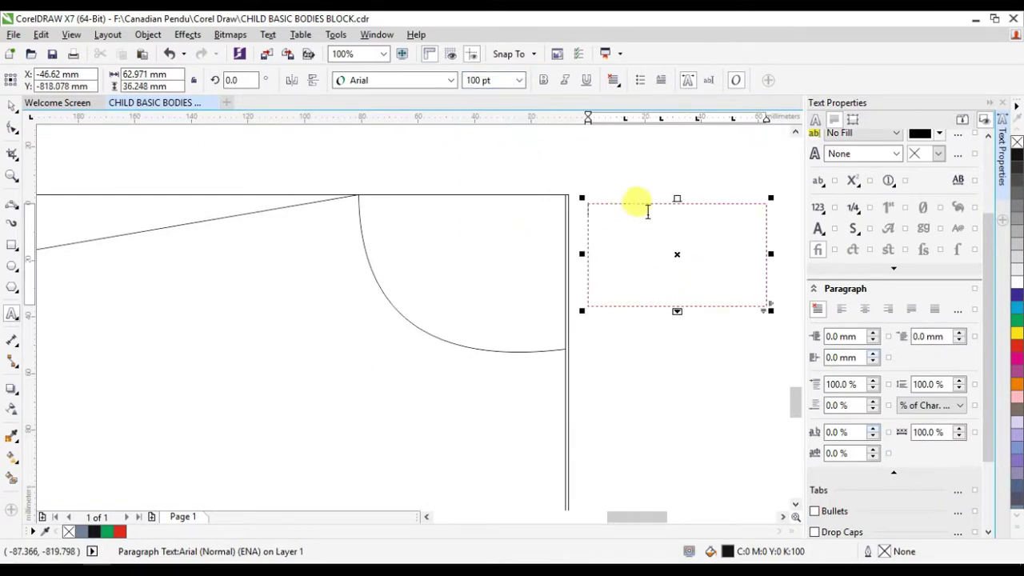
Enter 'N/6 = 4' at 48 pt, fit the frame to one line, and place it inside the neckline
text(N)
click(519, 80)
click(496, 218)
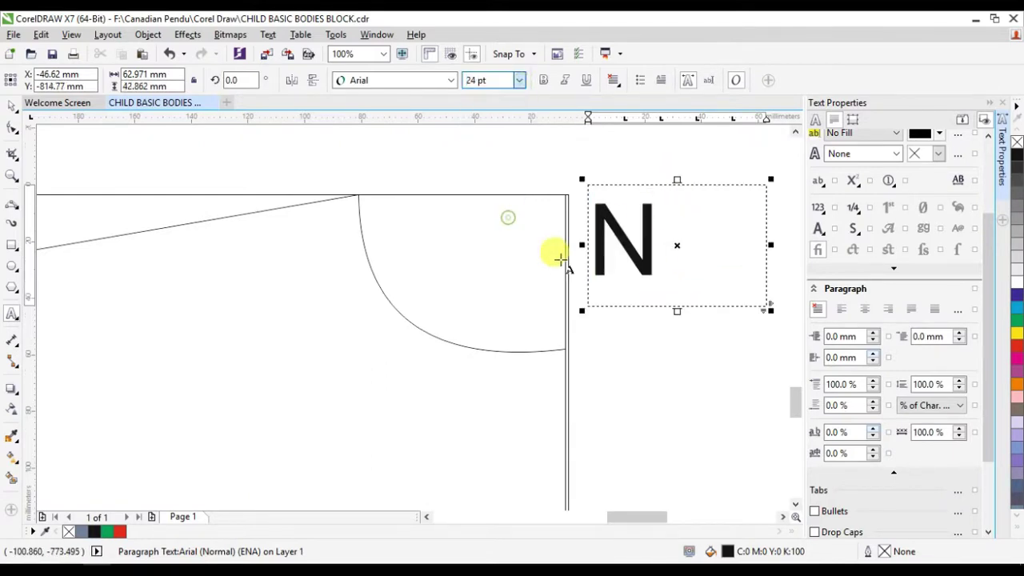
click(666, 248)
key(BackSpace)
click(519, 80)
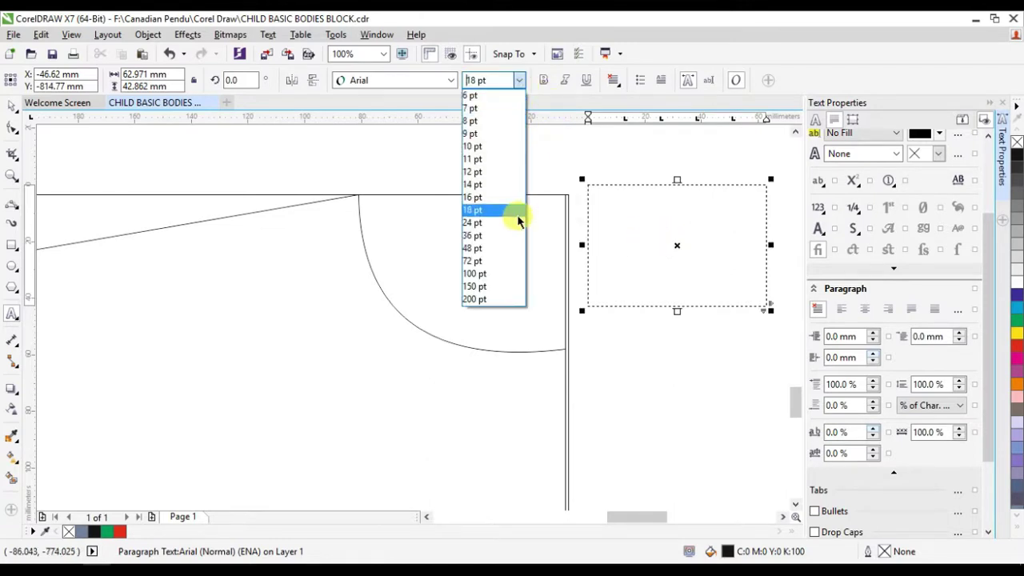
click(472, 248)
text(N)
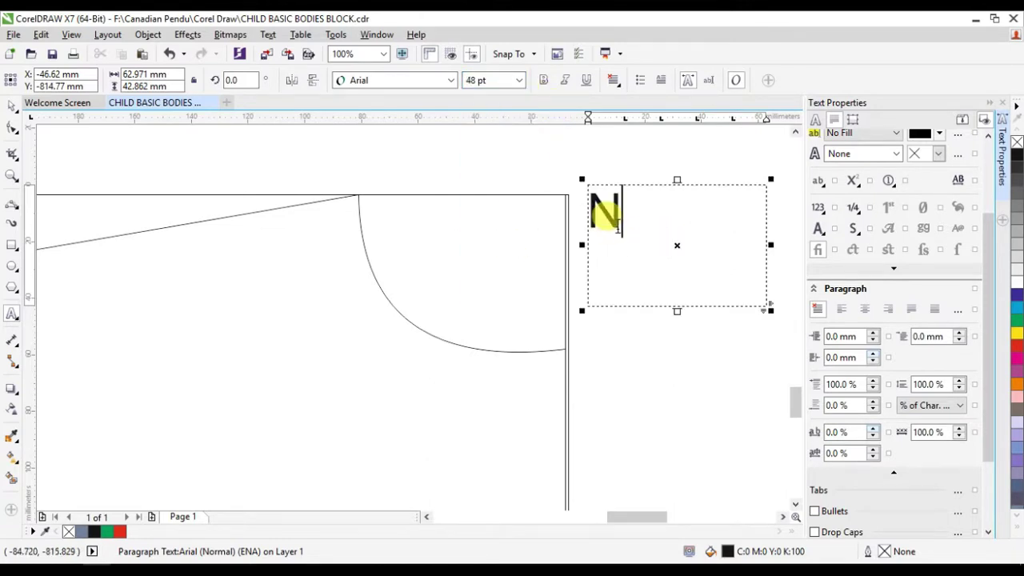
text(/6 = )
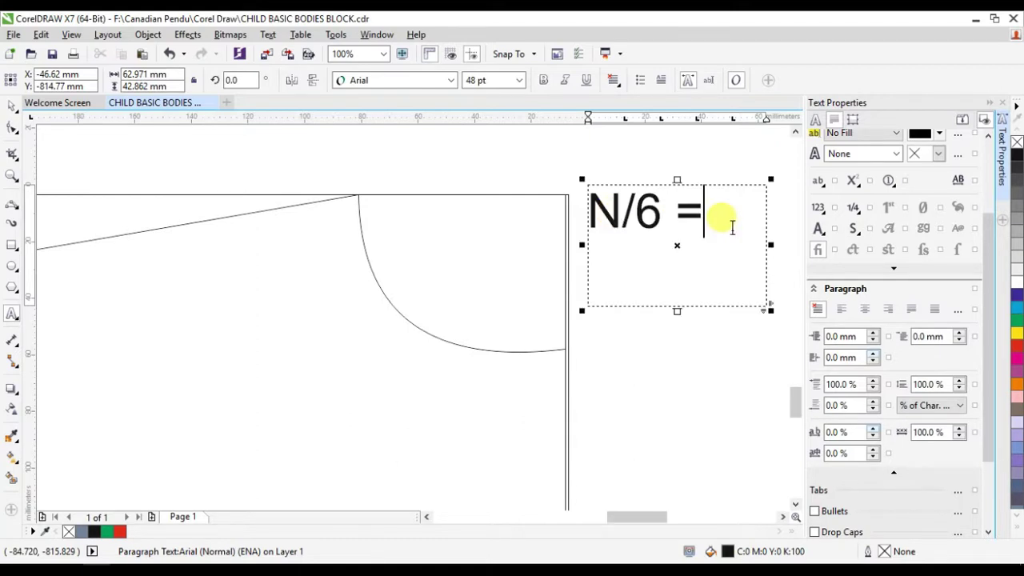
text(4)
mouse_move(676, 306)
mouse_down()
mouse_move(672, 238)
mouse_move(473, 252)
mouse_up()
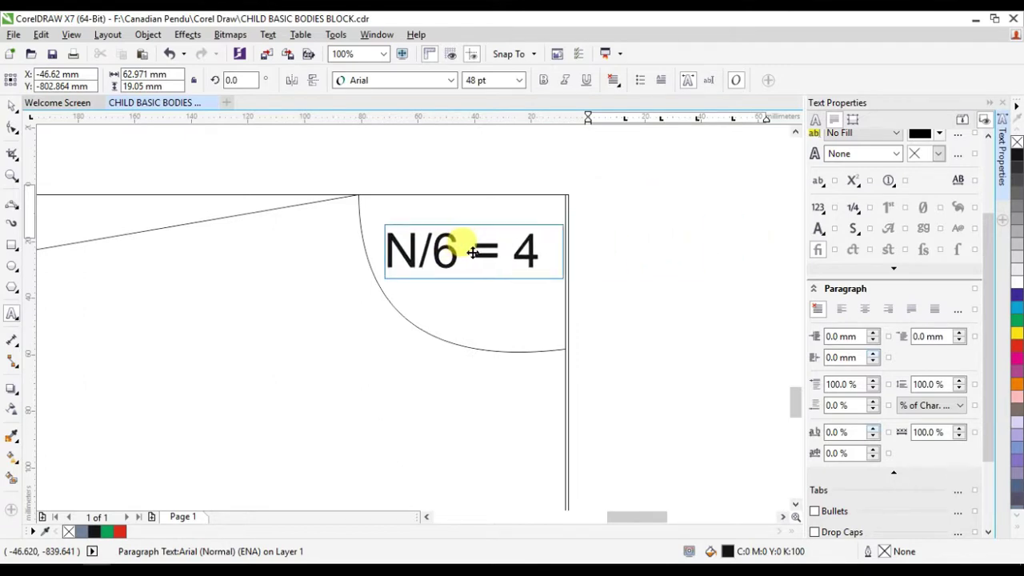
drag(472, 252, 475, 252)
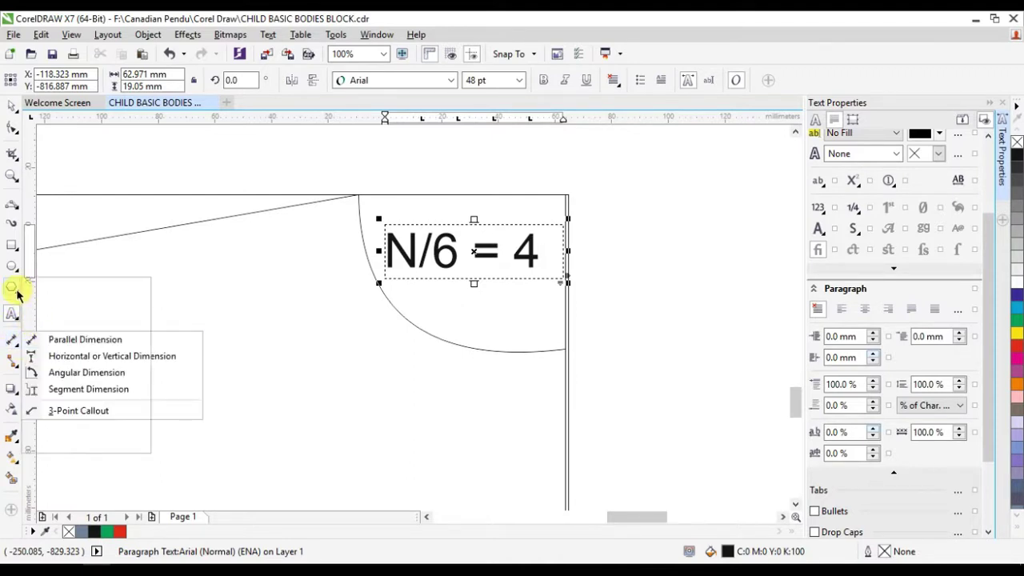
Draw a solid right-pointing arrow along the neckline's top edge
click(388, 80)
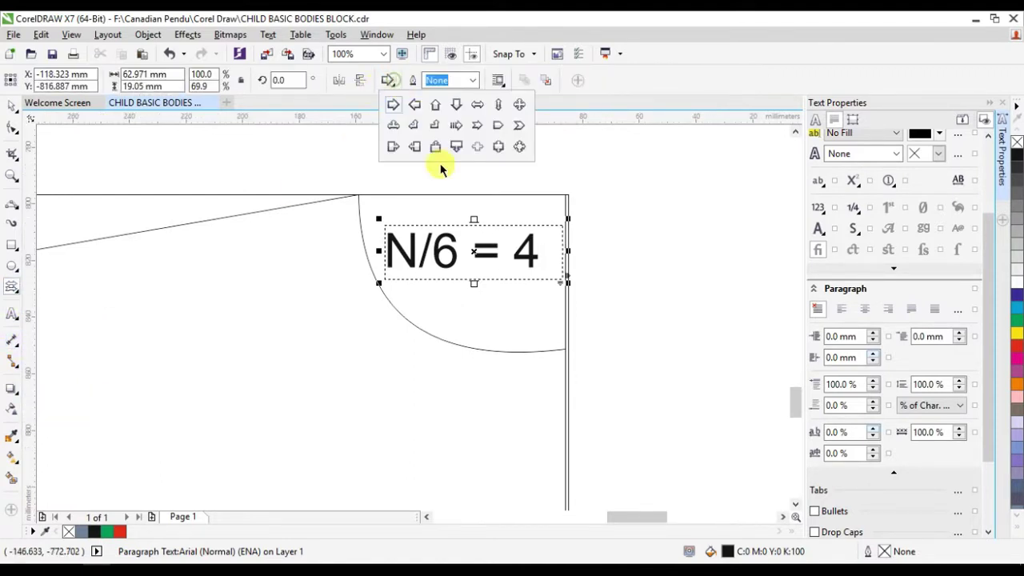
click(392, 106)
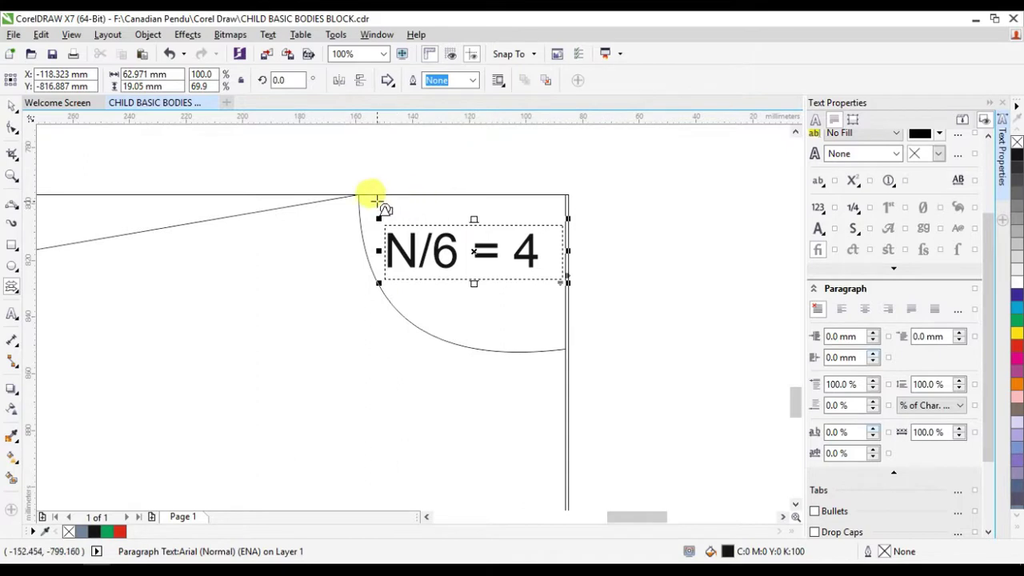
drag(364, 201, 571, 210)
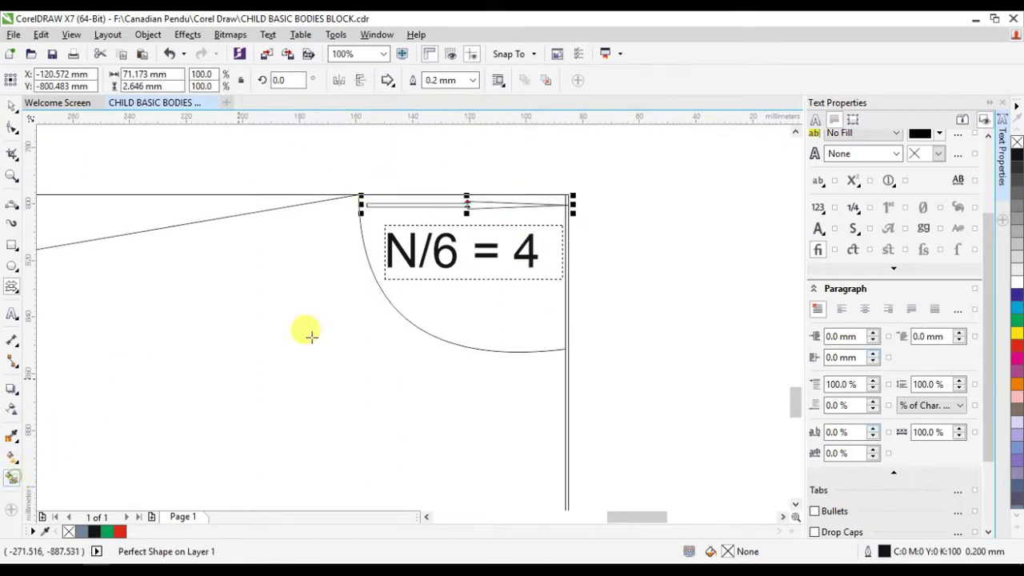
click(463, 201)
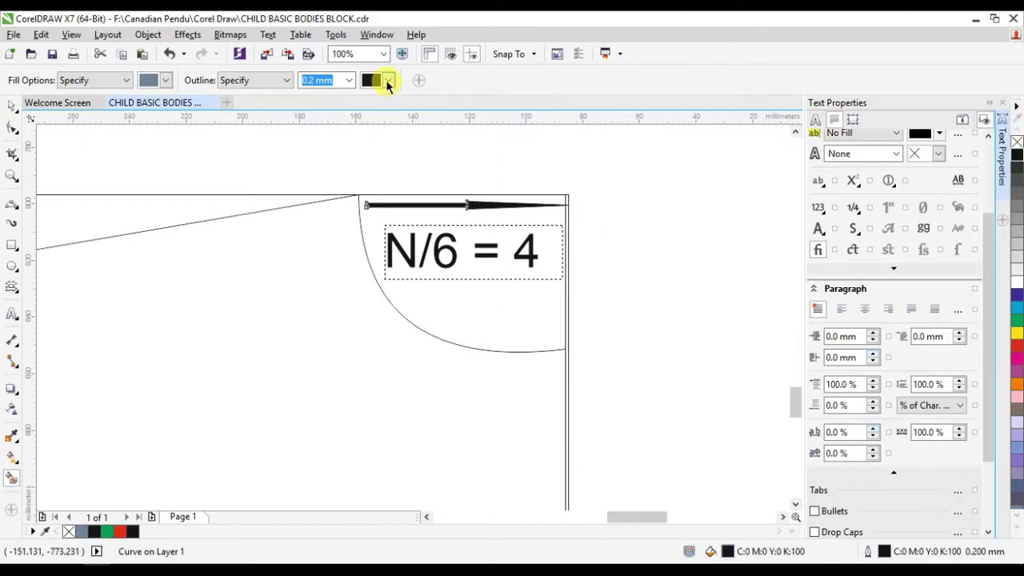
Draw a down arrow along the centre front to the curve's end and fill it black
click(12, 285)
click(388, 81)
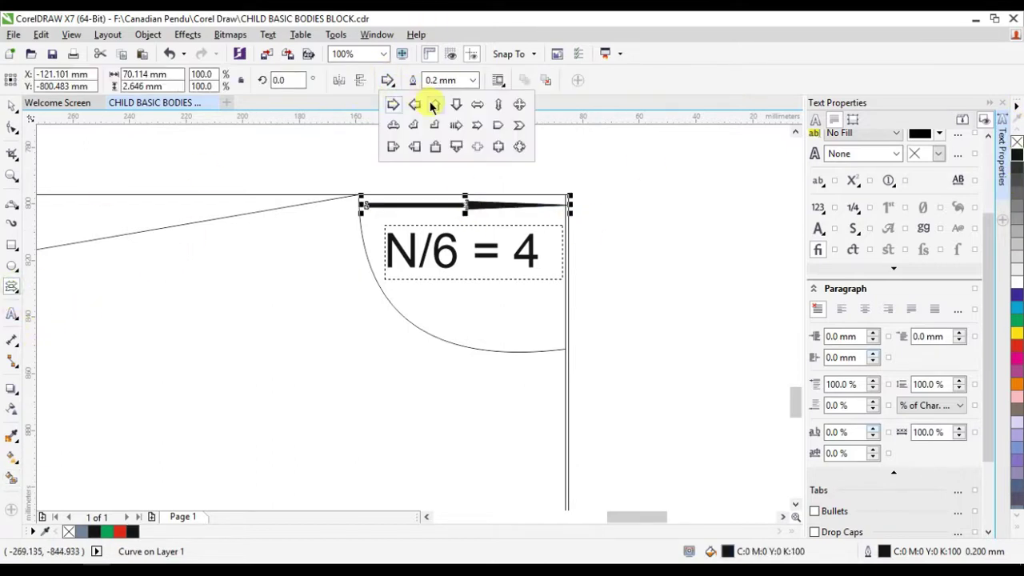
click(452, 106)
drag(554, 211, 562, 349)
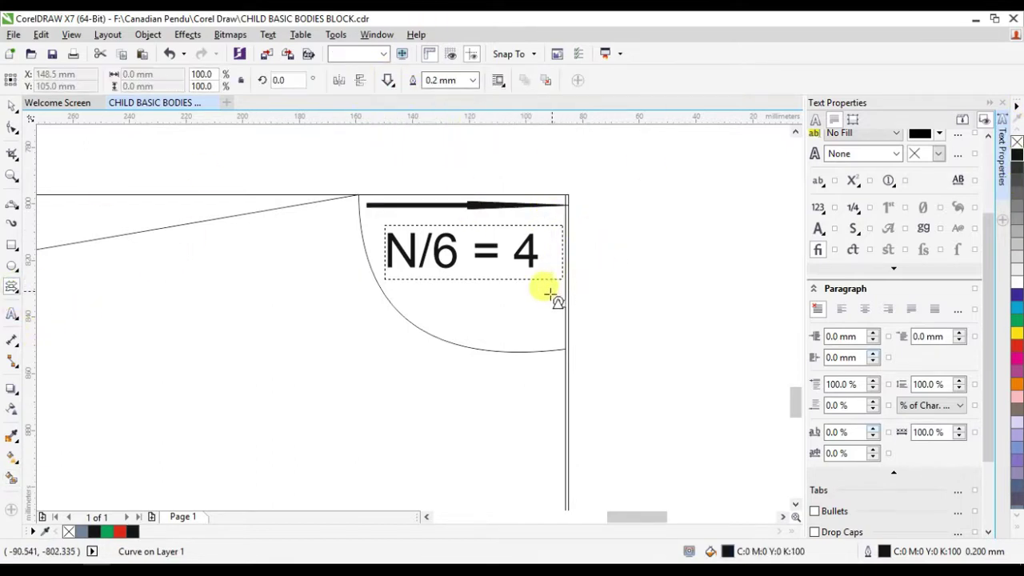
click(12, 478)
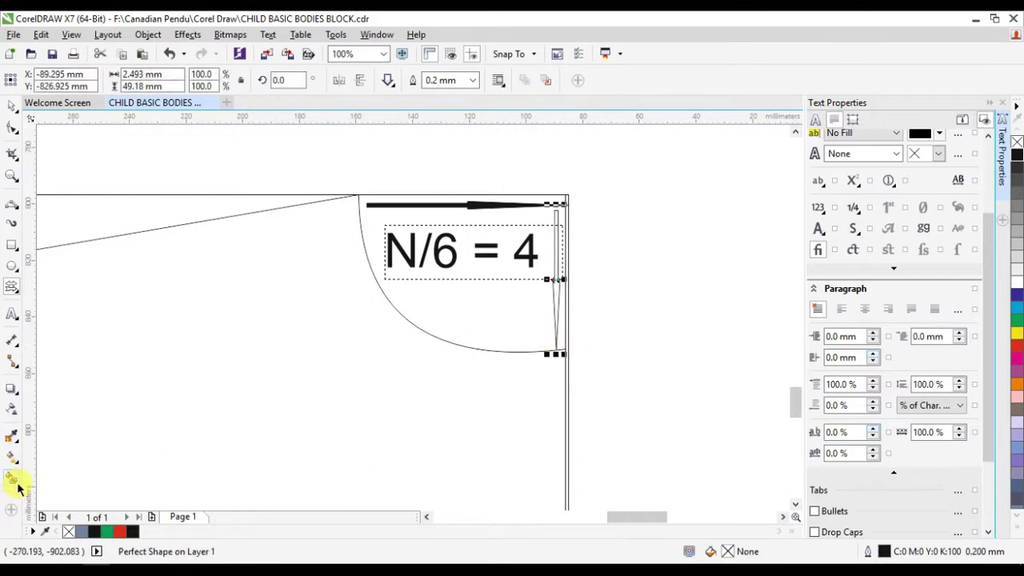
click(555, 296)
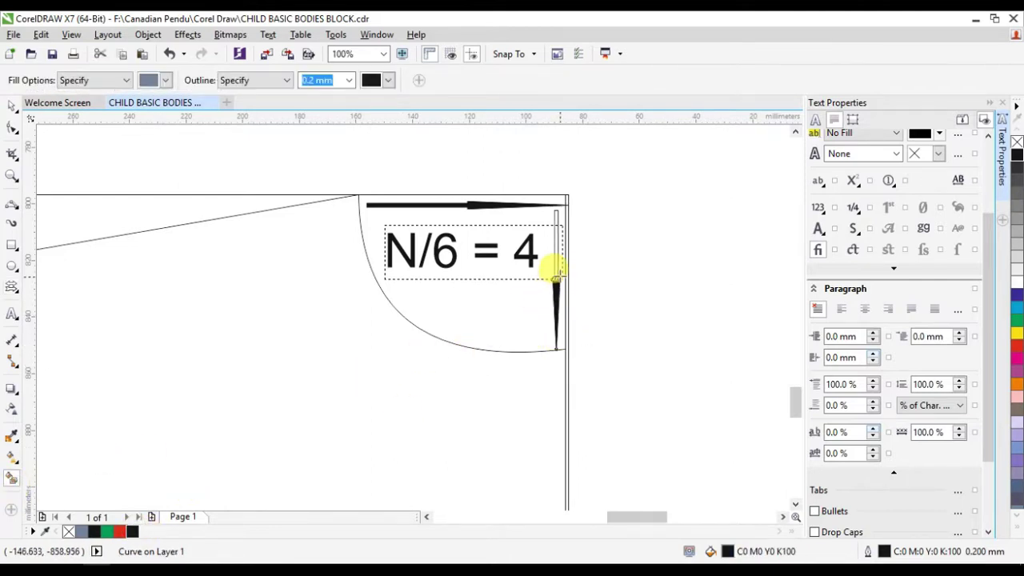
scroll(544, 214, down, 2)
scroll(544, 232, up, 2)
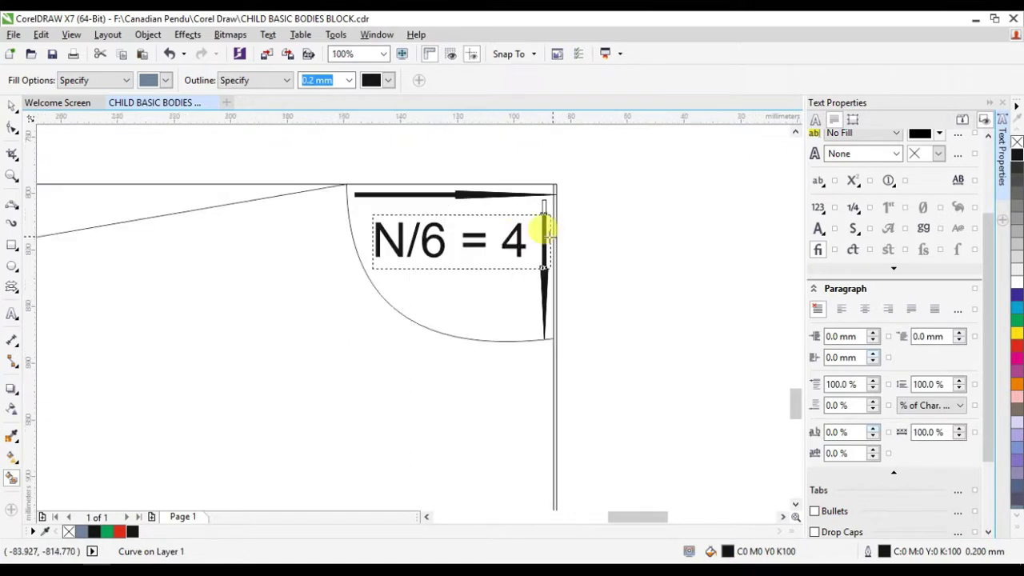
scroll(434, 247, down, 2)
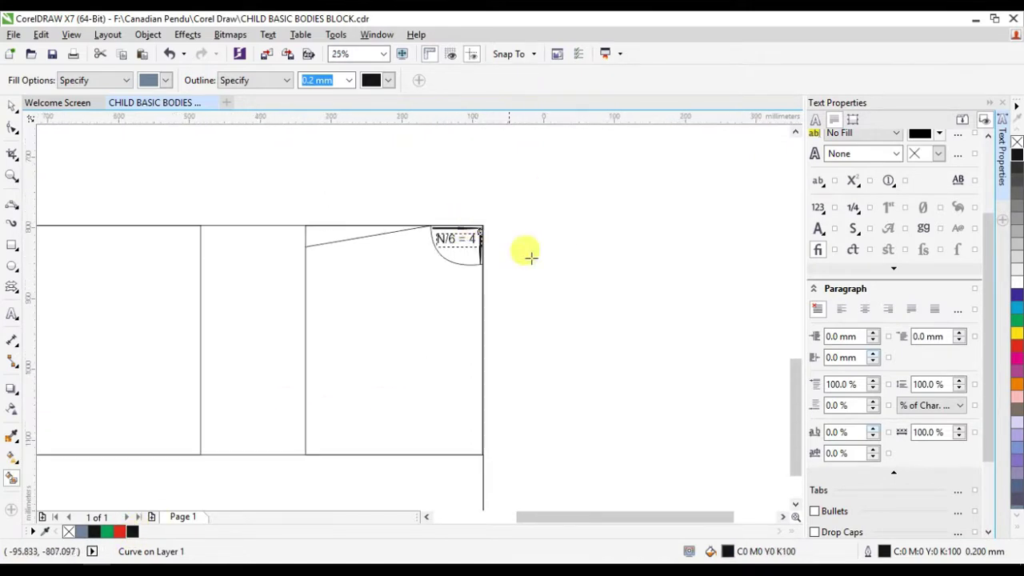
Draw the armhole curve from the bottom midpoint up to the shoulder point
click(418, 516)
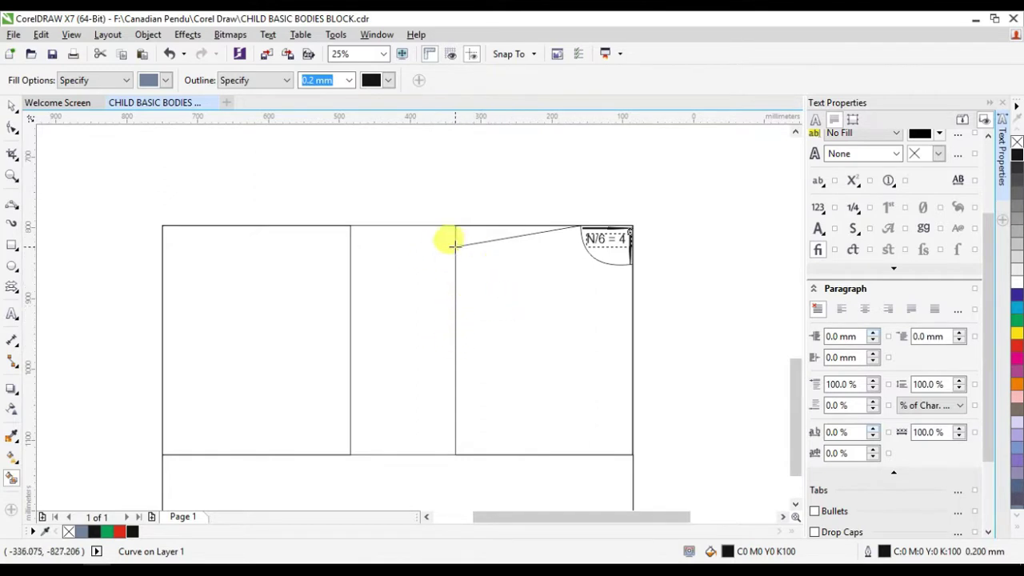
click(397, 453)
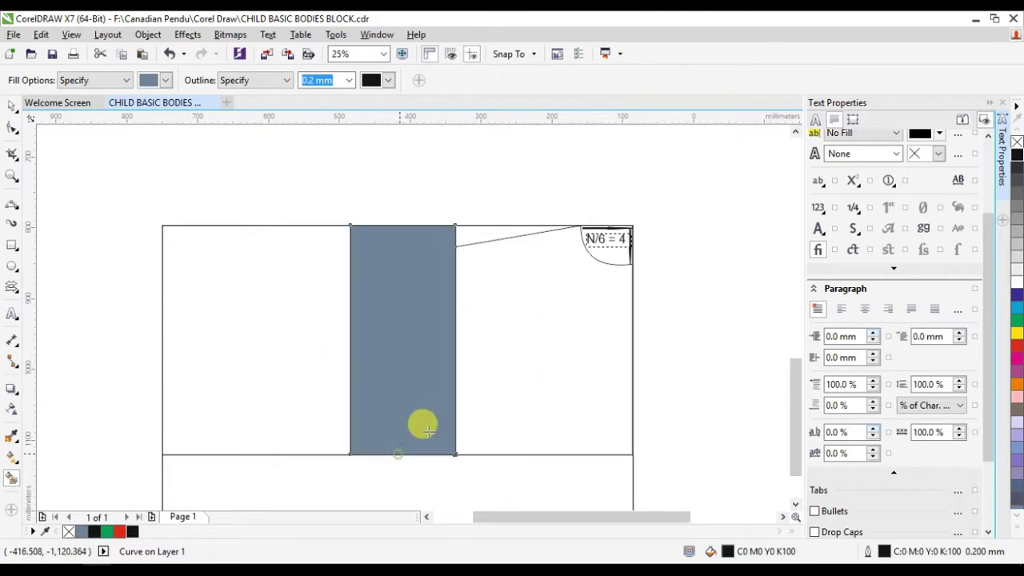
key(ctrl+z)
click(12, 206)
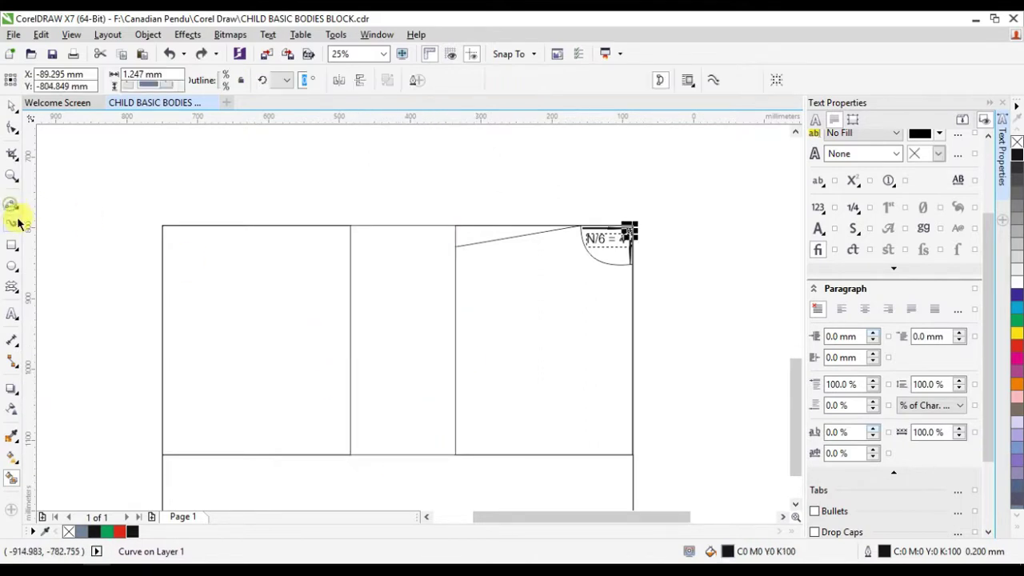
click(18, 222)
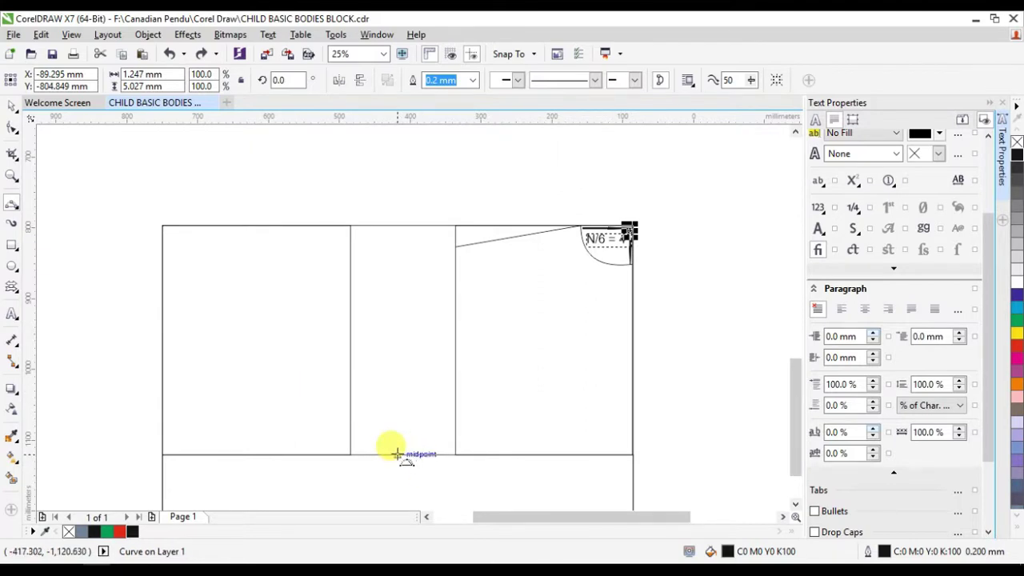
drag(397, 454, 456, 341)
click(425, 427)
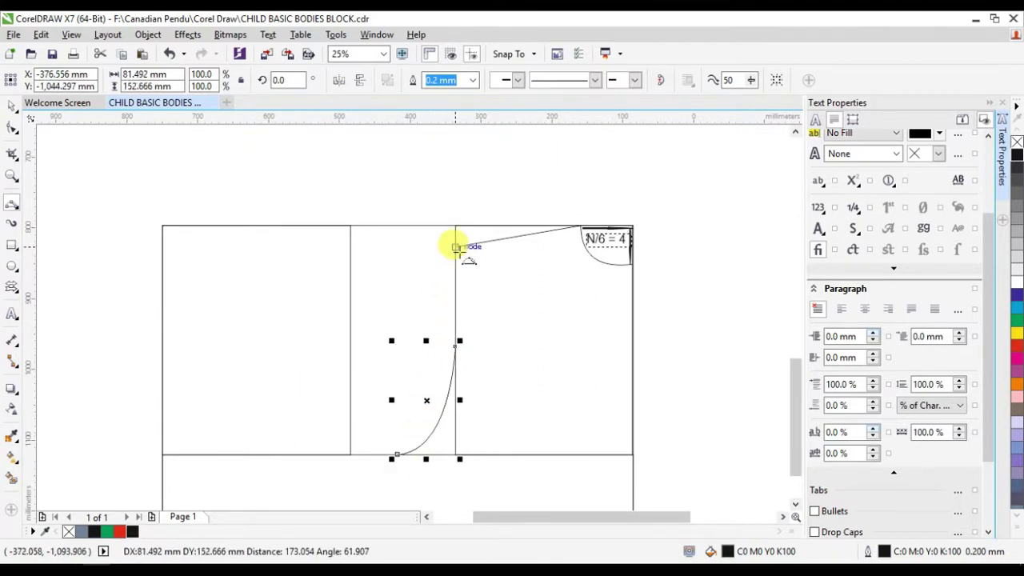
drag(454, 247, 455, 343)
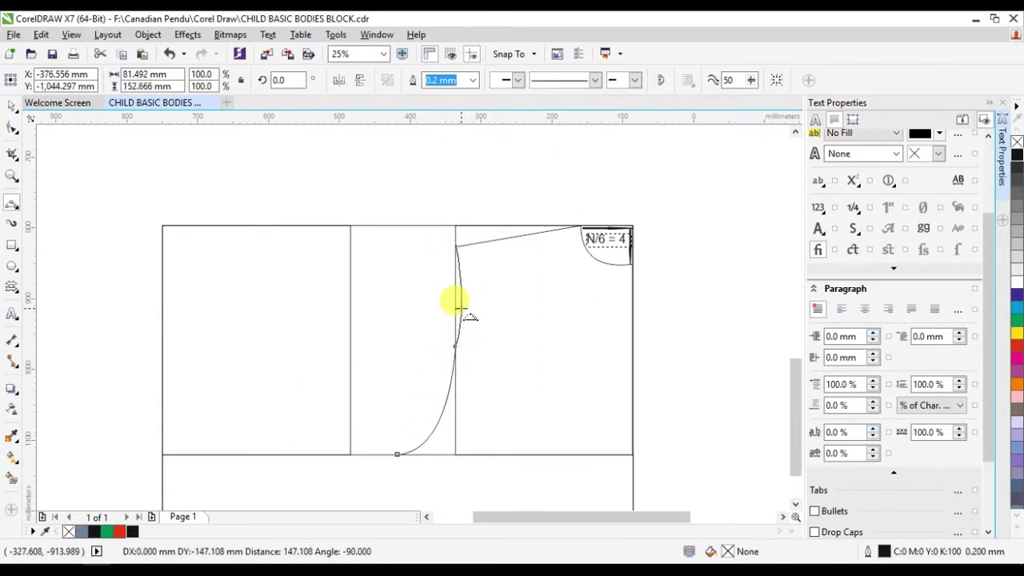
click(457, 304)
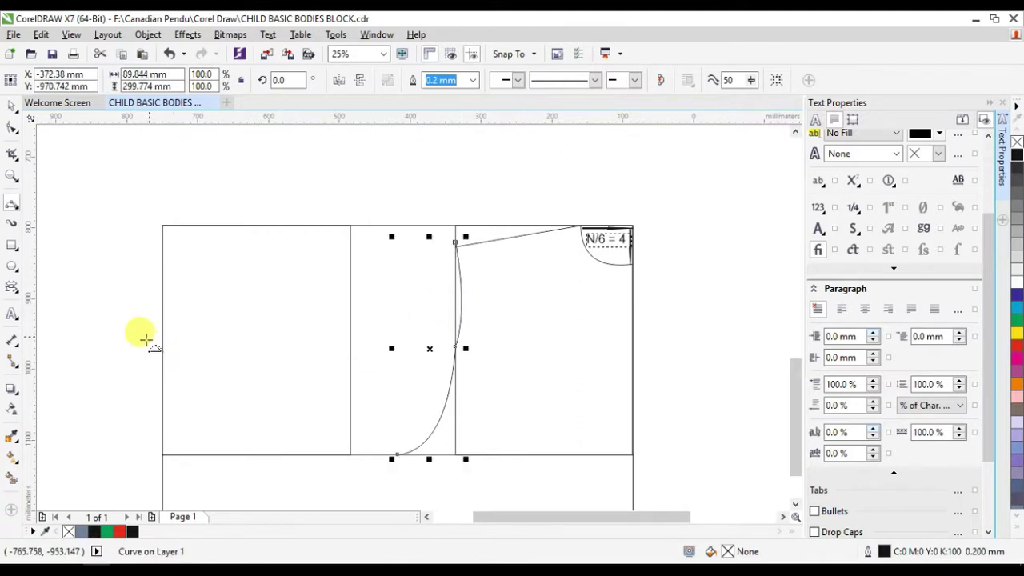
Draw the dart's two legs and vertical centre line from the armhole point to the hem
click(794, 505)
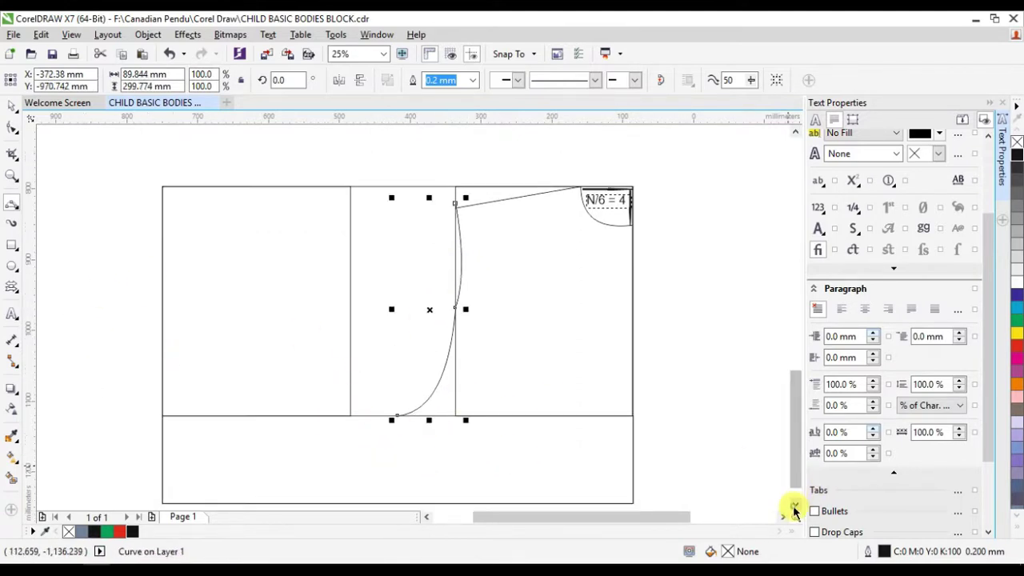
click(794, 510)
drag(398, 337, 430, 424)
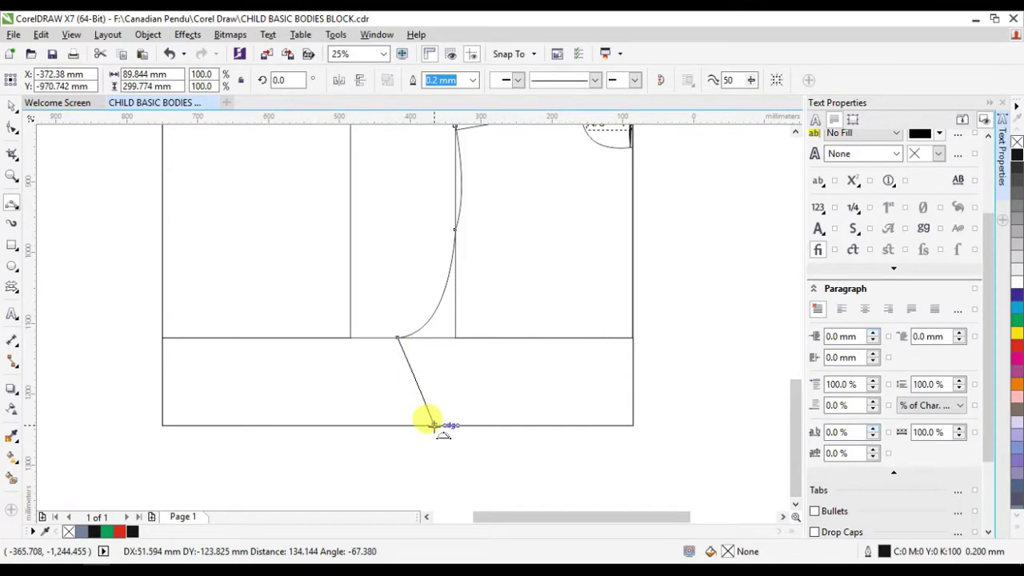
drag(397, 338, 399, 425)
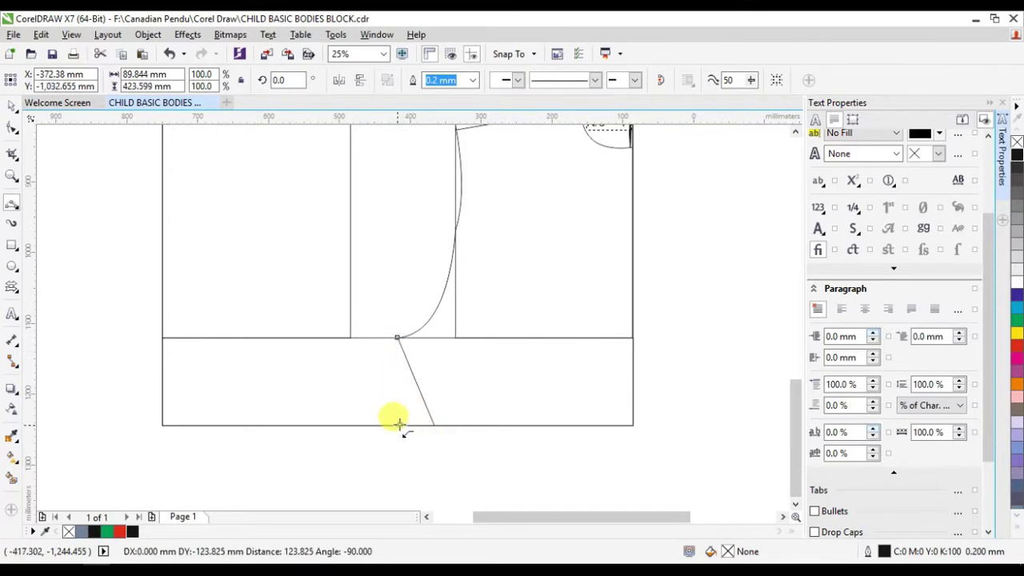
drag(398, 338, 364, 425)
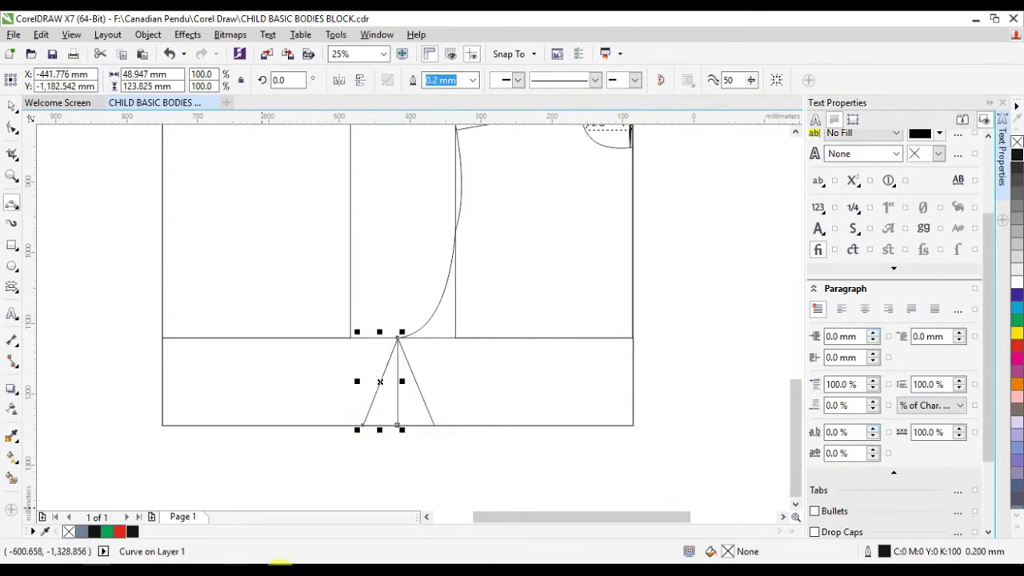
click(425, 516)
click(795, 134)
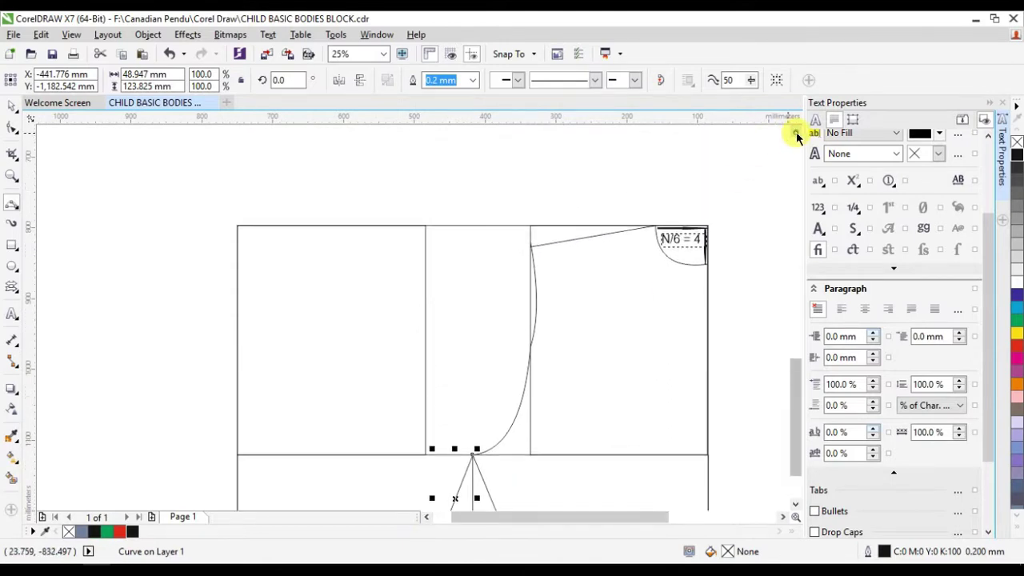
key(F6)
scroll(195, 226, up, 2)
Draw a small neck box above the back piece with a curved neckline inside it
drag(276, 171, 361, 221)
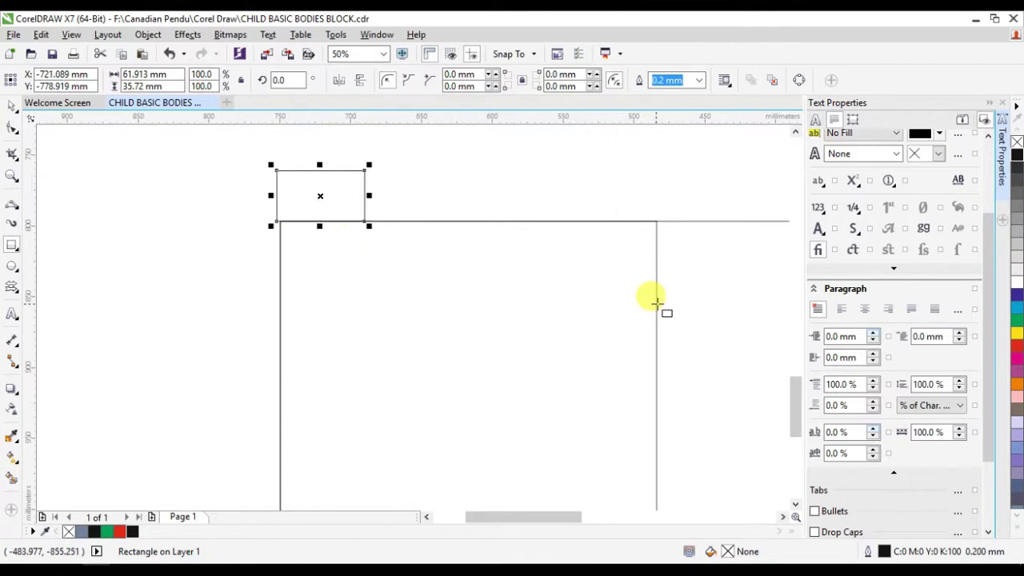
click(171, 339)
key(F5)
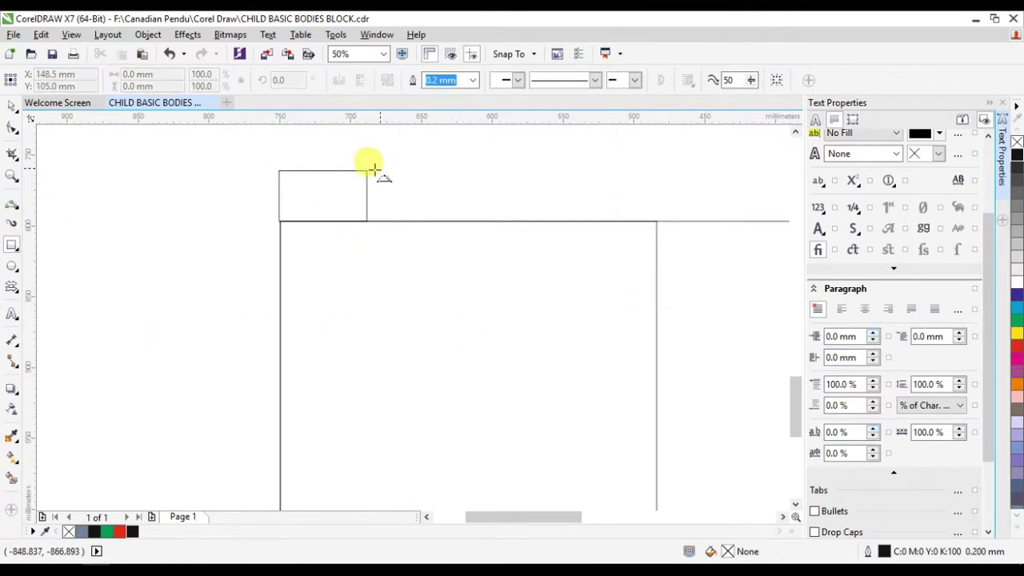
click(367, 172)
click(335, 204)
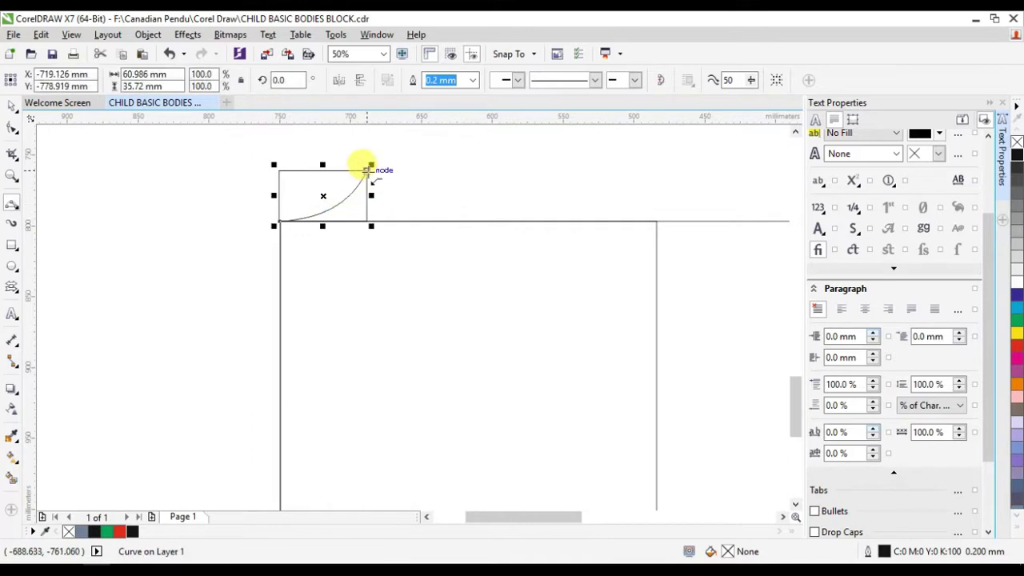
click(367, 171)
Replace a misdrawn shoulder line with one from the neckline's end down to the side line
click(658, 275)
click(784, 517)
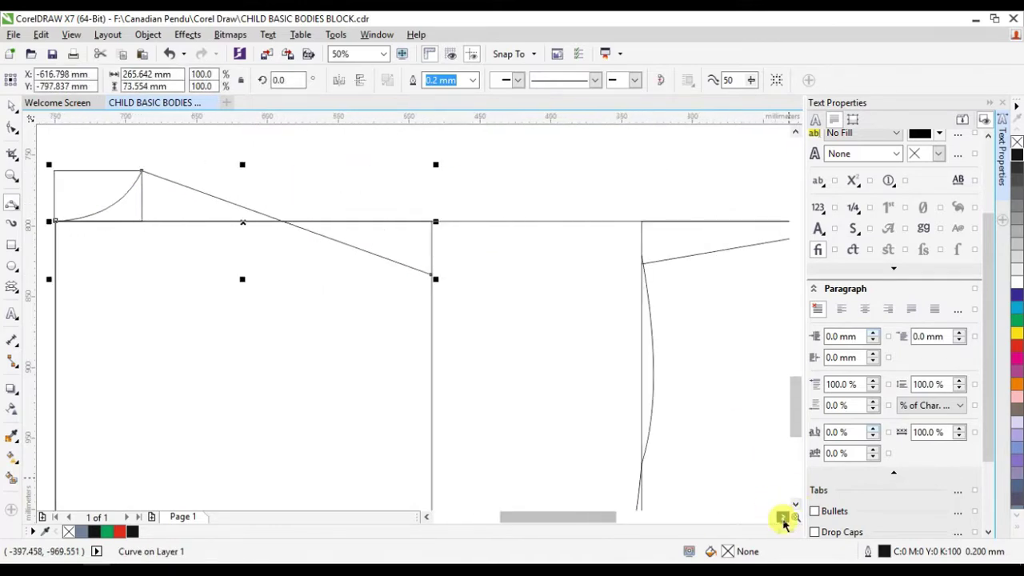
key(Delete)
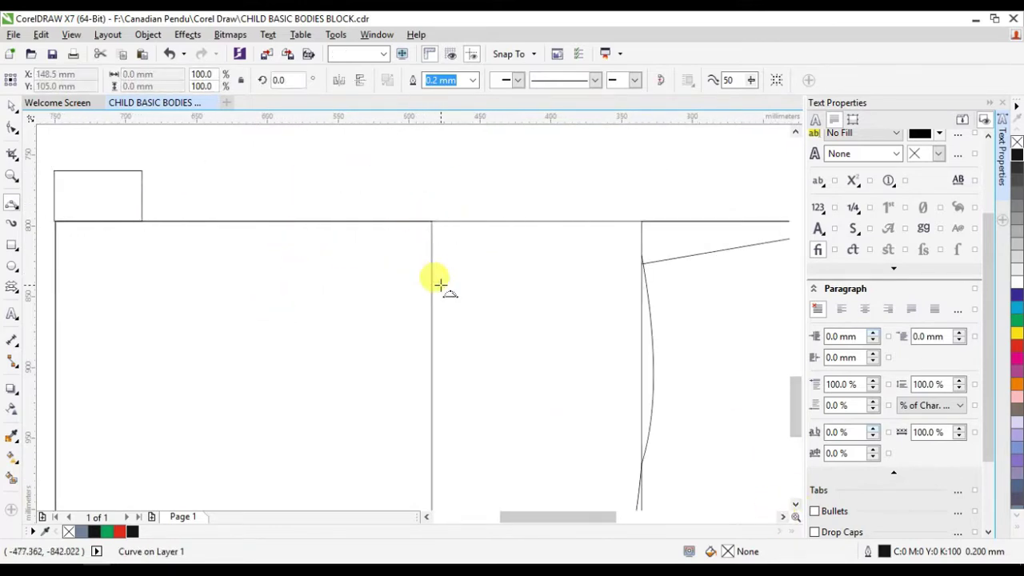
key(ctrl+z)
key(ctrl+z)
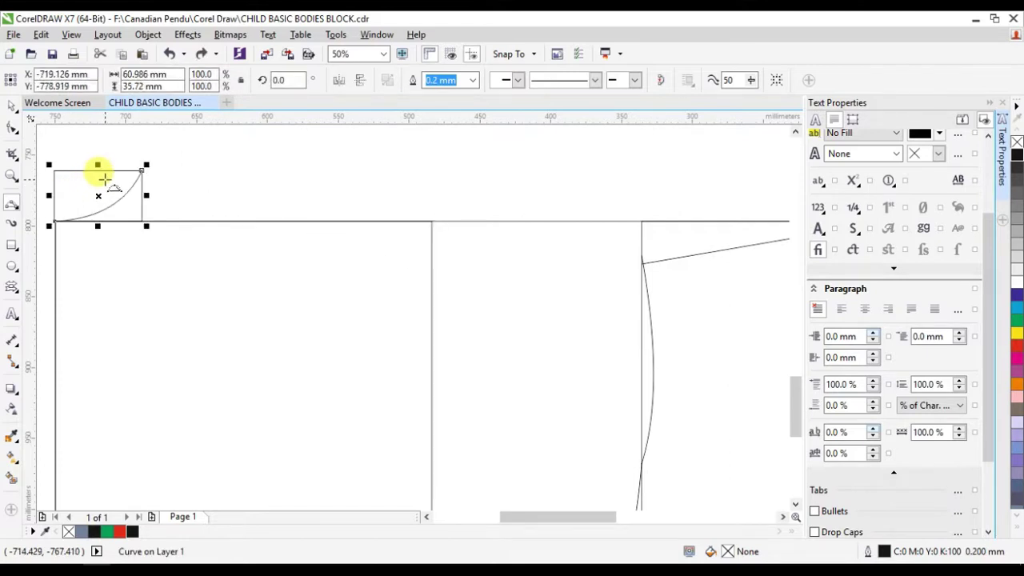
click(142, 170)
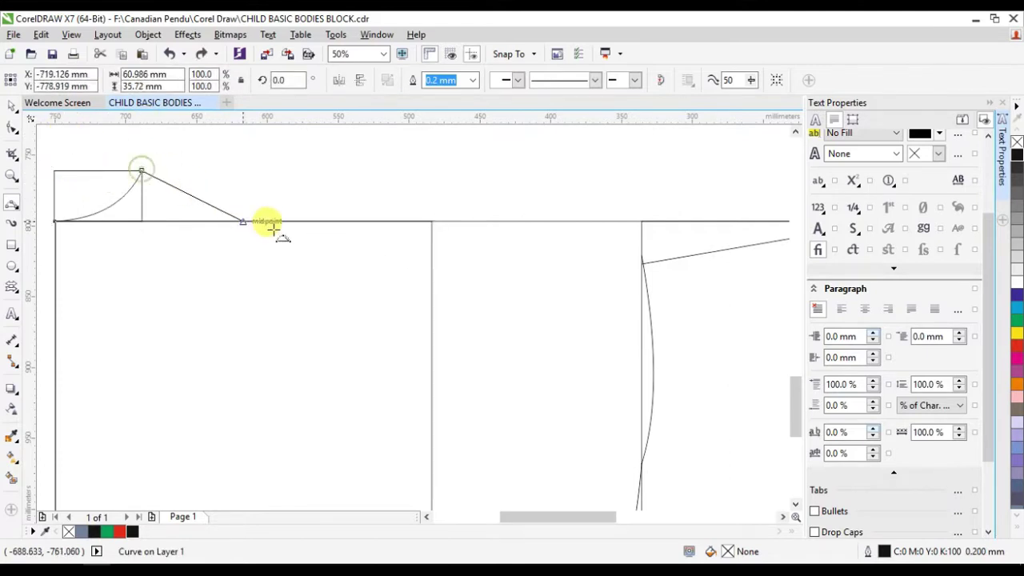
click(430, 260)
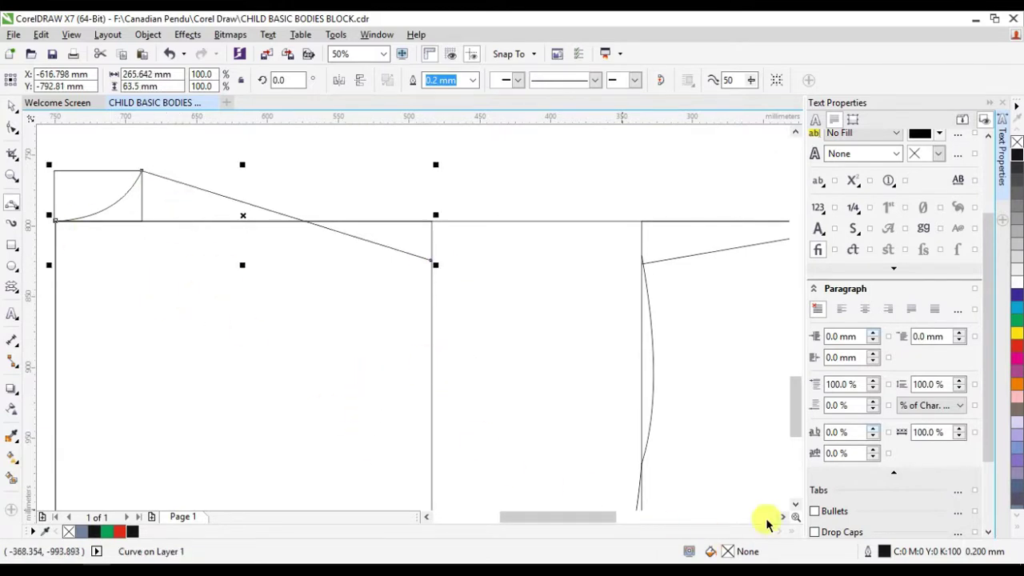
click(795, 505)
click(796, 505)
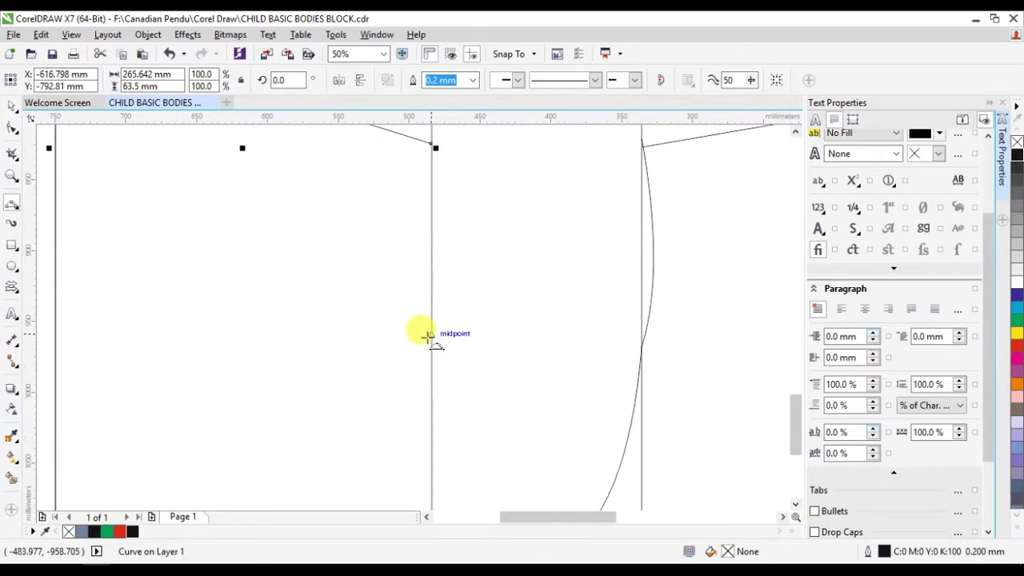
click(795, 505)
scroll(516, 340, down, 1)
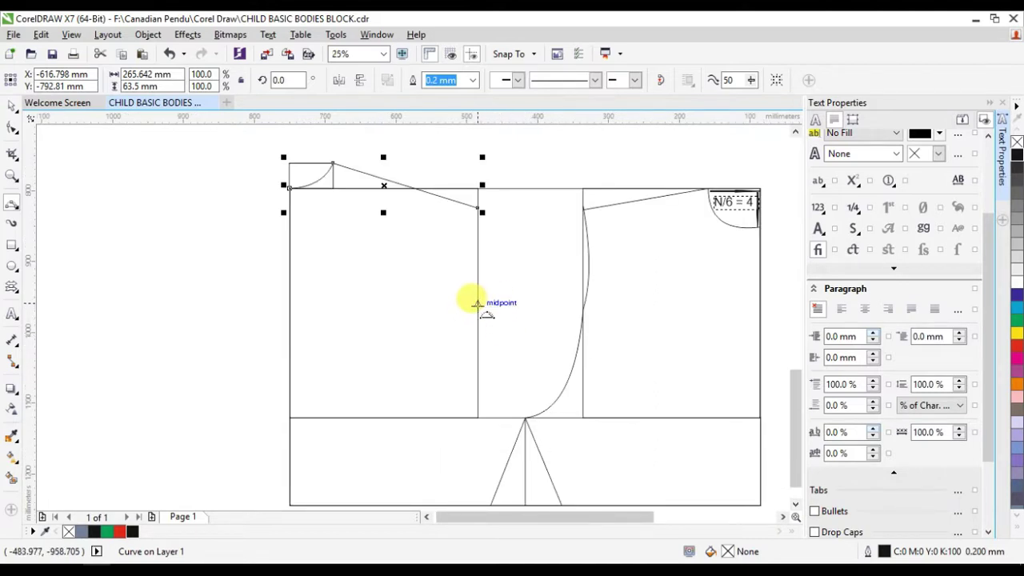
Draw the U-shaped back armhole from the side line's midpoint down to the dart point
drag(477, 304, 523, 412)
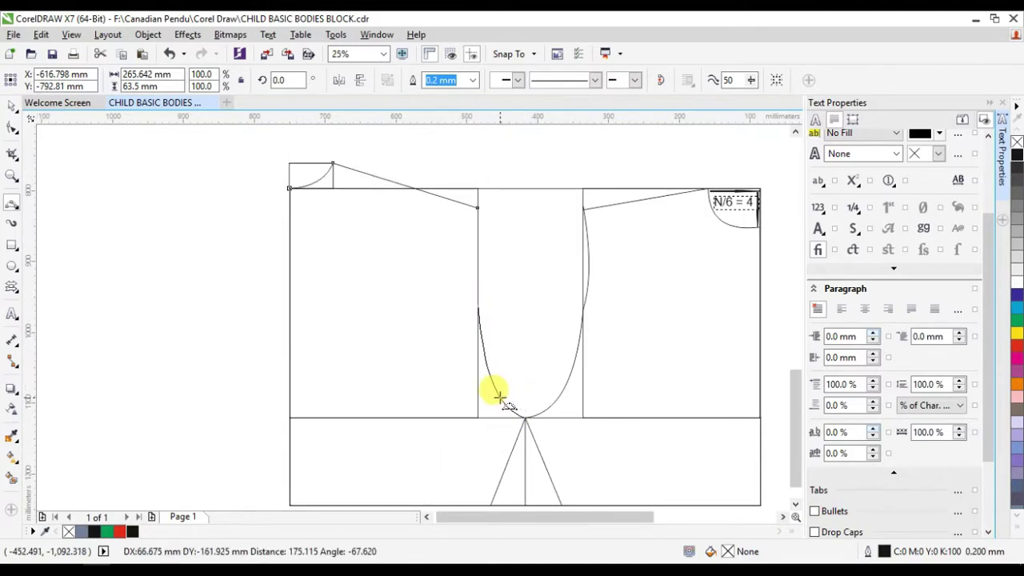
click(499, 396)
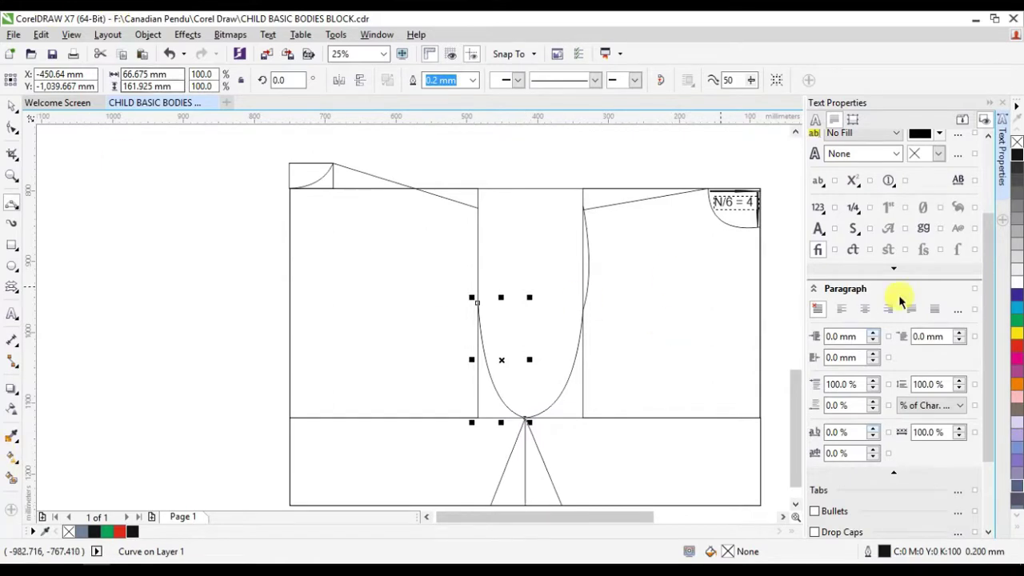
key(Escape)
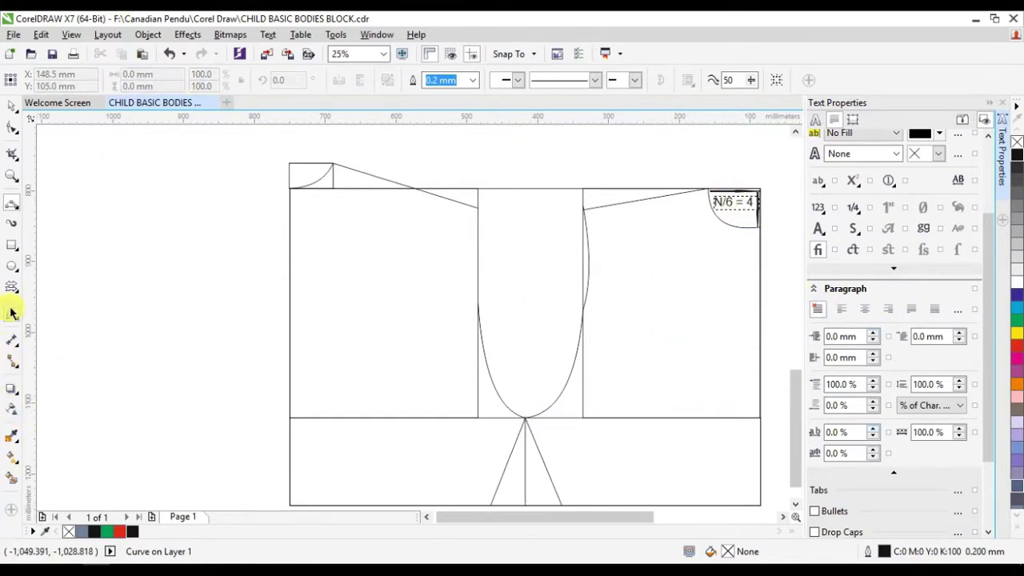
Place a copy of the 'N/6 = 4' label just above the back neck box
click(12, 314)
click(722, 201)
key(ctrl+space)
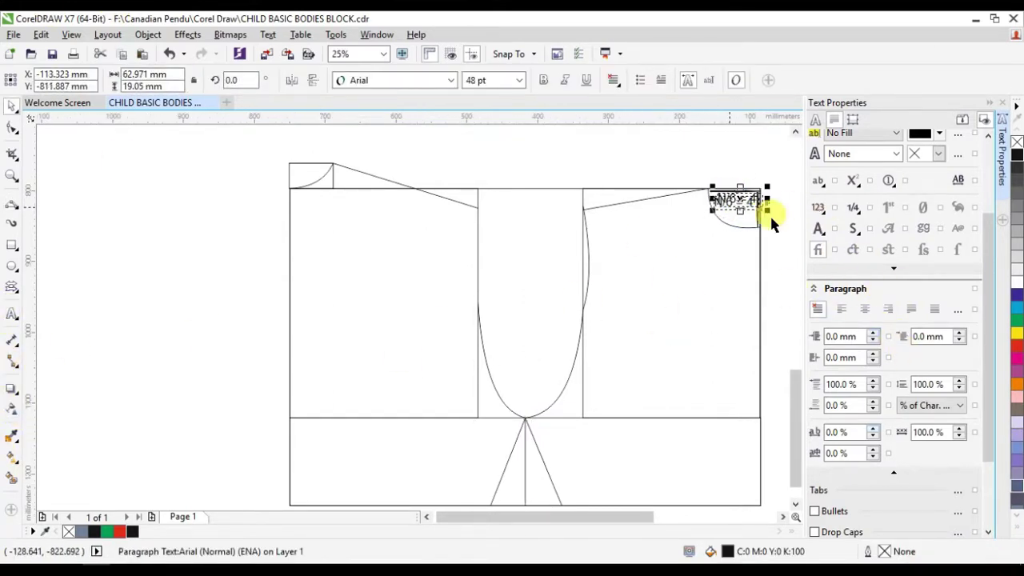
drag(740, 200, 315, 167)
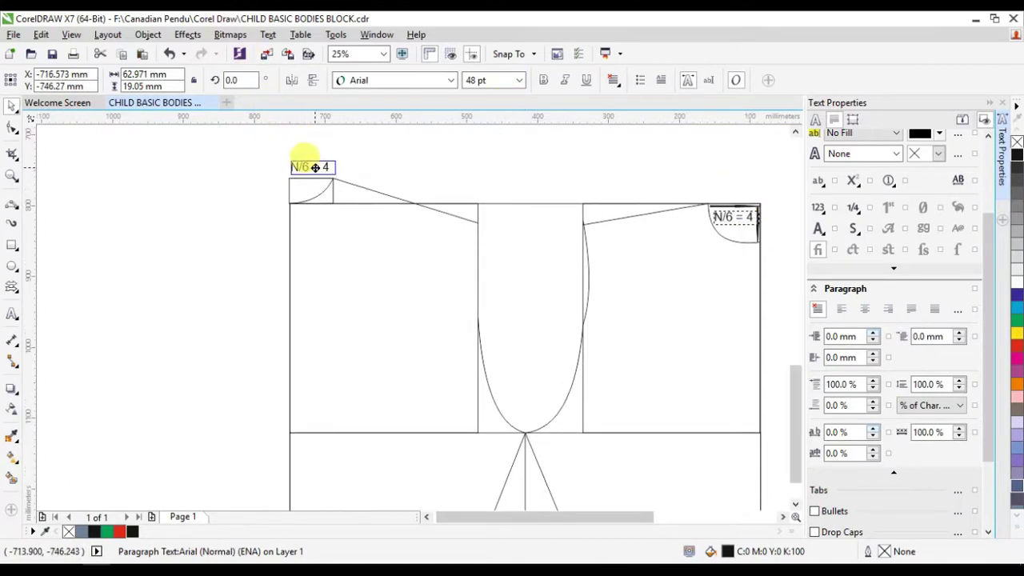
click(166, 217)
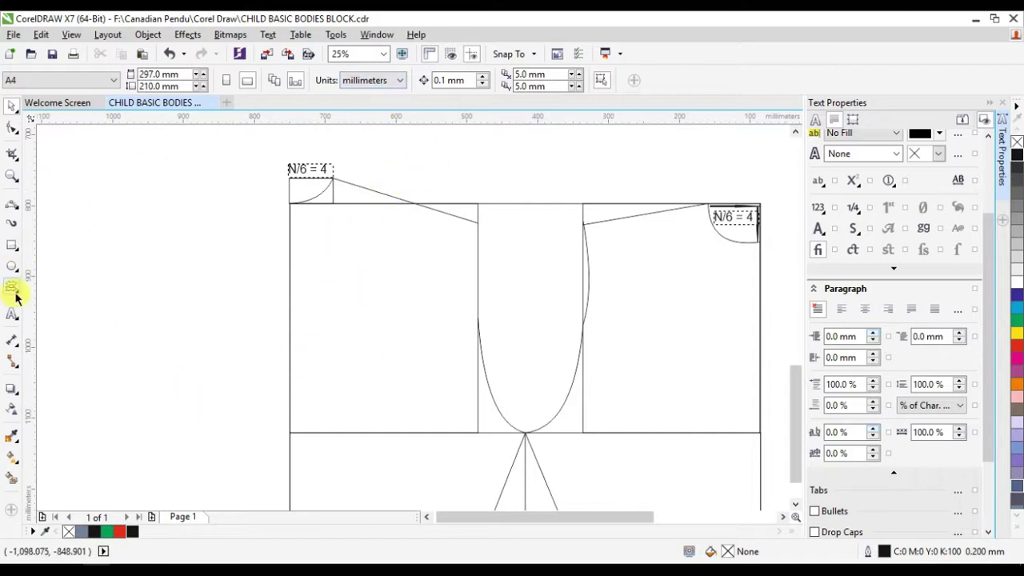
click(12, 313)
scroll(415, 272, up, 1)
Draw a text frame in the back piece's upper left and type AB/2 = 11.5 at 48 pt
drag(186, 204, 533, 278)
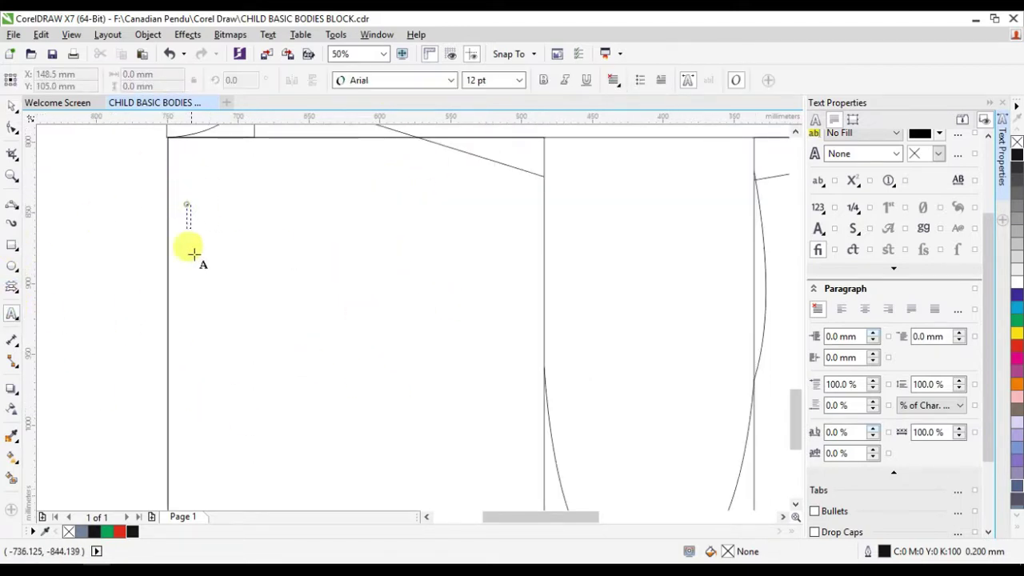
click(521, 80)
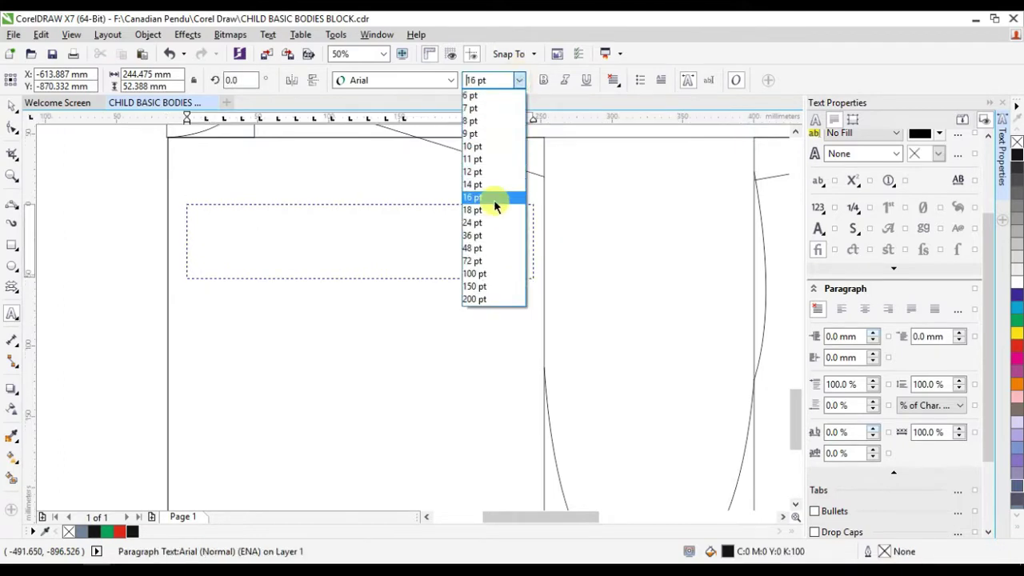
click(494, 199)
click(519, 80)
click(475, 246)
text(AB/2 = 11.5)
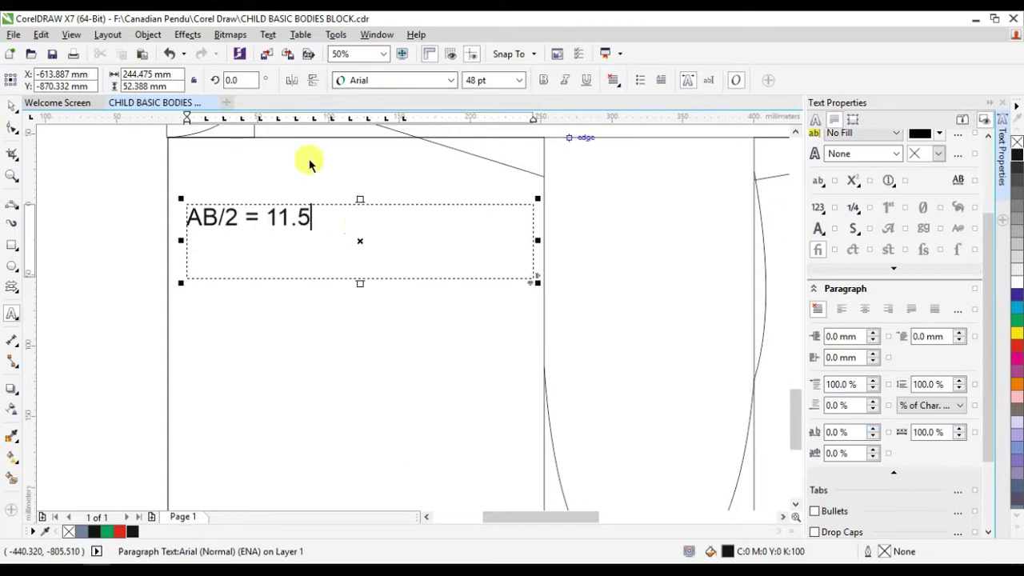
Enlarge the AB/2 = 11.5 label to 100 pt, trim its frame and move it up-right
drag(336, 220, 186, 217)
click(519, 80)
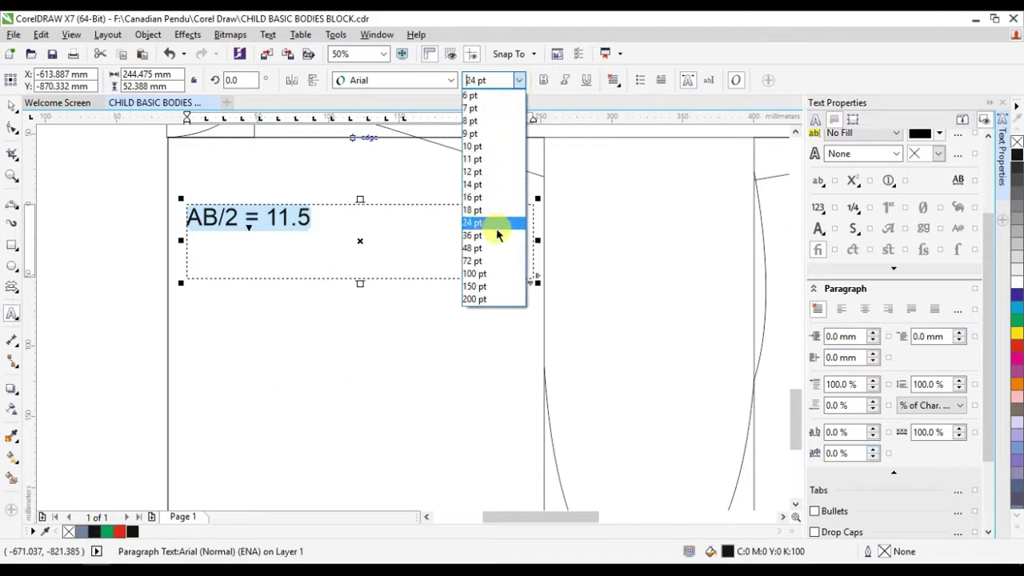
click(494, 271)
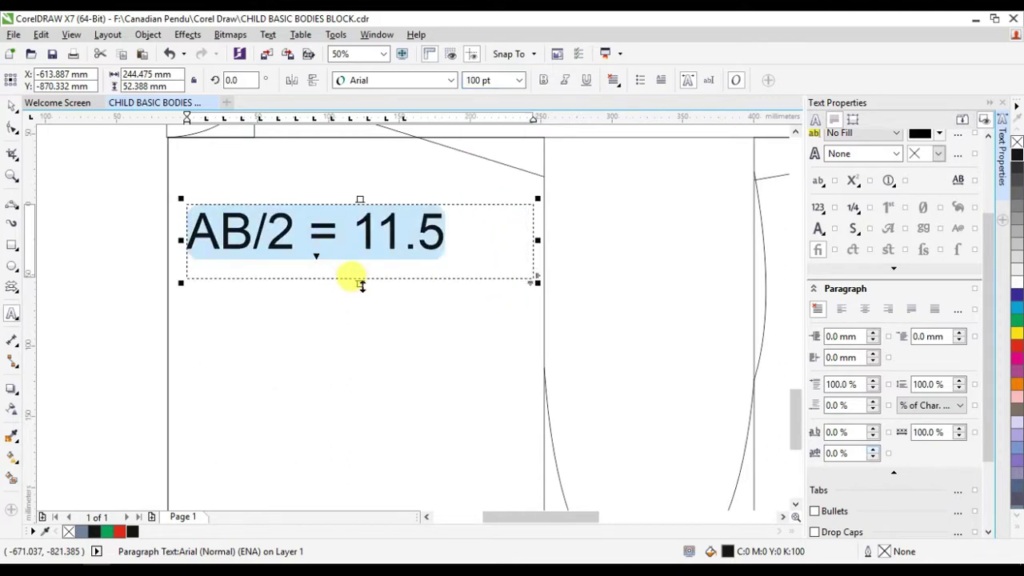
drag(356, 280, 357, 261)
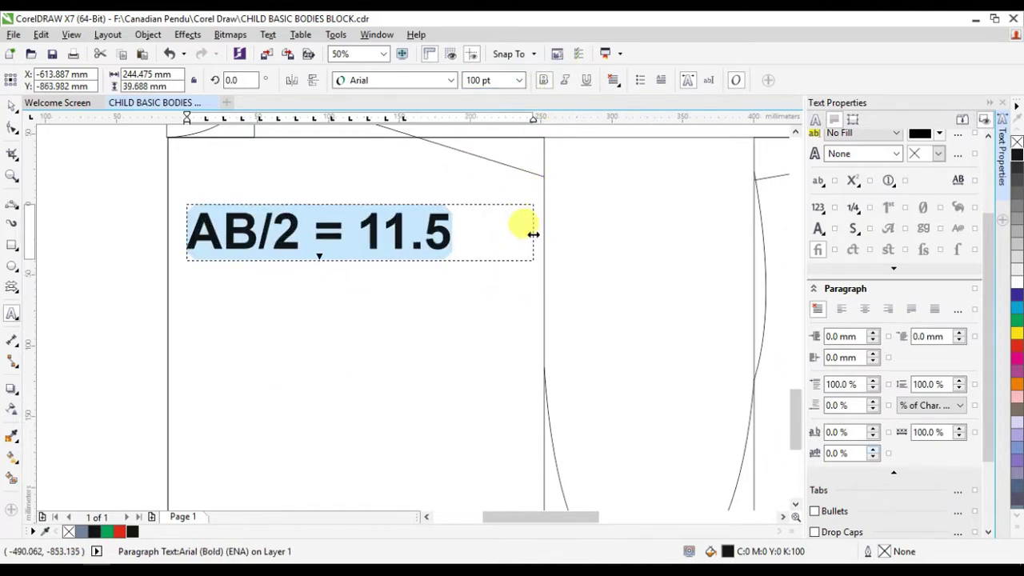
drag(533, 220, 470, 219)
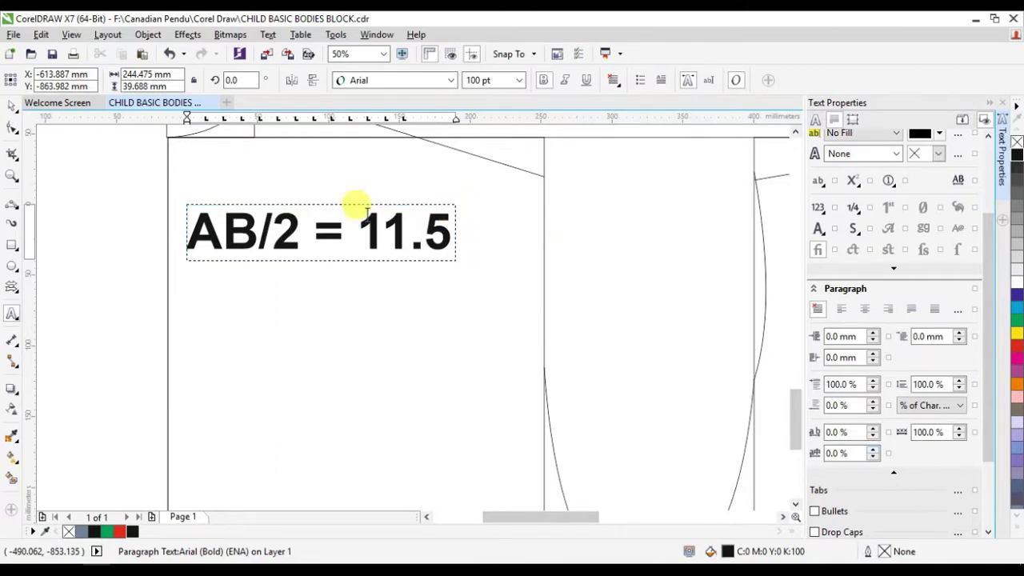
drag(298, 226, 353, 201)
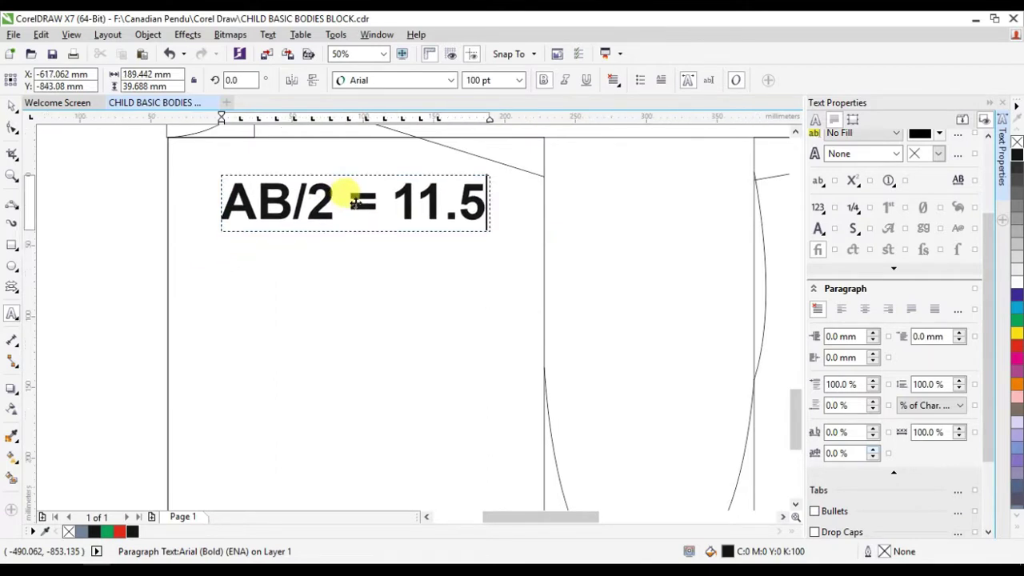
key(ctrl+space)
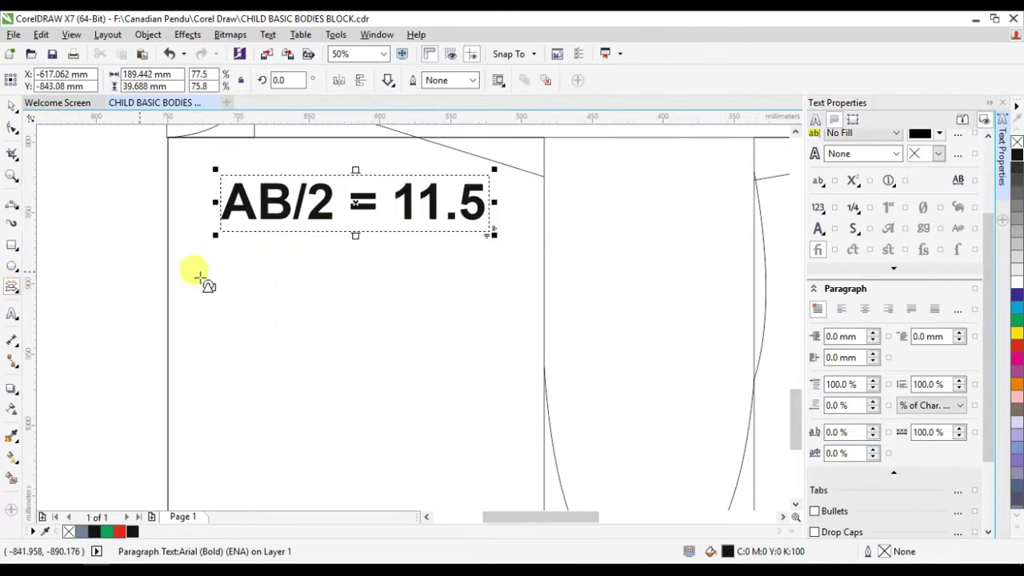
Draw a new text frame below the N/6 = 4 label
scroll(783, 518, right, 5)
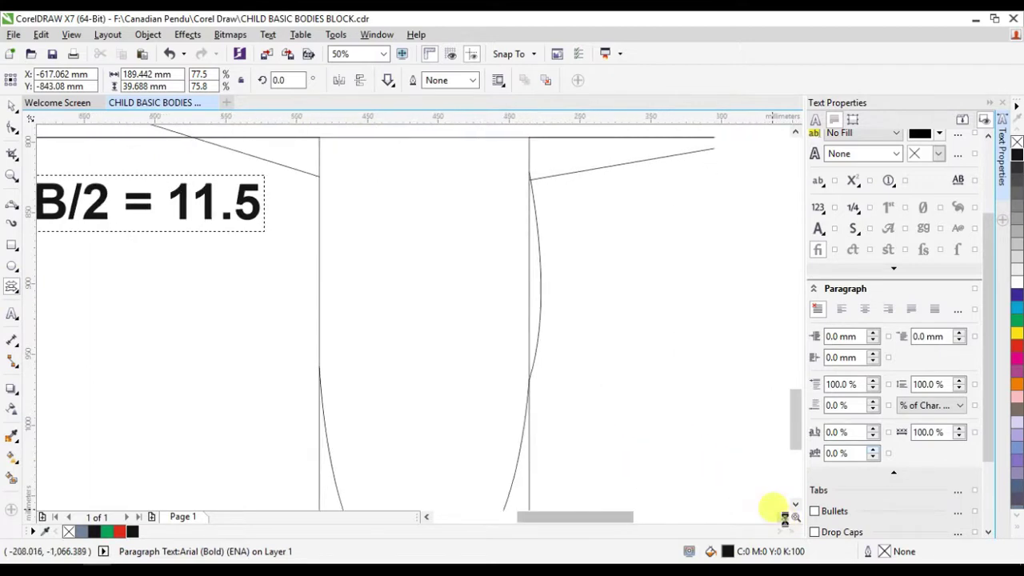
click(12, 314)
drag(323, 199, 639, 297)
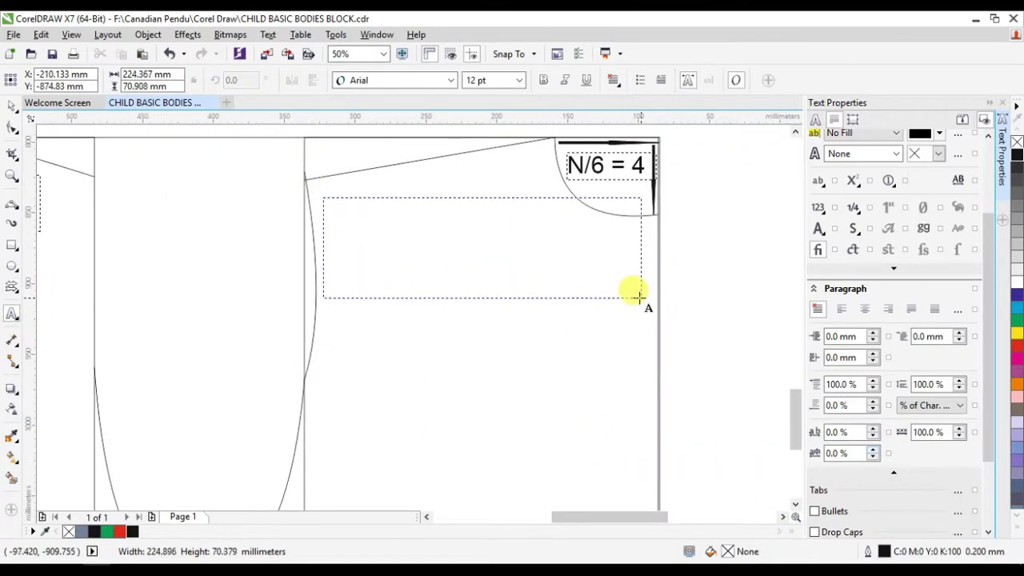
Draw a text frame on the front piece and type AF/2 = 11 at 72 pt
drag(459, 235, 455, 262)
click(519, 80)
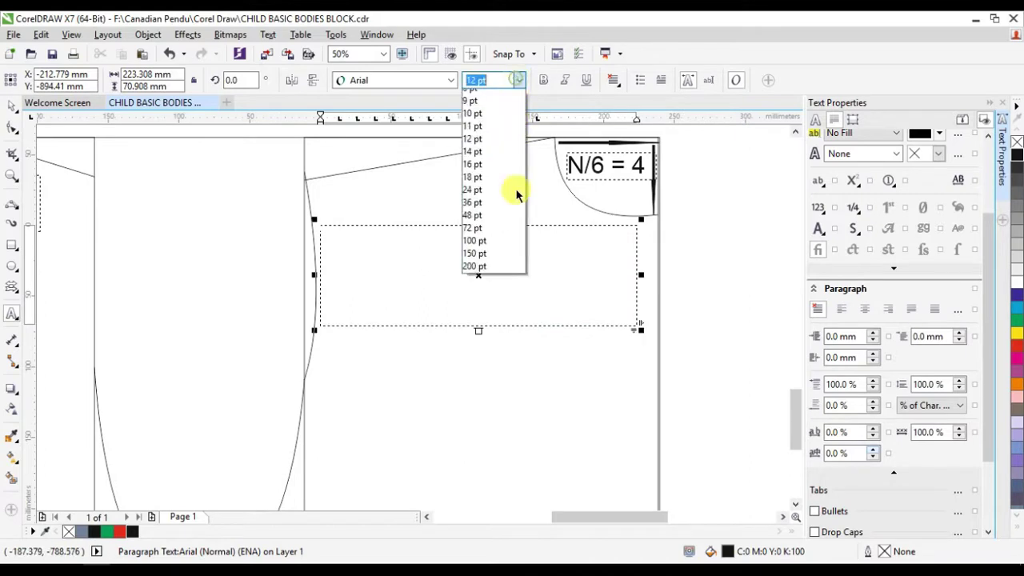
click(504, 261)
text(AF/2 = 11)
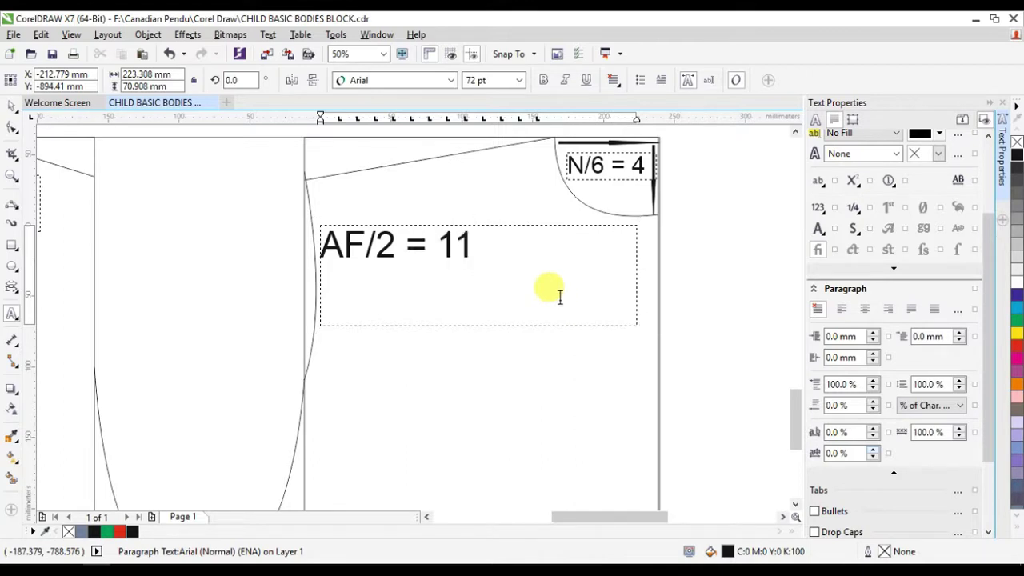
Make AF/2 = 11 bold at 100 pt, trim its frame and move it up-right
drag(479, 244, 321, 244)
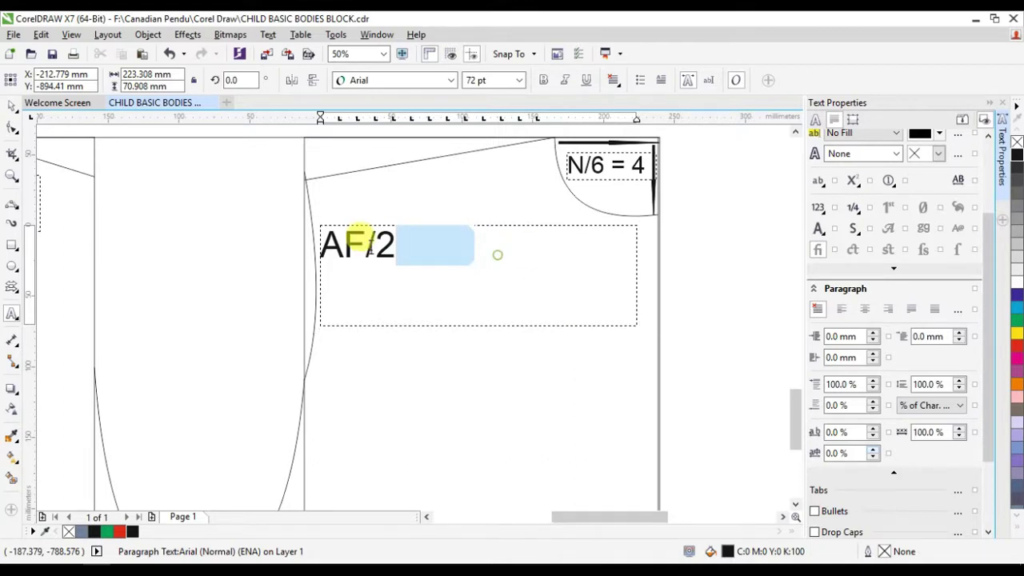
click(543, 80)
click(519, 80)
click(484, 268)
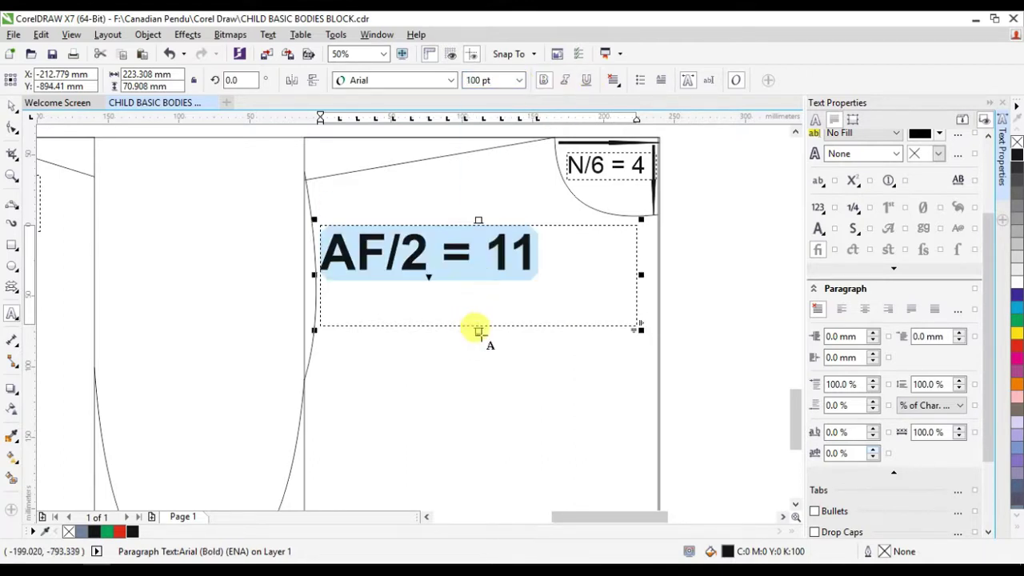
drag(478, 330, 468, 279)
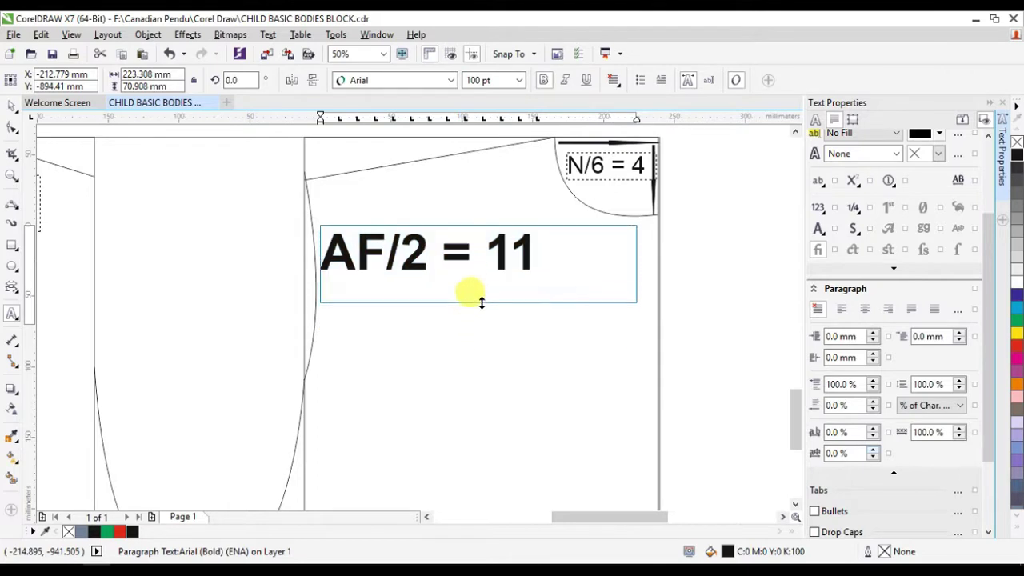
click(619, 257)
click(530, 240)
drag(432, 252, 458, 220)
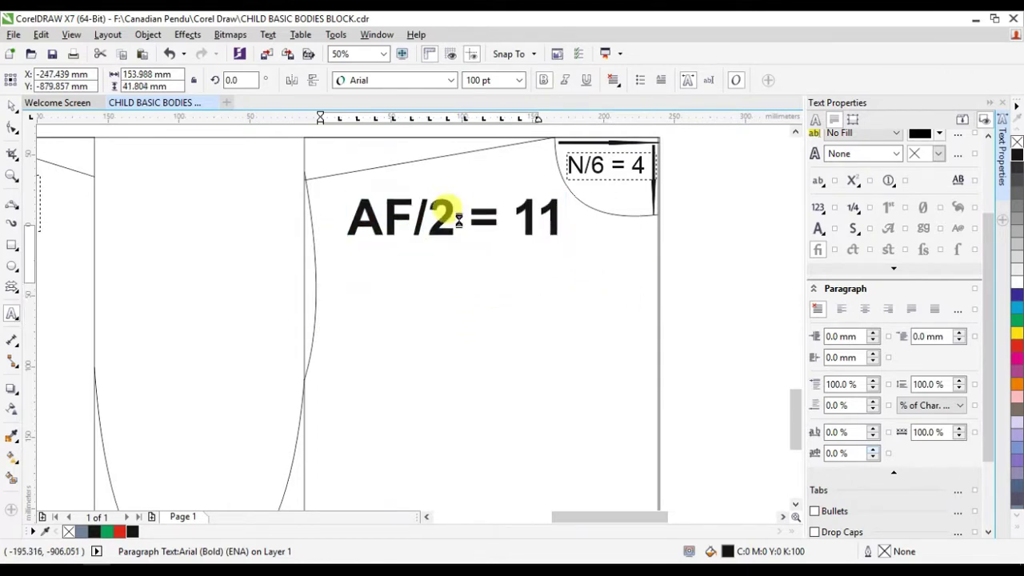
Scroll around the drawing to reposition the view for the next label
scroll(520, 276, down, 1)
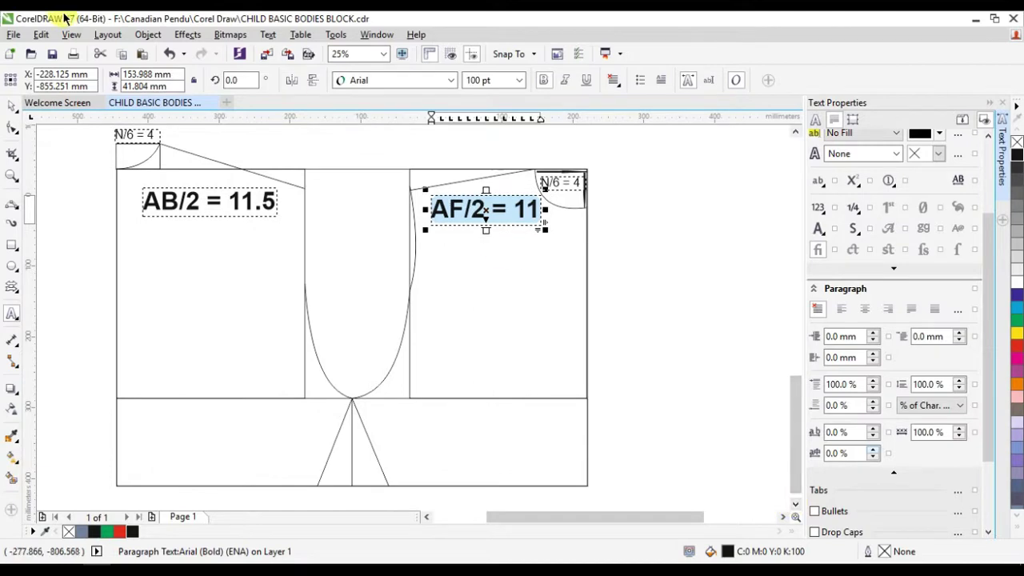
scroll(257, 510, up, 1)
scroll(331, 430, down, 1)
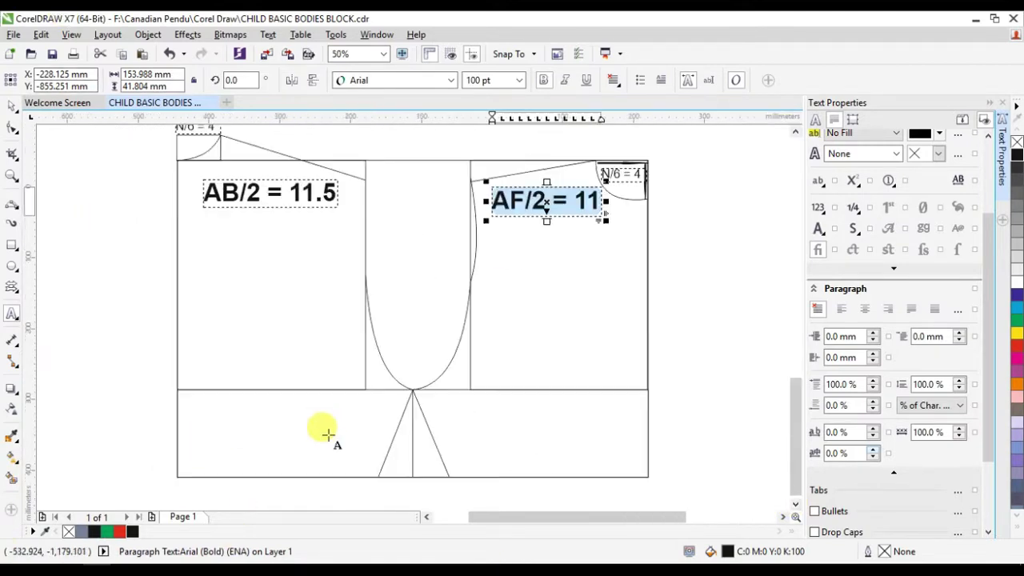
click(426, 516)
scroll(776, 434, right, 1)
scroll(781, 450, down, 1)
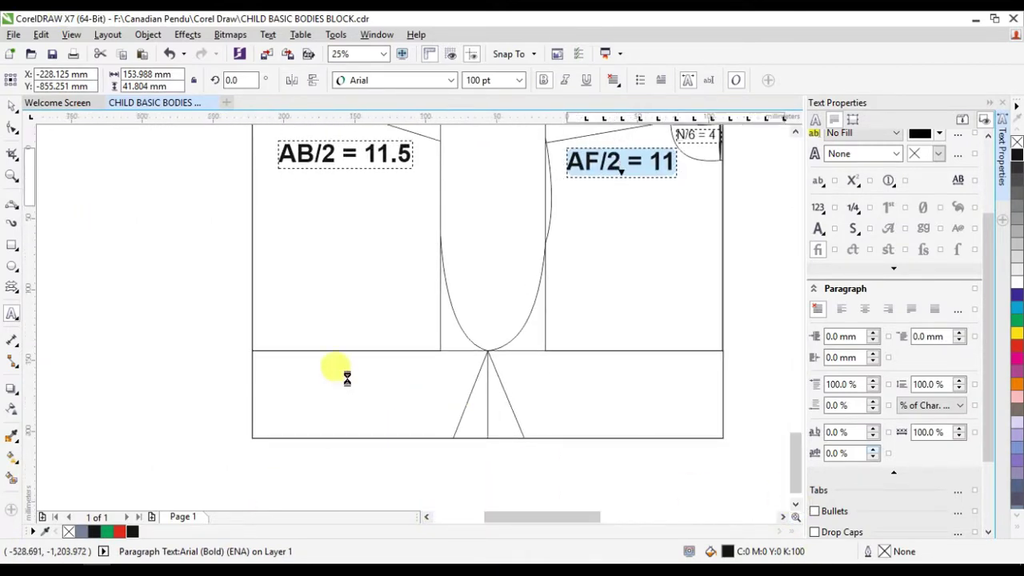
scroll(335, 365, up, 1)
click(10, 316)
Type CHEST+EA/4 = 16CM at 72 pt in a text frame in the back's lower band
drag(178, 336, 569, 464)
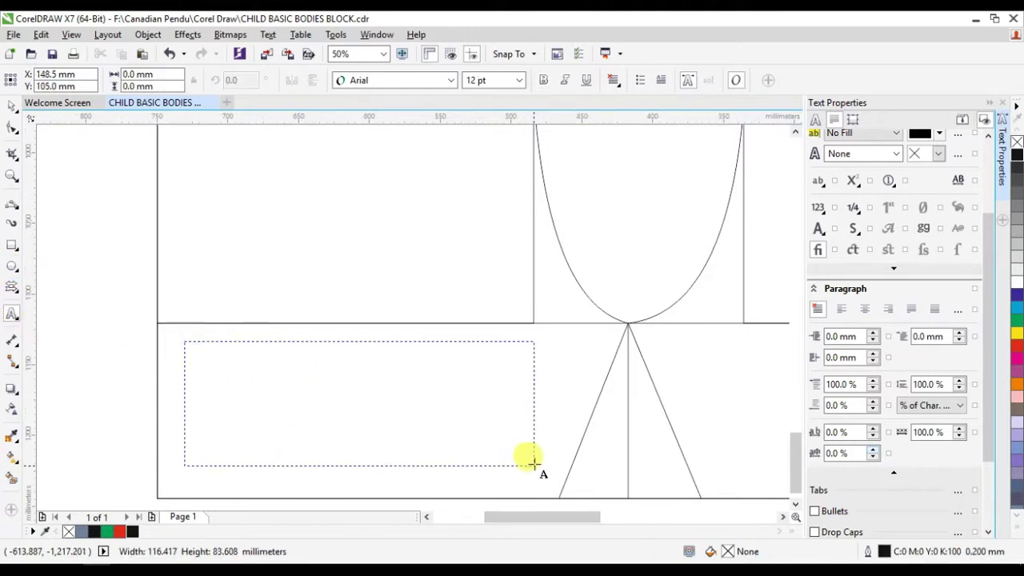
click(521, 80)
click(476, 273)
text(CHEST)
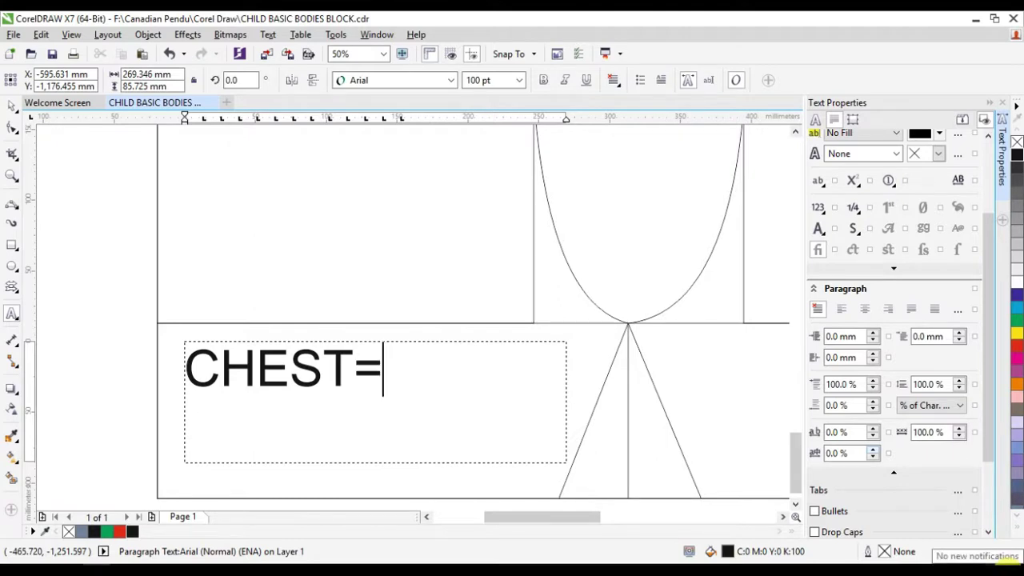
text(+EA/4)
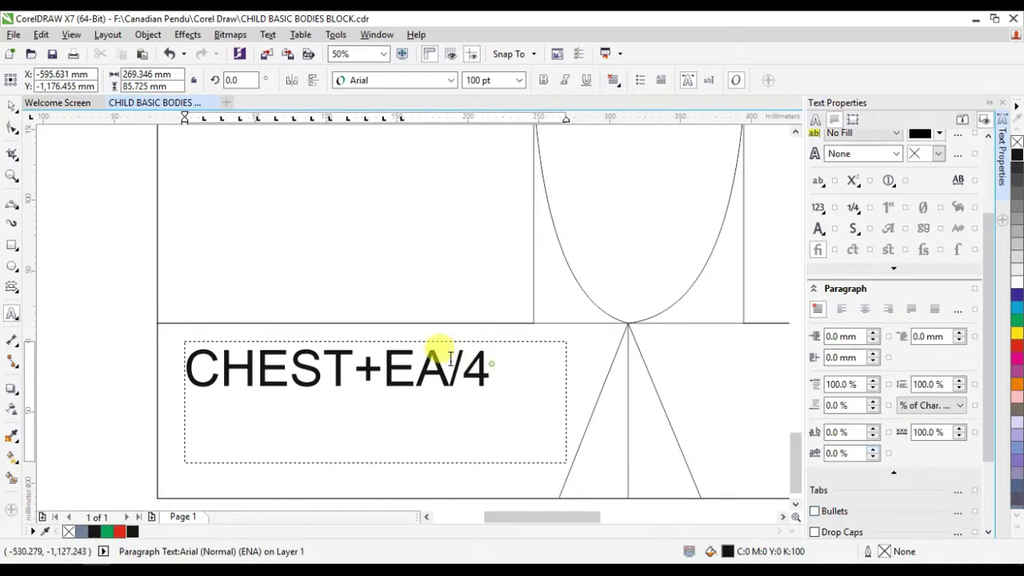
drag(490, 369, 185, 366)
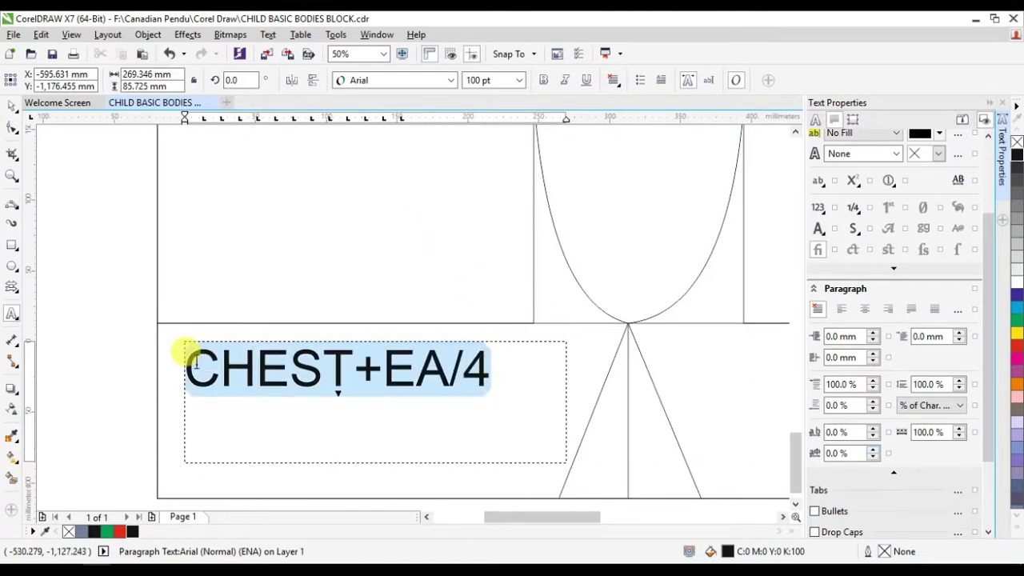
click(518, 80)
click(499, 267)
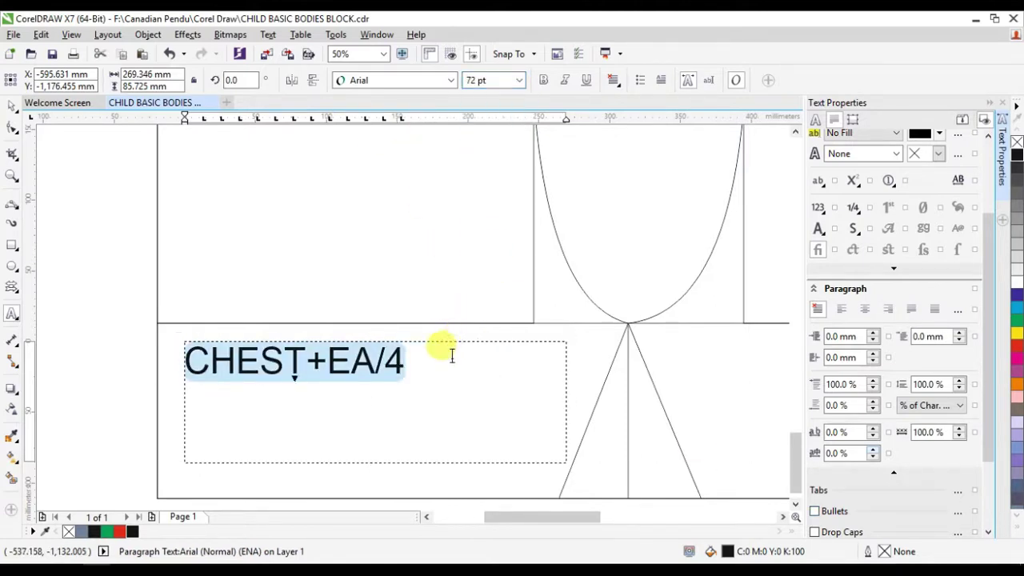
click(459, 343)
text(= 16)
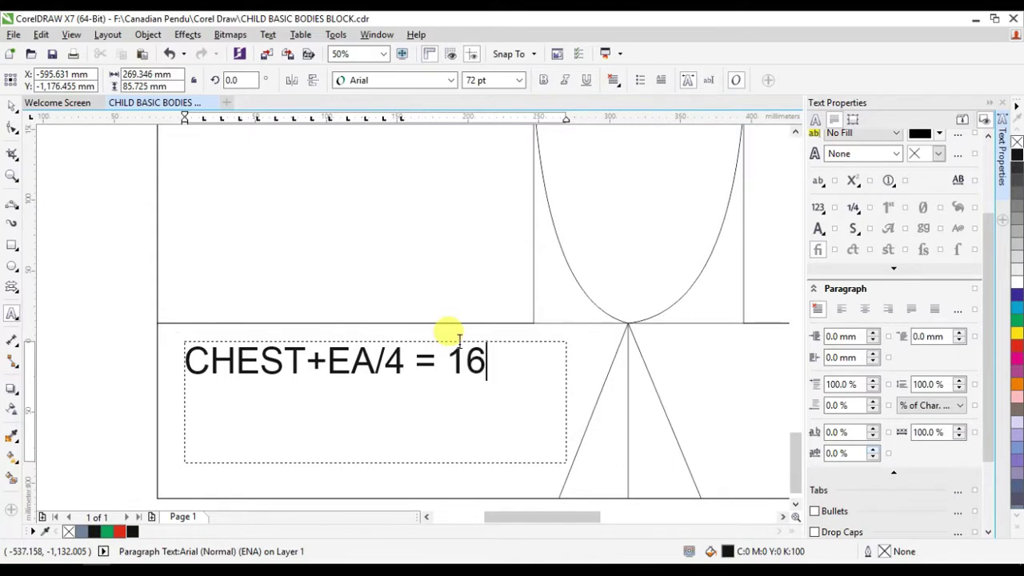
click(478, 366)
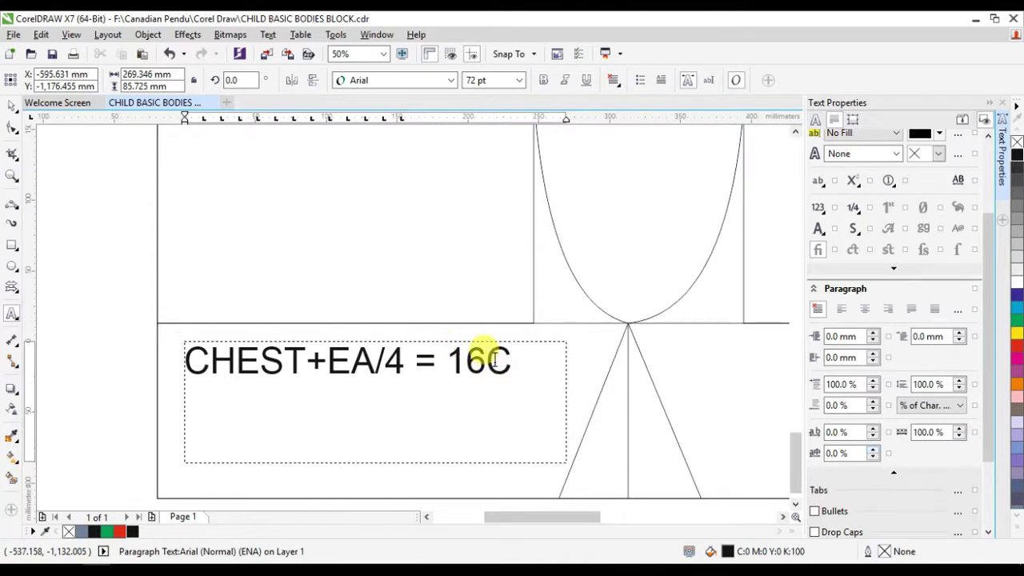
text(M)
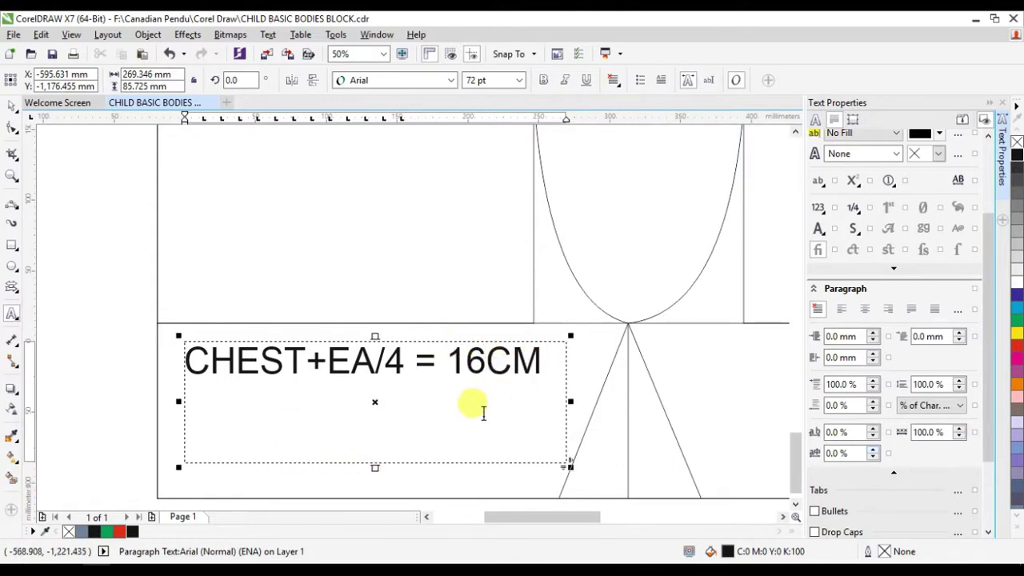
Bold the chest label, trim its frame, and copy it onto the front's lower band
drag(373, 466, 361, 388)
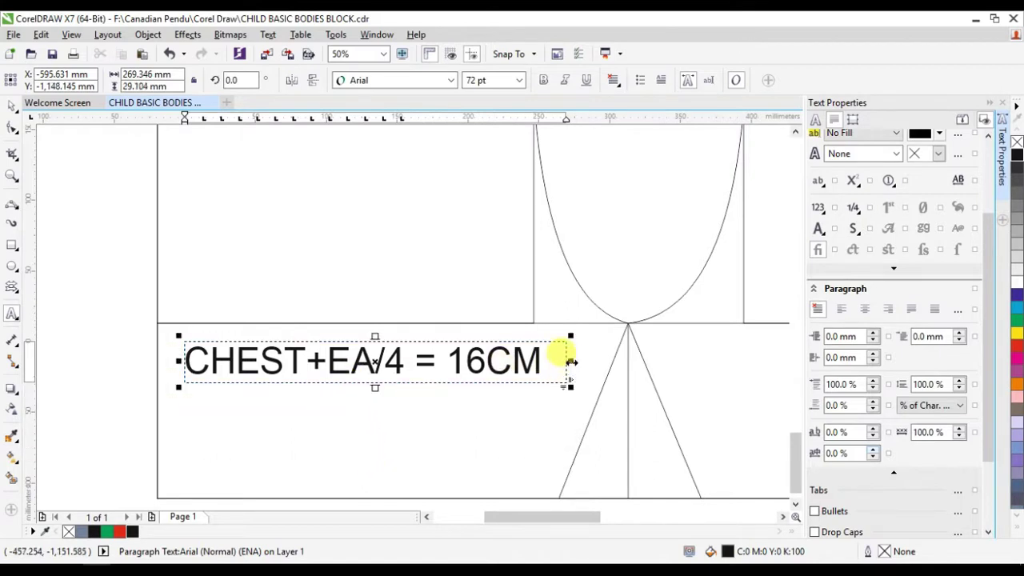
drag(566, 360, 202, 359)
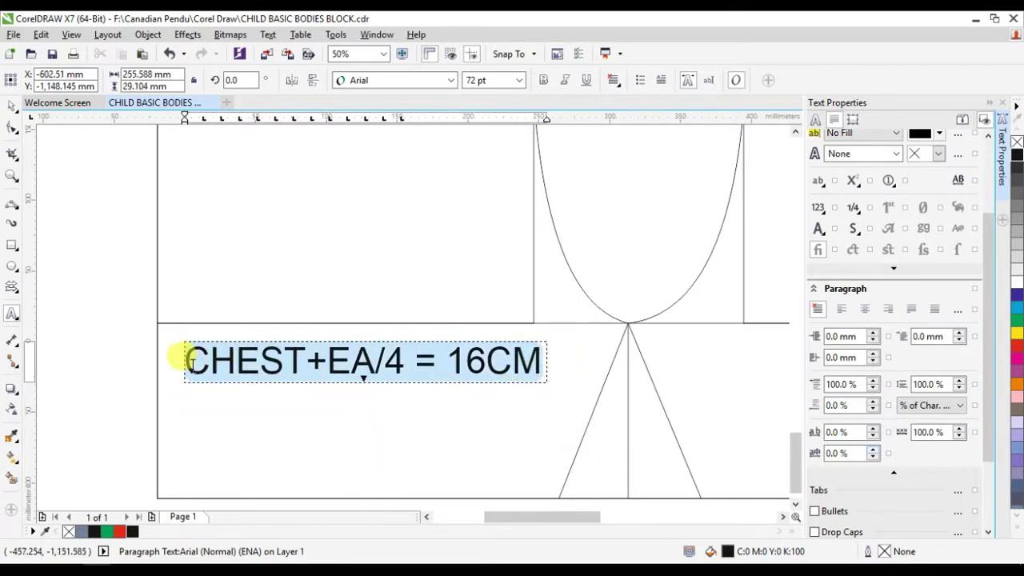
click(545, 80)
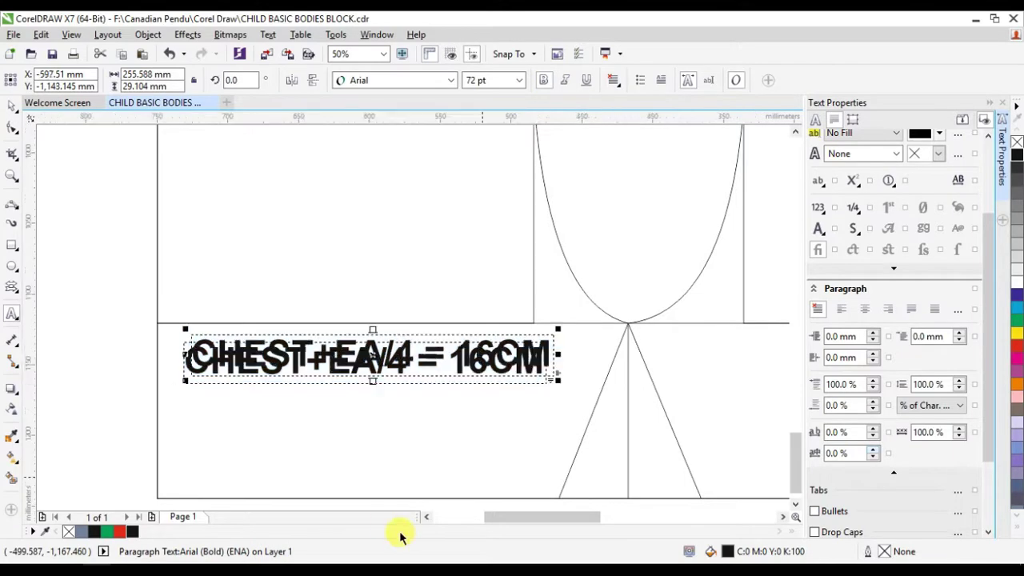
click(783, 516)
mouse_move(222, 347)
mouse_down()
mouse_move(463, 363)
mouse_move(633, 352)
mouse_up()
scroll(424, 406, down, 2)
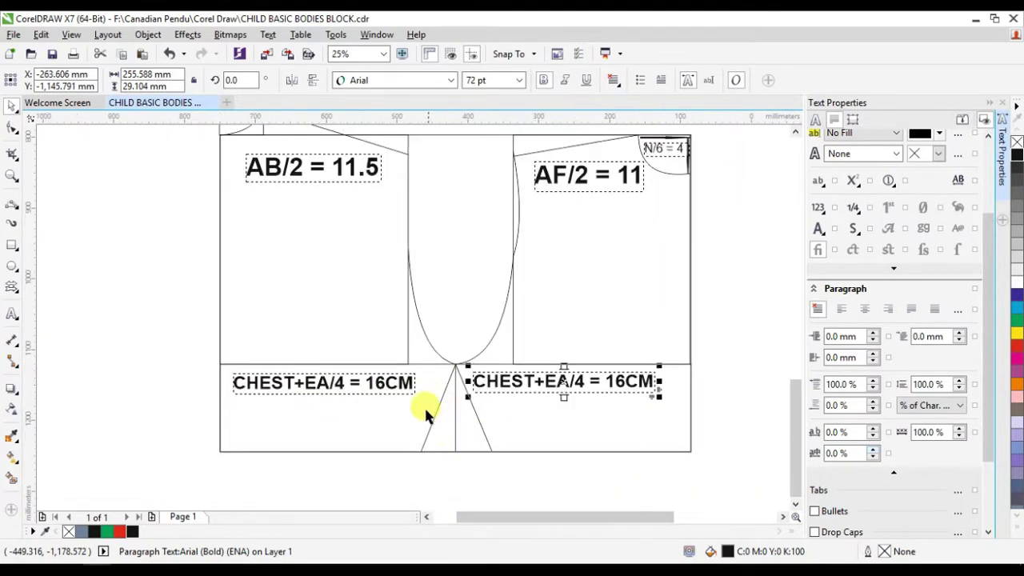
drag(548, 377, 571, 379)
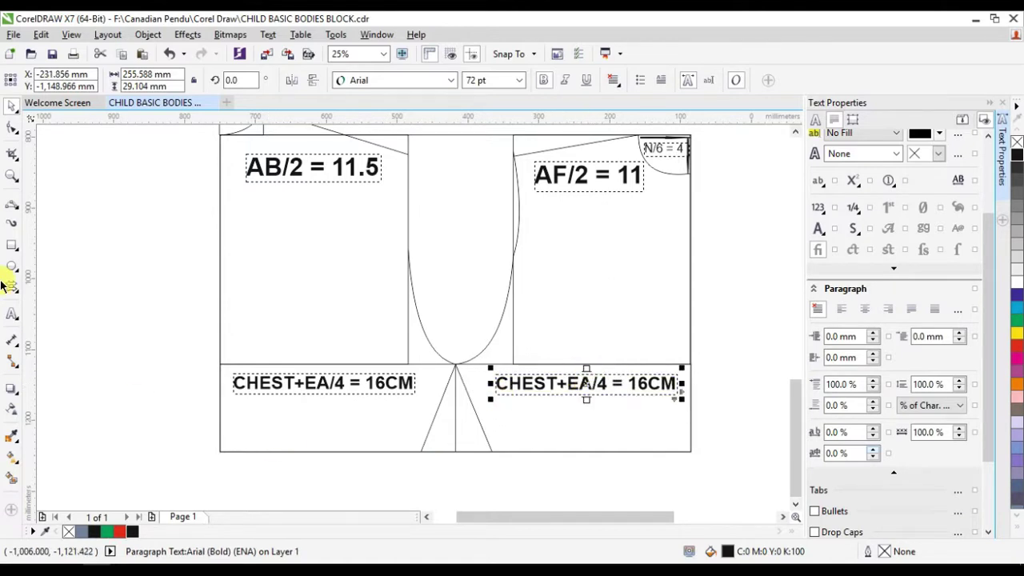
click(16, 314)
Add a bold 100 pt BACK label below the back chest label, frame tightened
drag(251, 401, 381, 447)
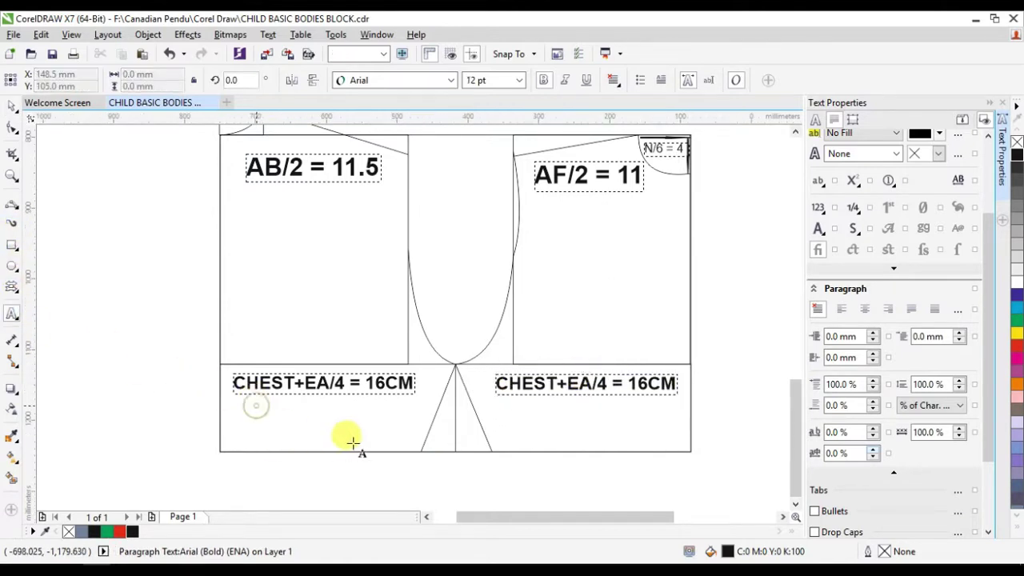
click(514, 82)
click(485, 271)
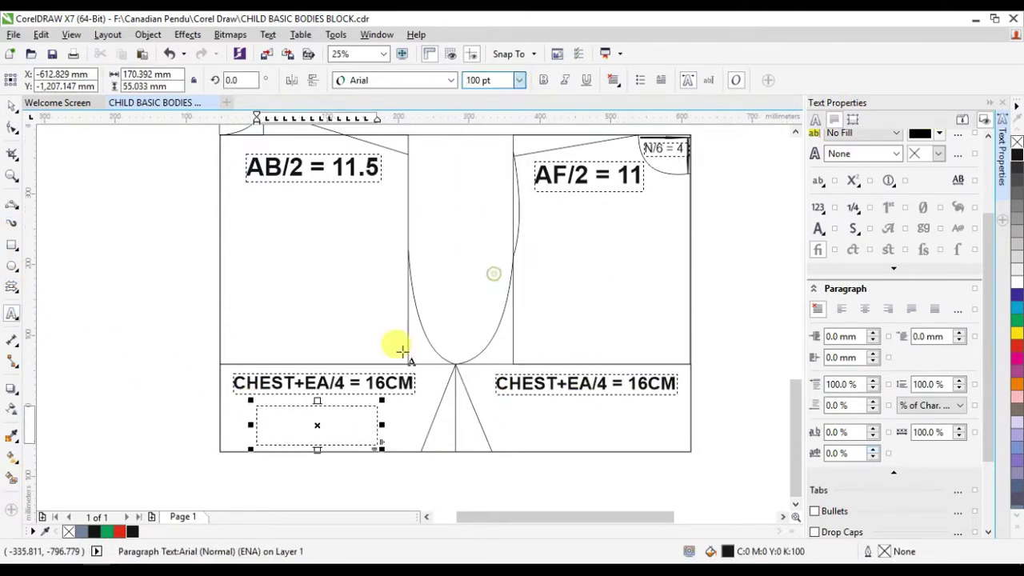
text(BACK)
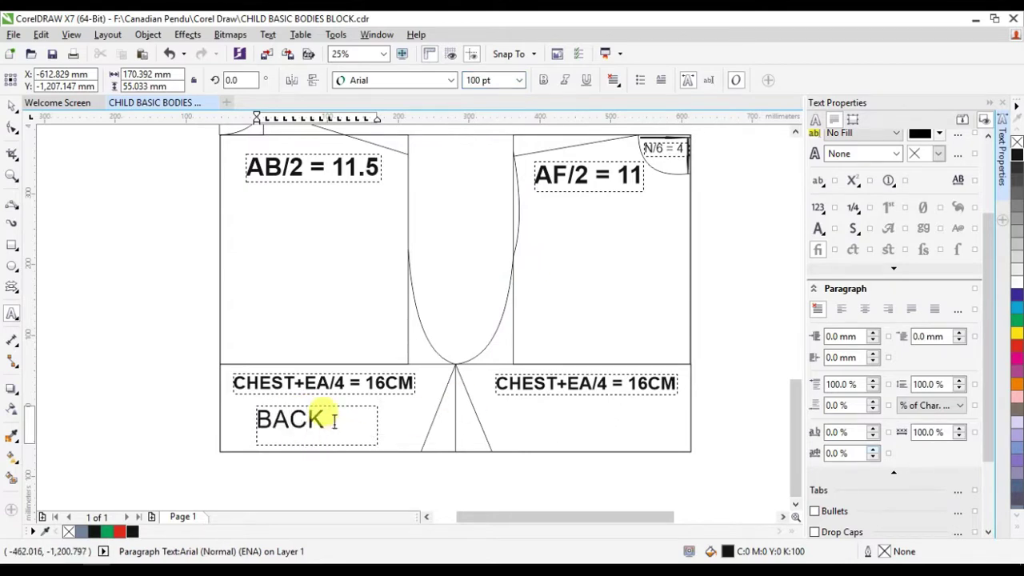
drag(320, 444, 318, 436)
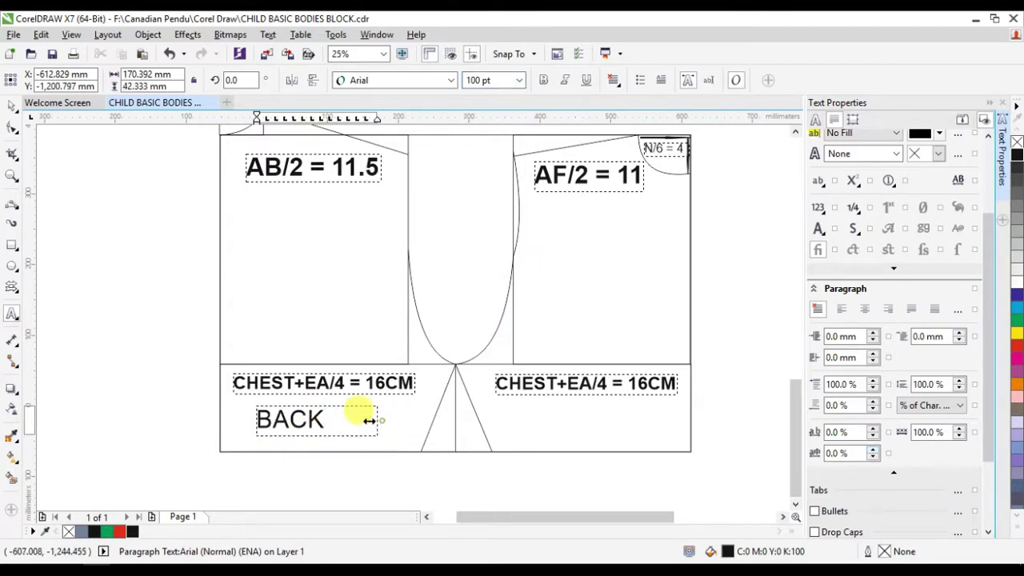
drag(377, 419, 333, 419)
double_click(297, 415)
key(ctrl+b)
click(536, 449)
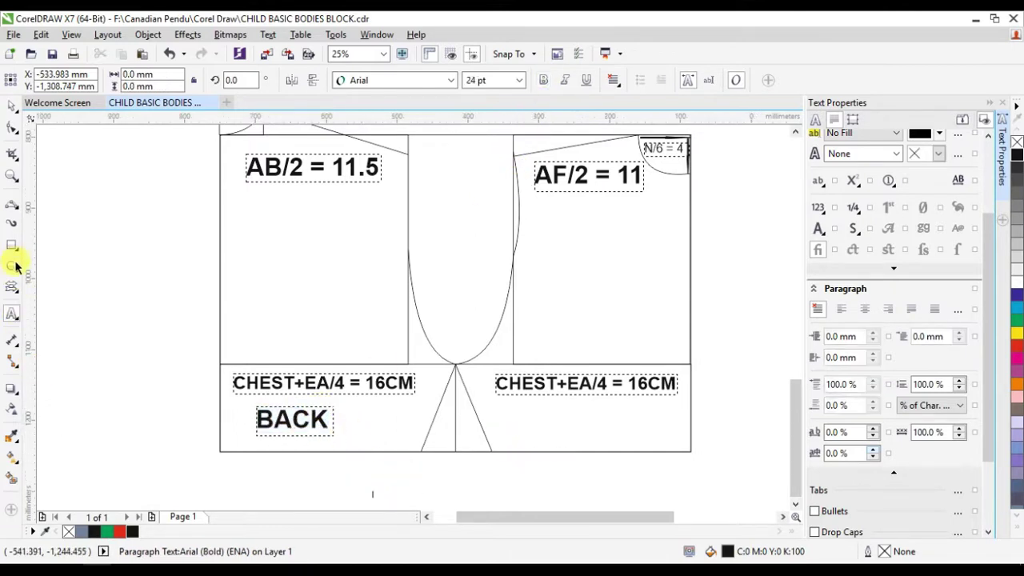
click(284, 416)
click(284, 416)
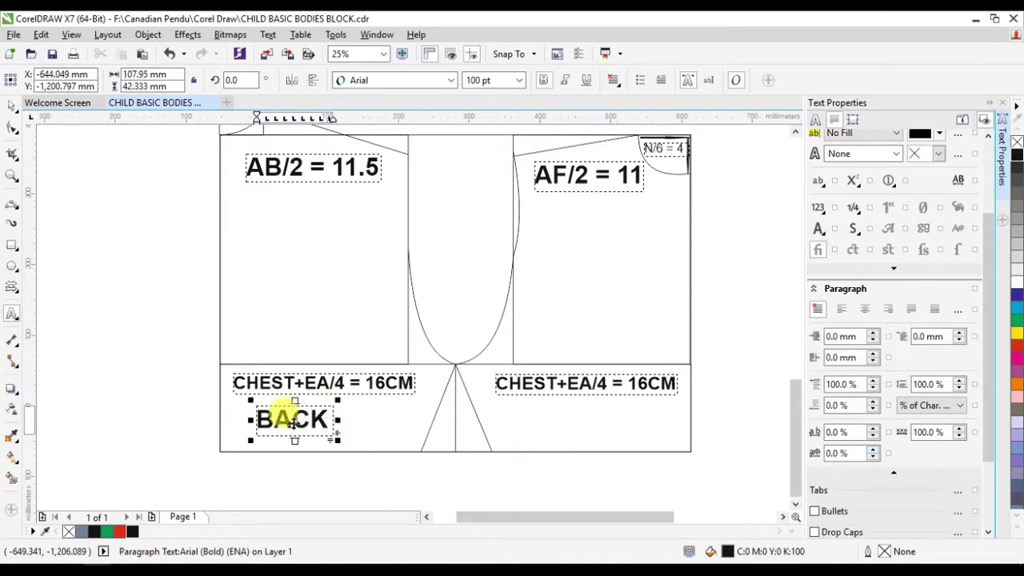
Add a bold 100 pt FRONT label below the front chest label, frame narrowed
drag(526, 407, 670, 456)
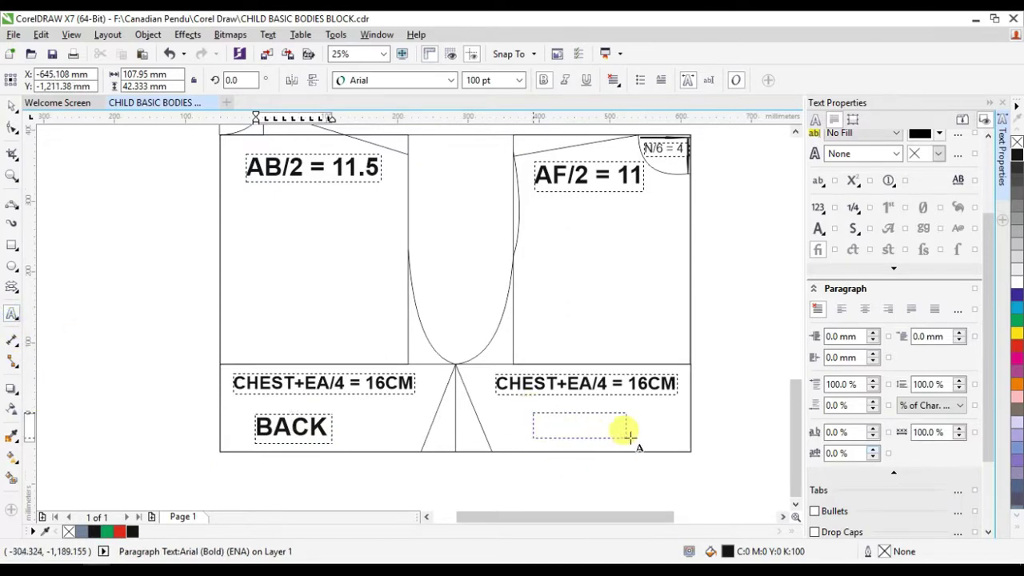
click(517, 86)
click(519, 83)
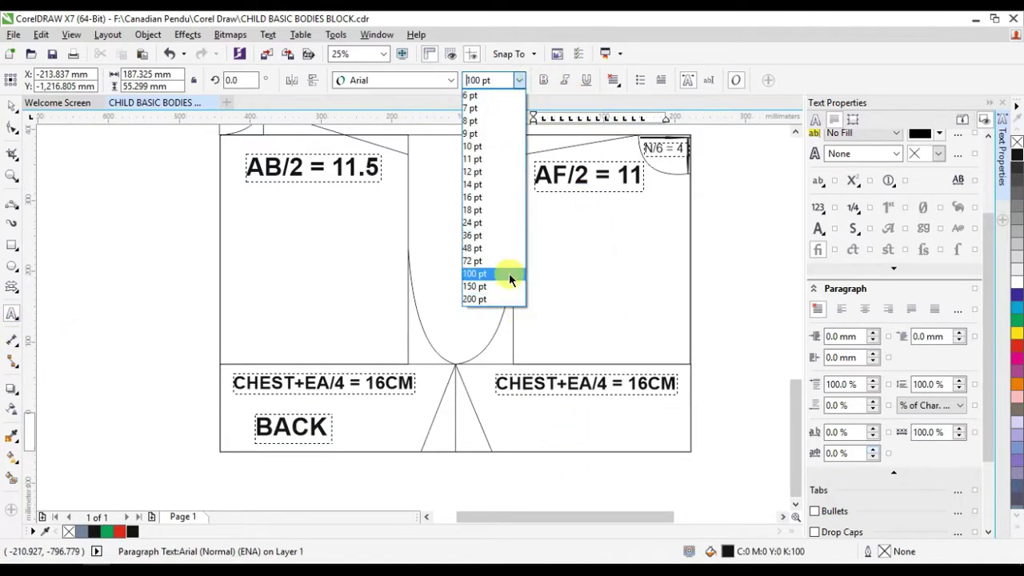
click(508, 273)
text(FRONT)
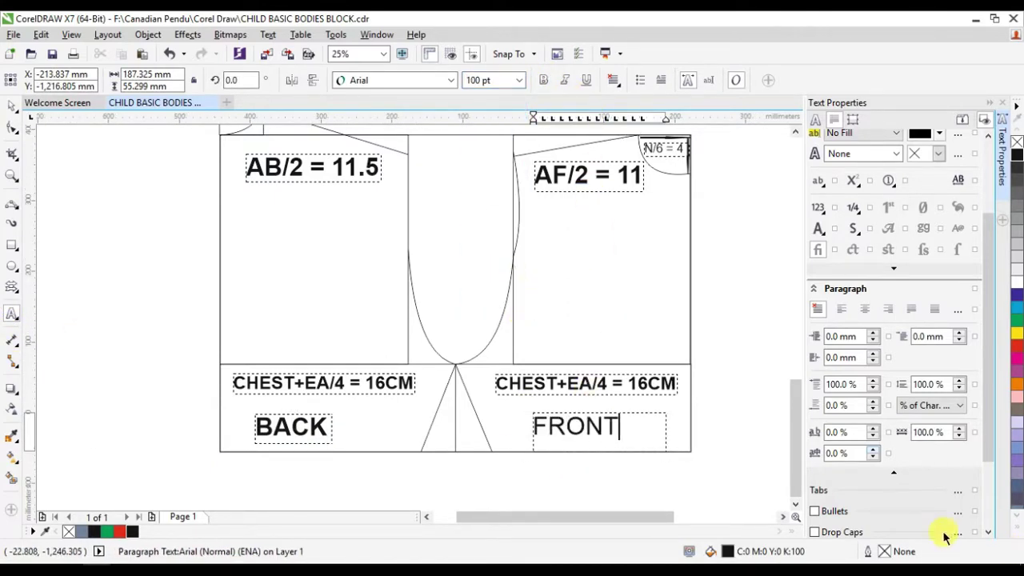
drag(620, 426, 529, 424)
click(543, 80)
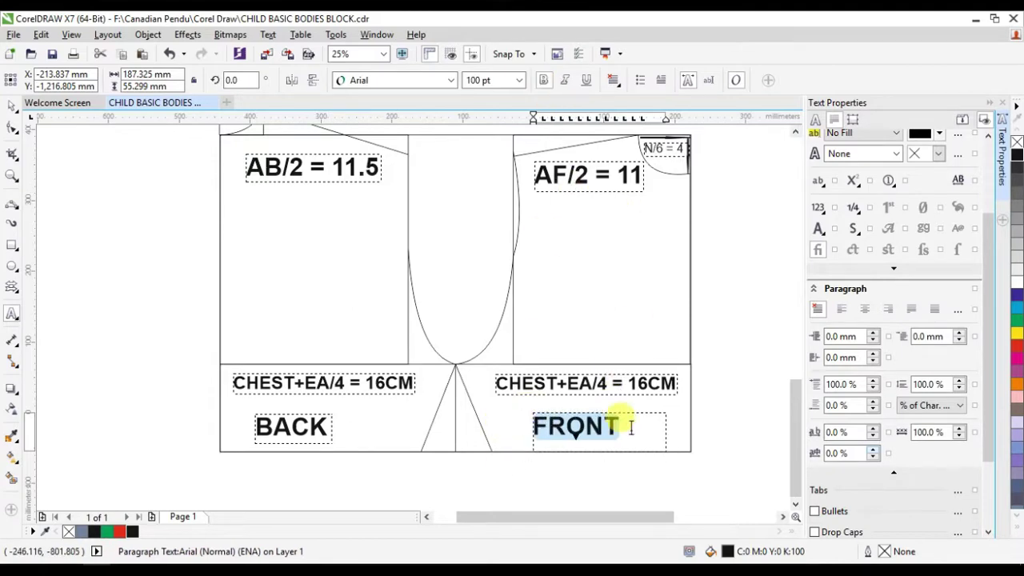
click(621, 424)
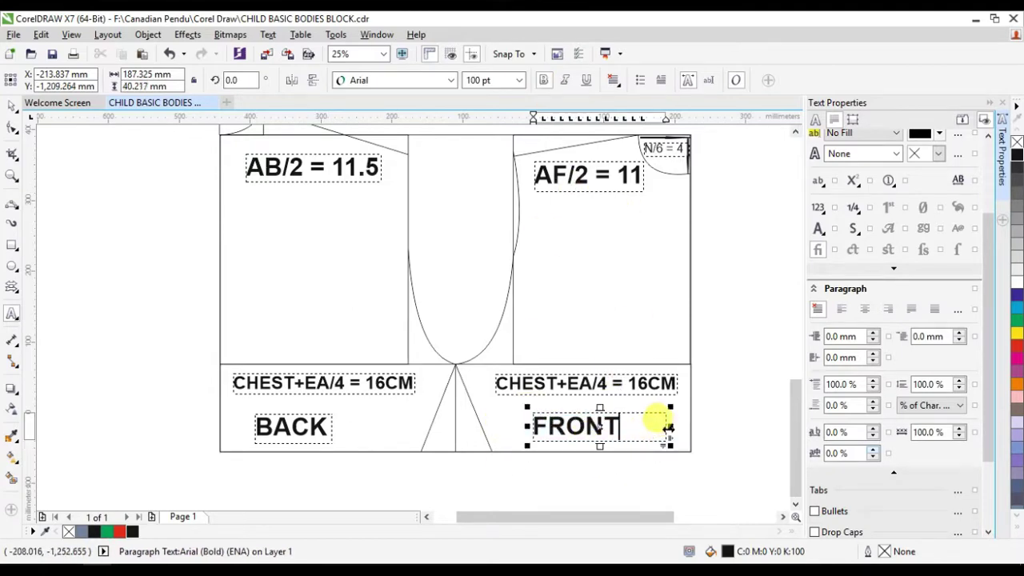
drag(666, 428, 586, 430)
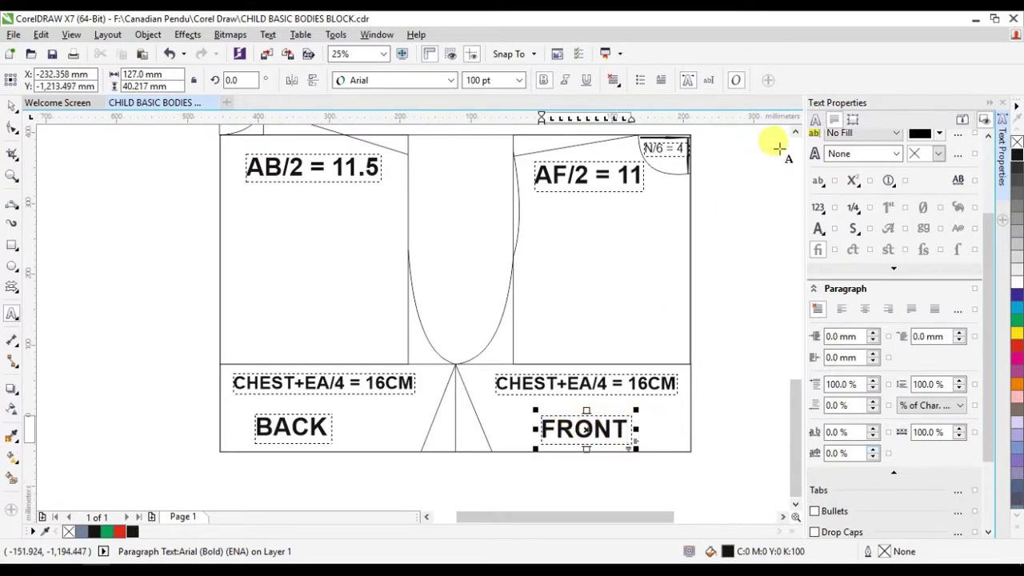
Copy the BACK and FRONT labels up into the upper back and front panels
scroll(800, 138, up, 1)
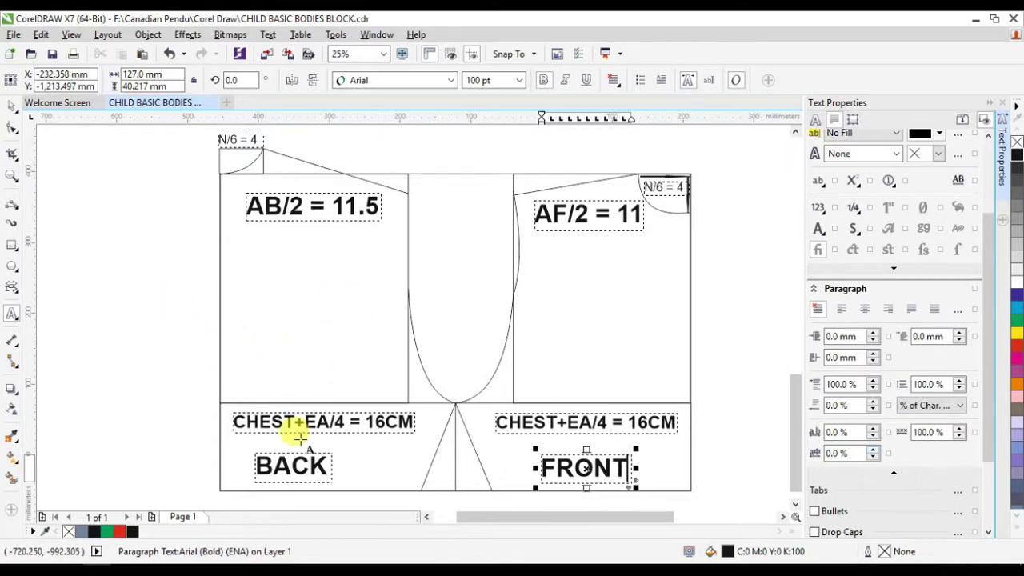
click(292, 468)
drag(292, 465, 308, 247)
click(586, 467)
key(ctrl+b)
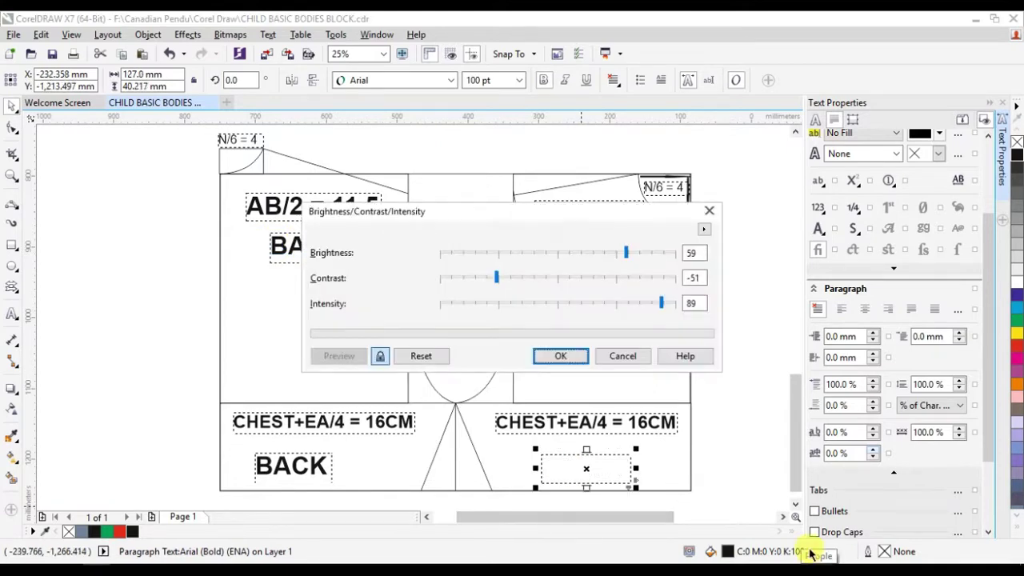
click(619, 354)
mouse_move(583, 466)
mouse_down()
mouse_move(591, 478)
mouse_move(590, 251)
mouse_up()
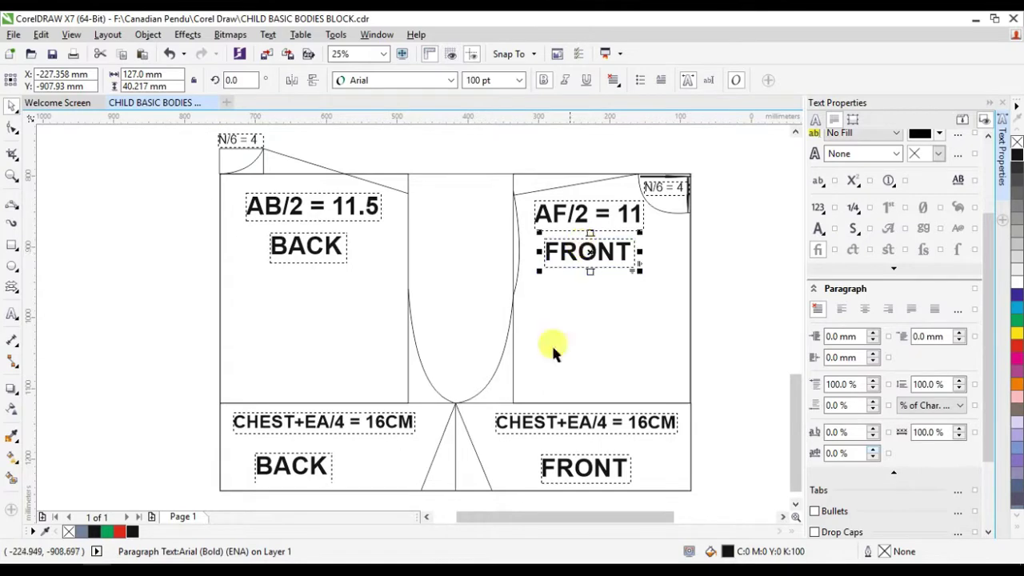
Create a bold 100 pt 1Pc label with a fitted frame and place it just below BACK
click(11, 317)
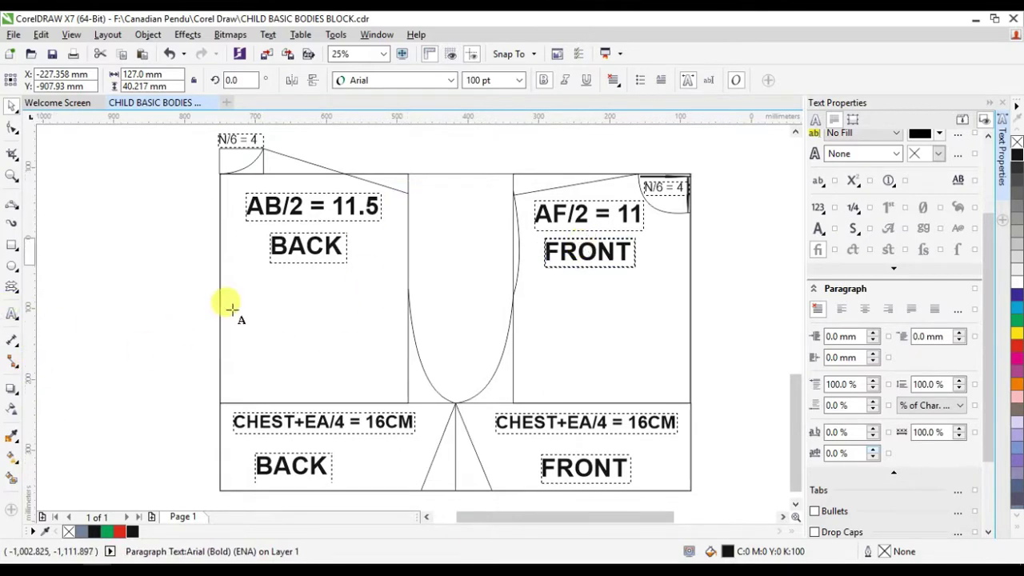
drag(248, 292, 324, 352)
click(519, 80)
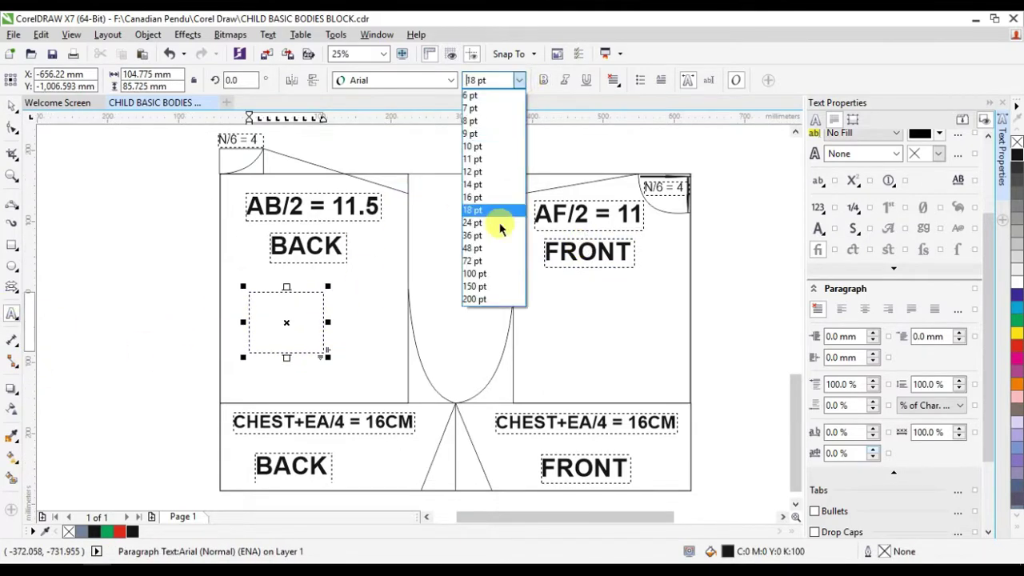
click(496, 276)
text(1Pc)
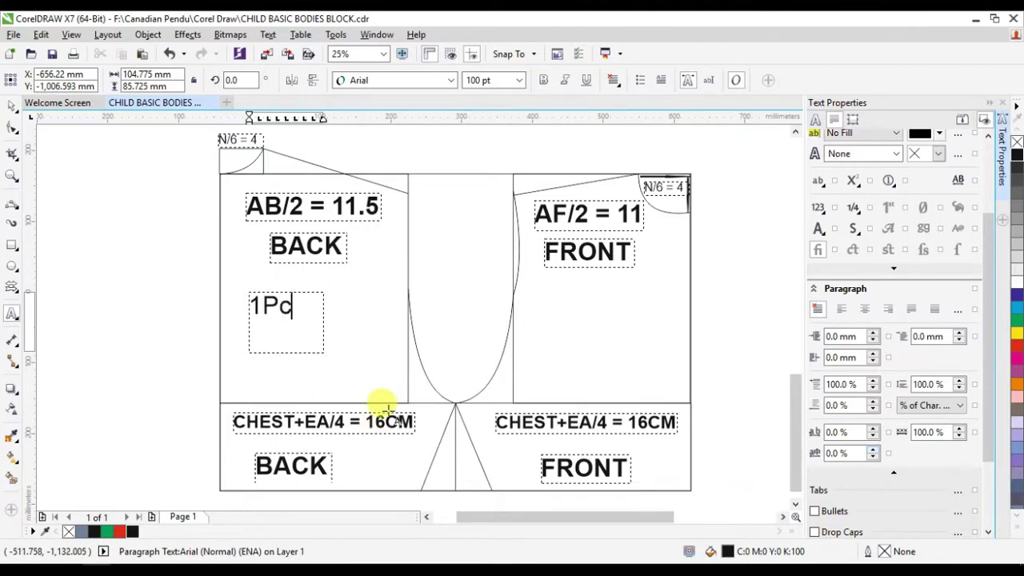
drag(288, 345, 288, 325)
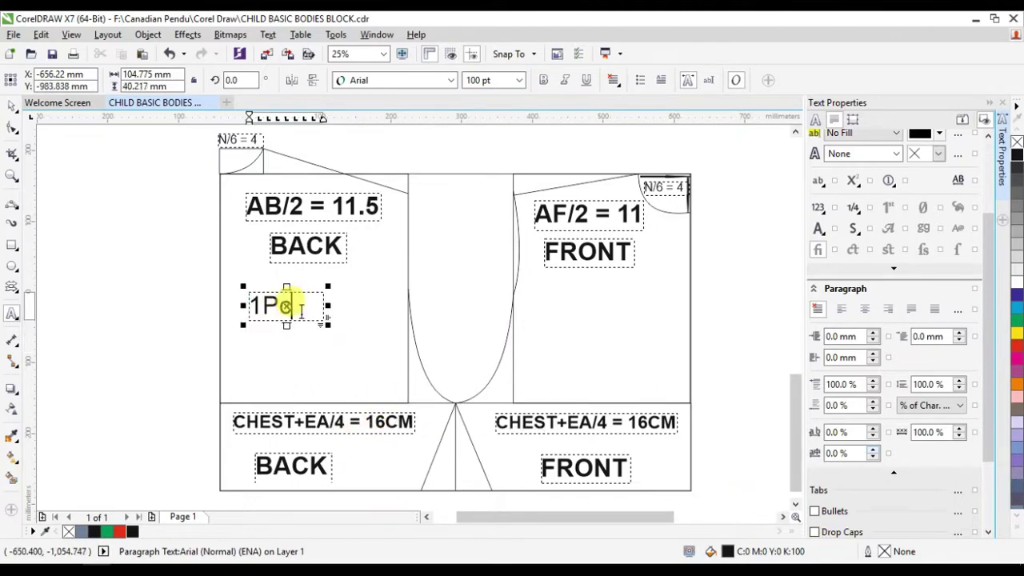
double_click(279, 304)
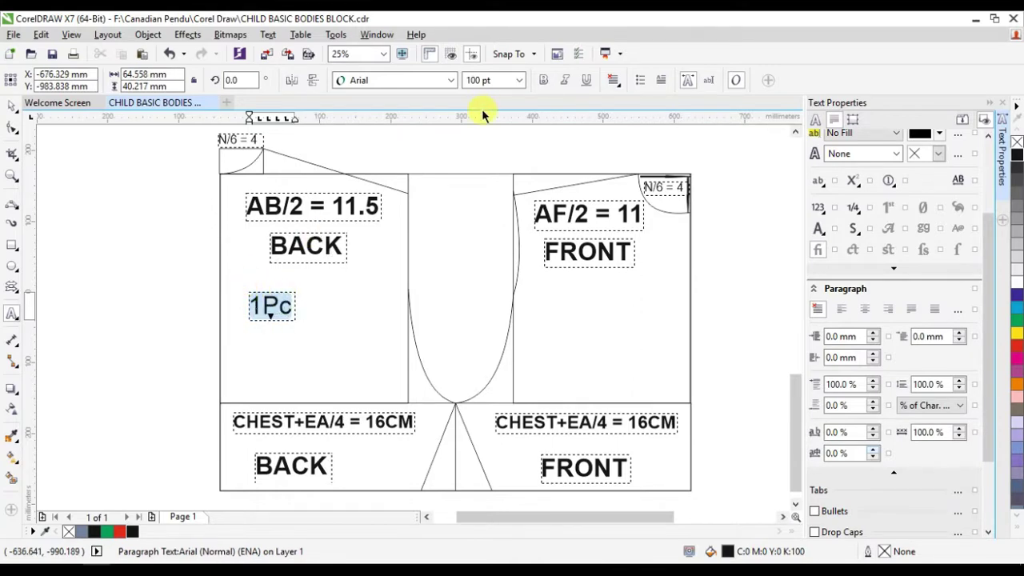
click(542, 80)
mouse_move(268, 301)
mouse_down()
mouse_move(308, 280)
mouse_move(552, 278)
mouse_move(590, 290)
mouse_up()
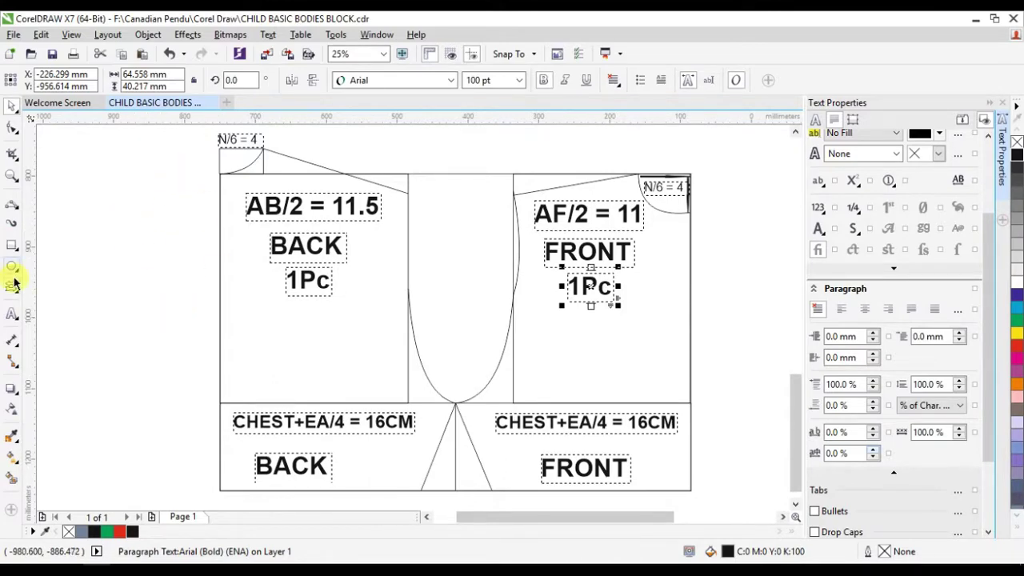
click(12, 313)
click(426, 516)
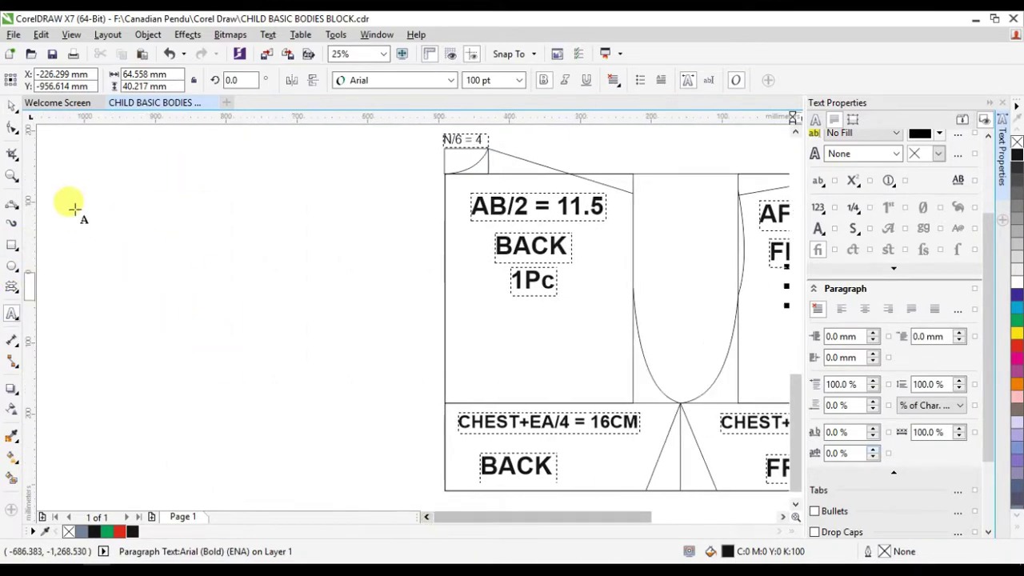
Draw a text frame left of the pieces and type CFNP TO WAIST 21CM at 72 pt
drag(76, 209, 403, 373)
click(519, 80)
click(503, 238)
text(CE)
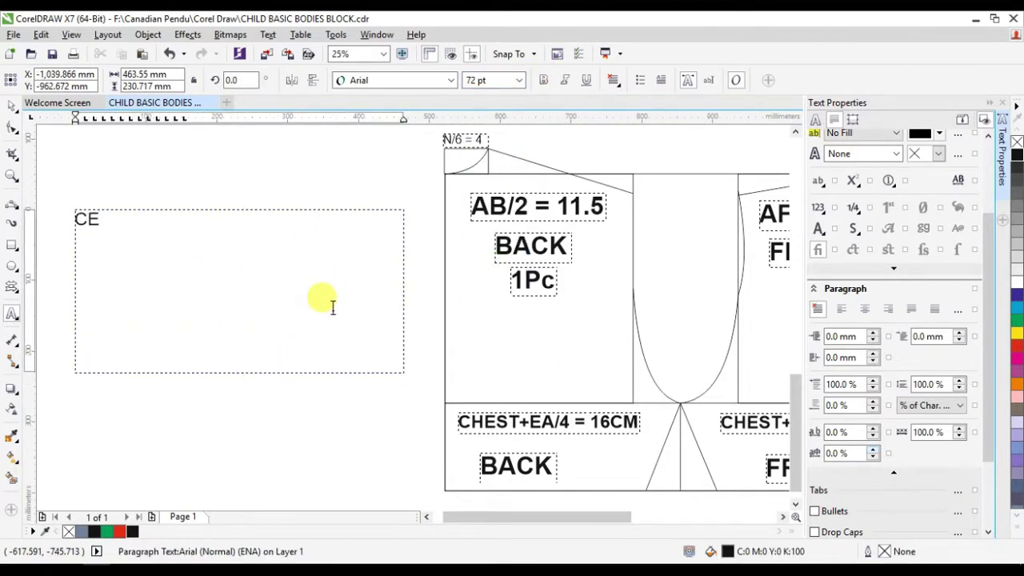
text(NP TO WAIST 21CM)
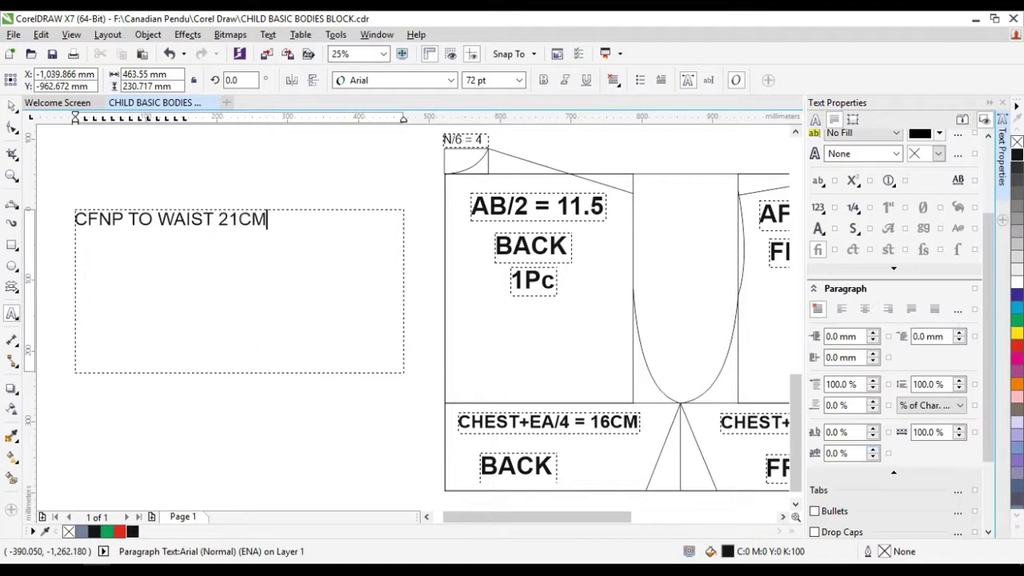
Make the CFNP label bold at 100 pt, trim its frame and move it into place
drag(268, 219, 74, 219)
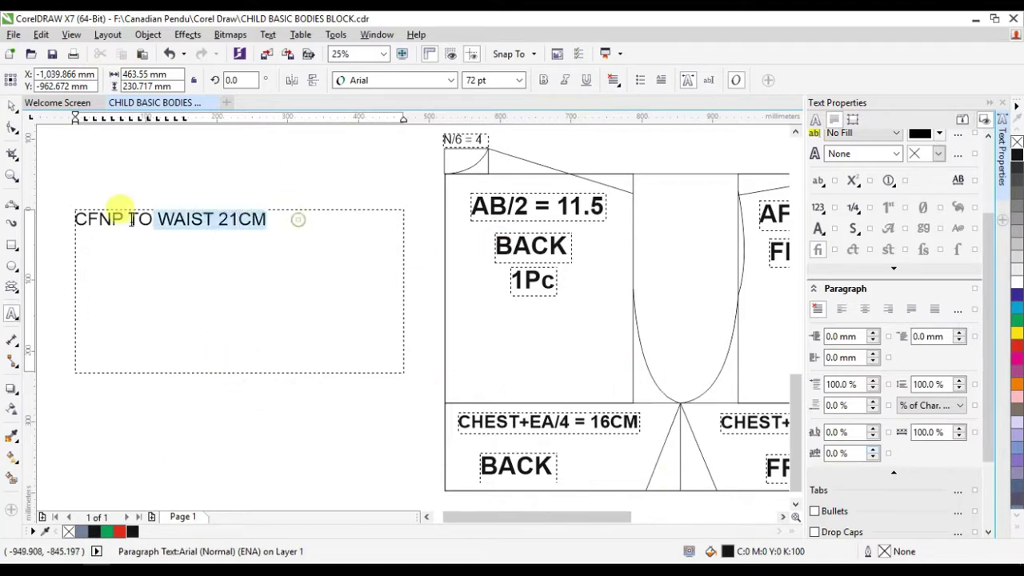
click(519, 80)
click(498, 272)
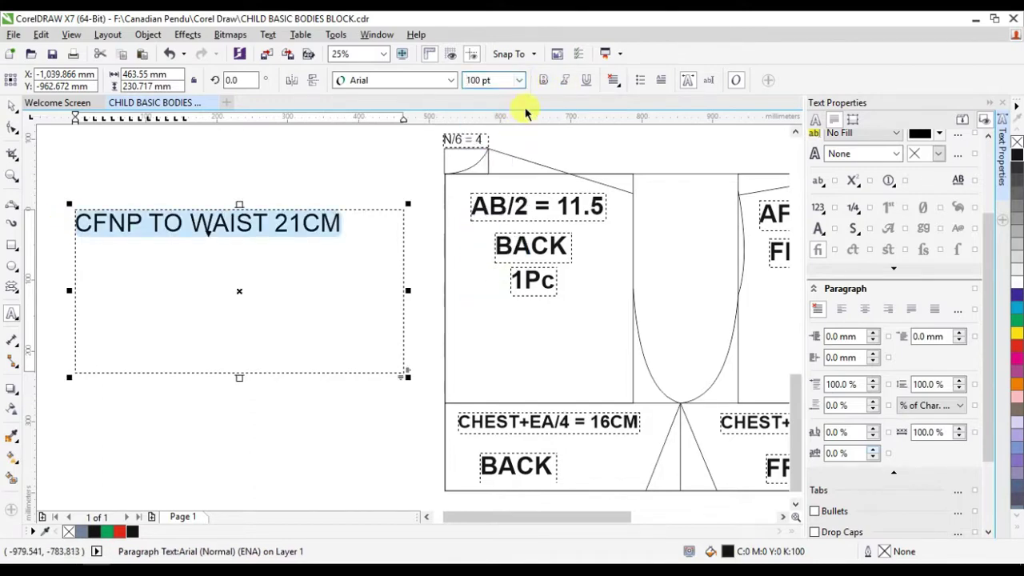
click(543, 80)
click(235, 365)
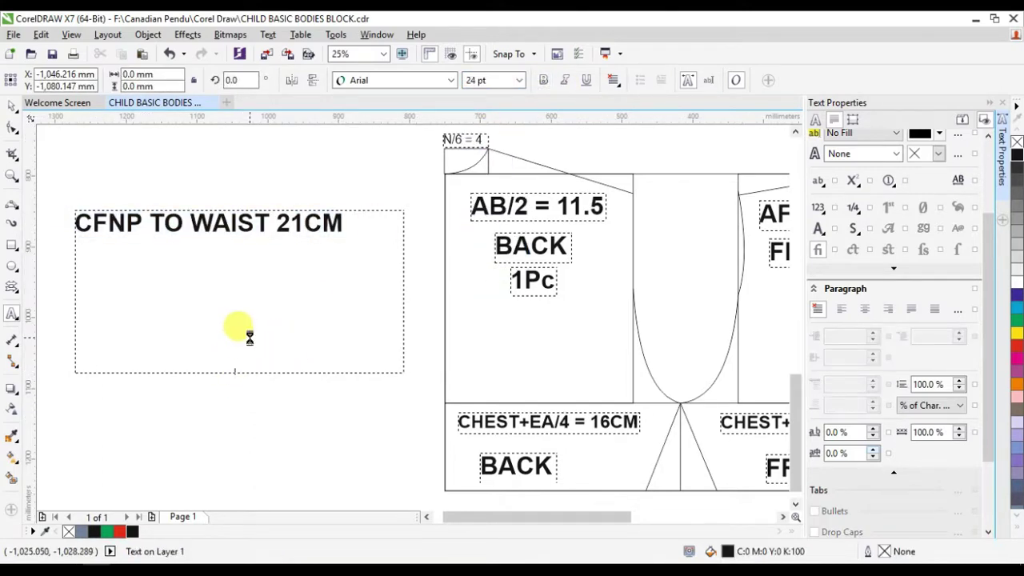
drag(235, 372, 236, 379)
drag(231, 242, 231, 246)
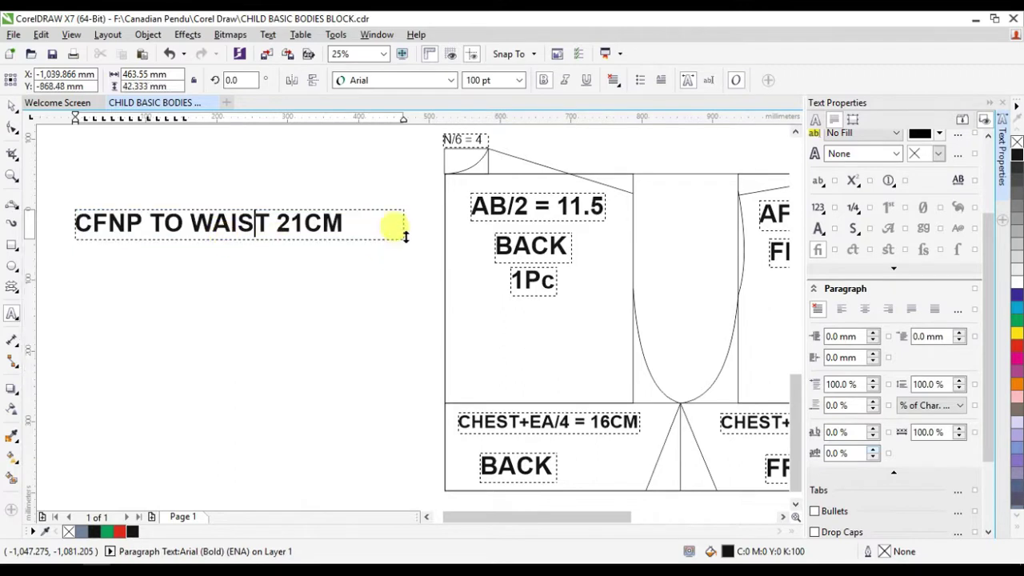
drag(404, 228, 352, 230)
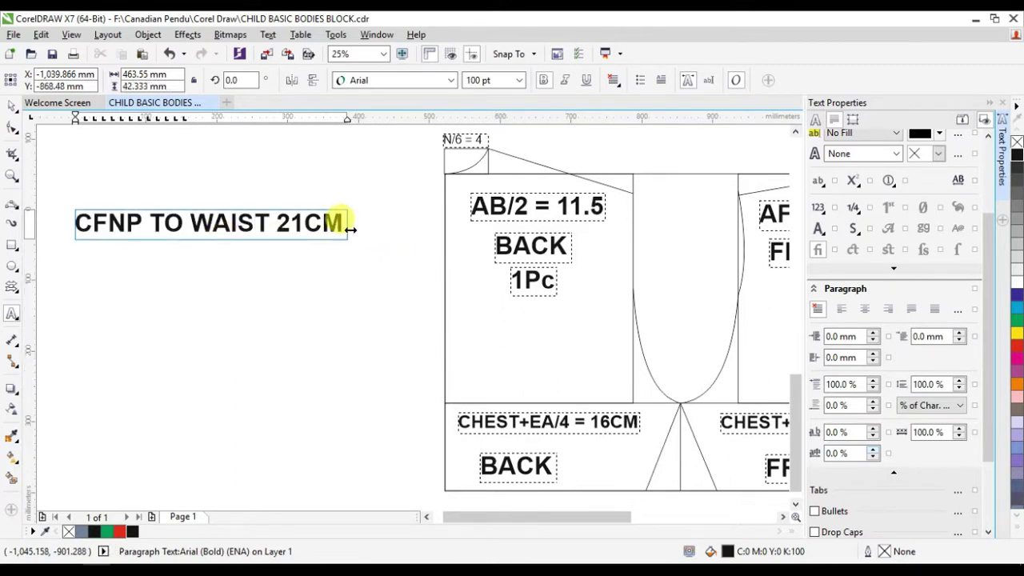
drag(209, 225, 296, 180)
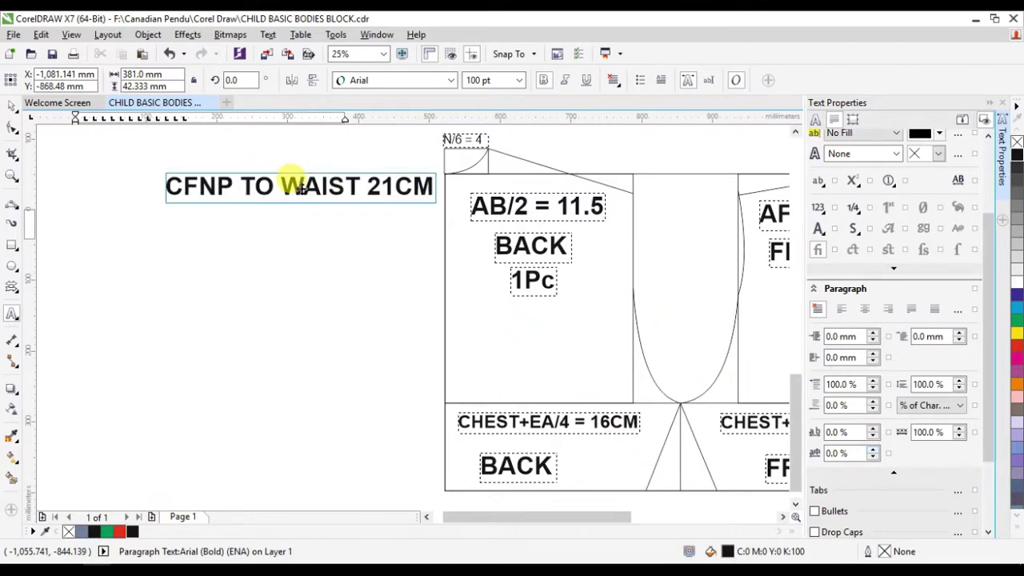
mouse_move(295, 181)
mouse_down()
mouse_move(295, 190)
mouse_move(266, 182)
mouse_up()
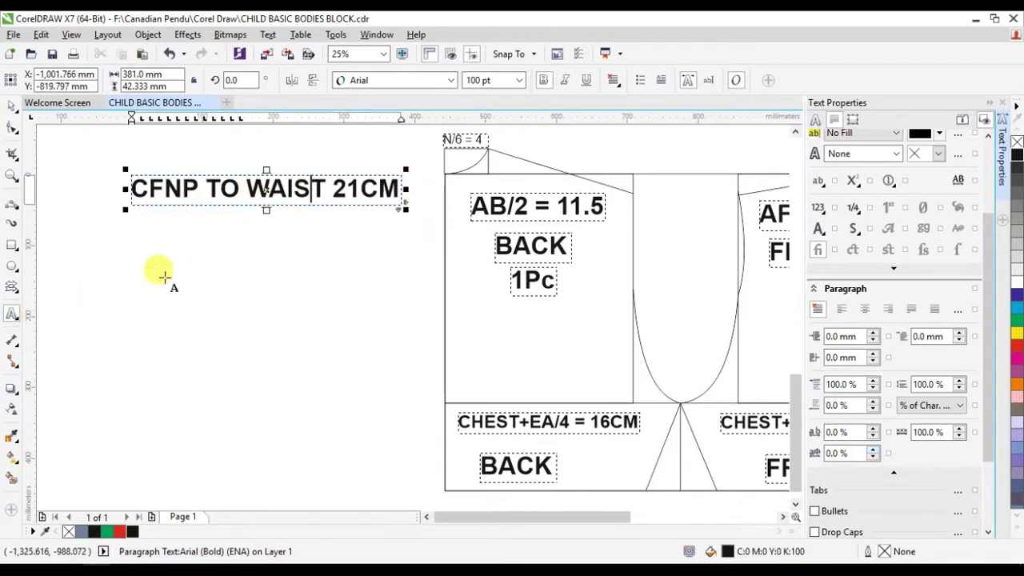
Type ARMHOLE 14CM in a new 100 pt text frame and make it bold
drag(163, 277, 392, 381)
click(518, 80)
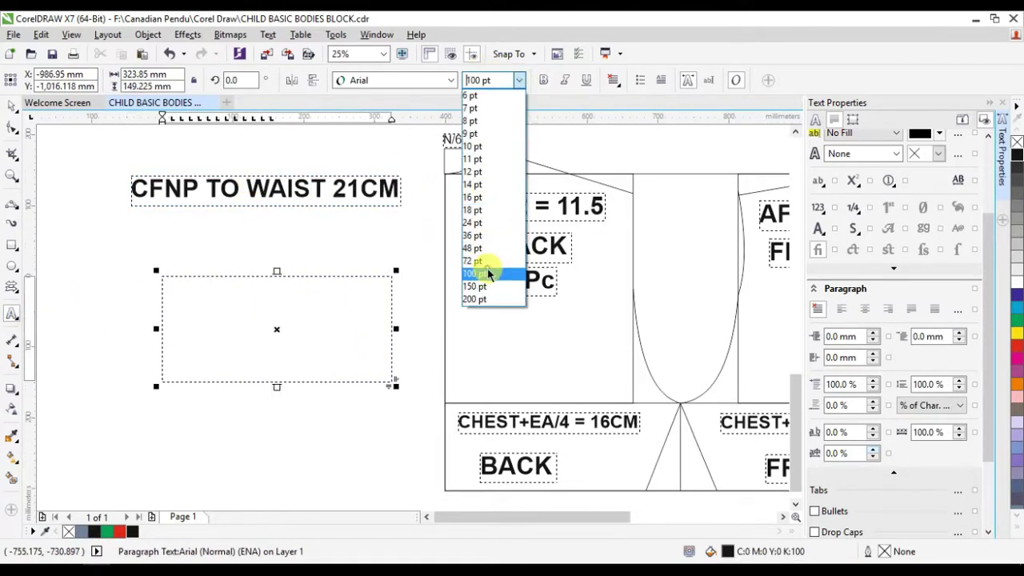
click(490, 274)
click(159, 380)
text(ARMHOLE 14CM)
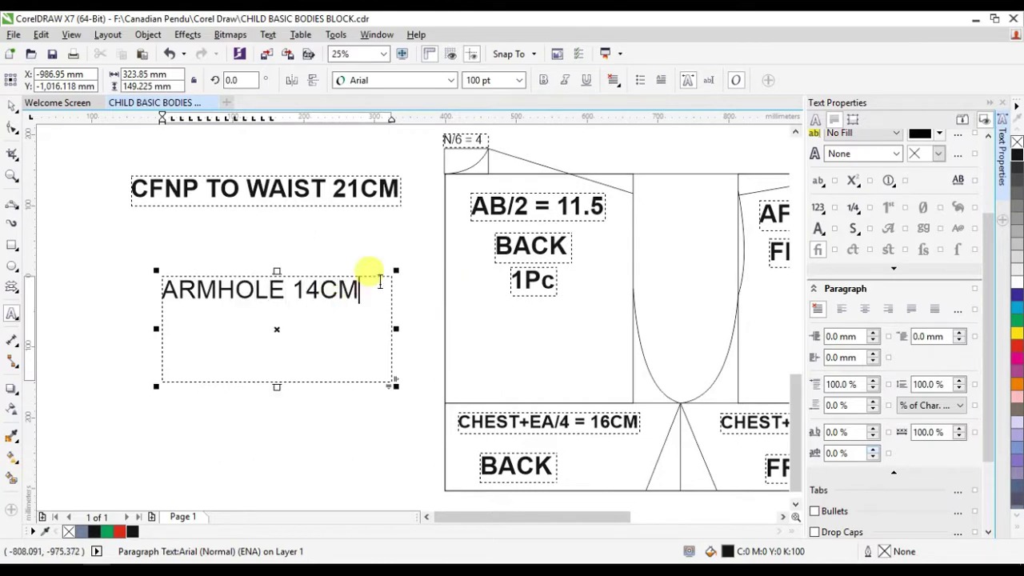
drag(362, 290, 160, 251)
click(542, 80)
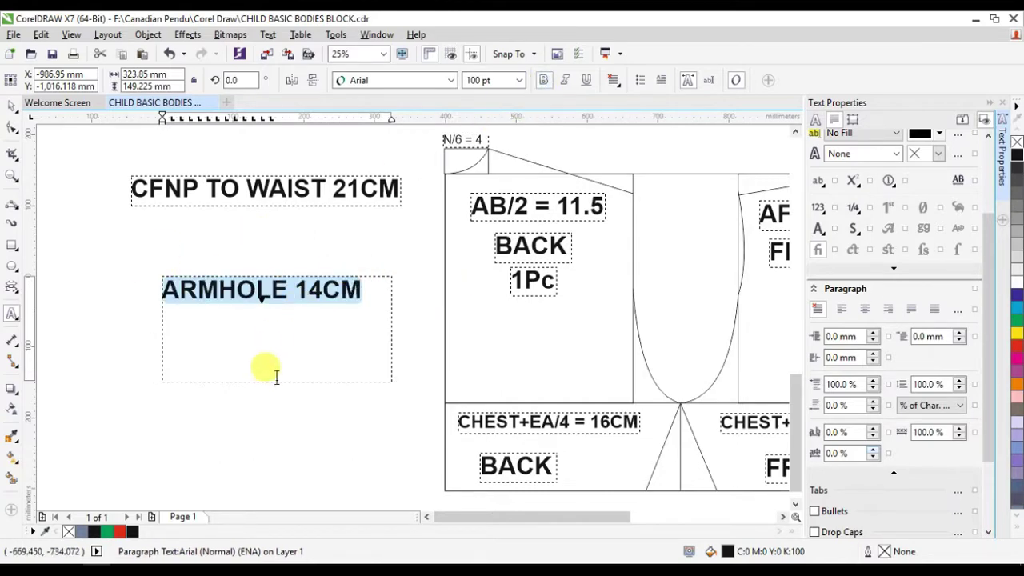
click(260, 336)
Fit the ARMHOLE 14CM frame and move the label just under the CFNP label
drag(276, 381, 277, 308)
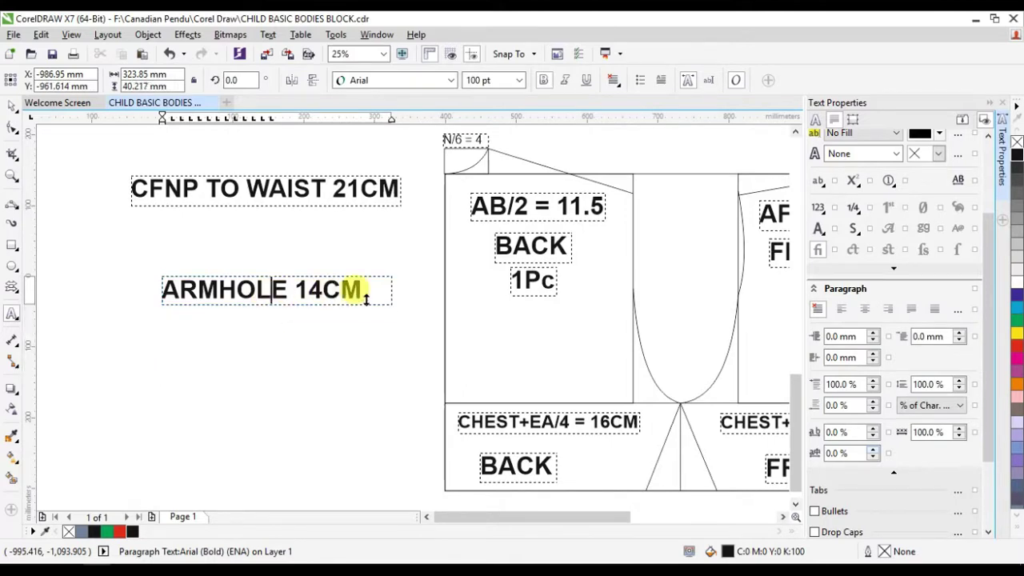
drag(391, 291, 366, 289)
key(Escape)
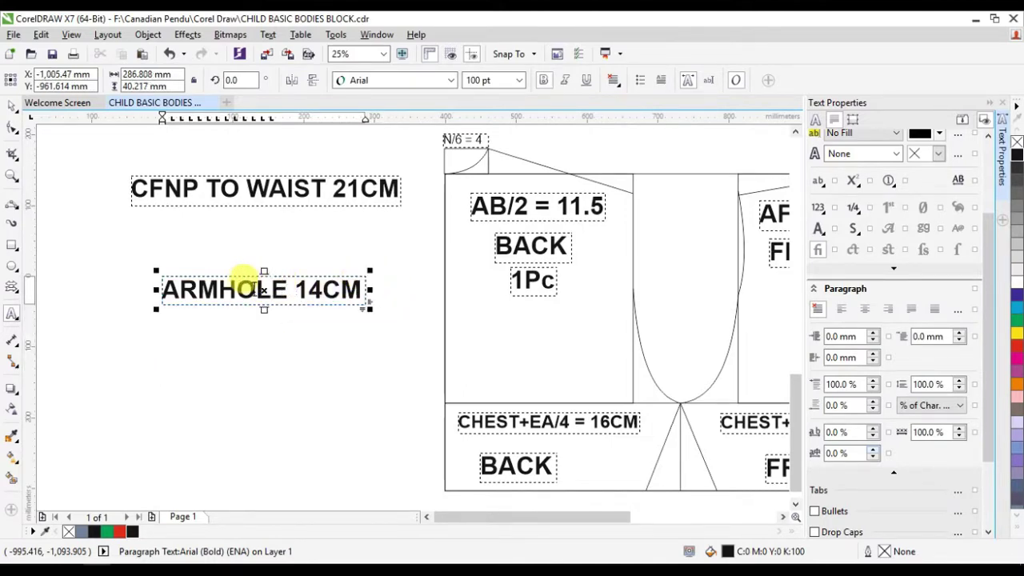
drag(264, 291, 264, 237)
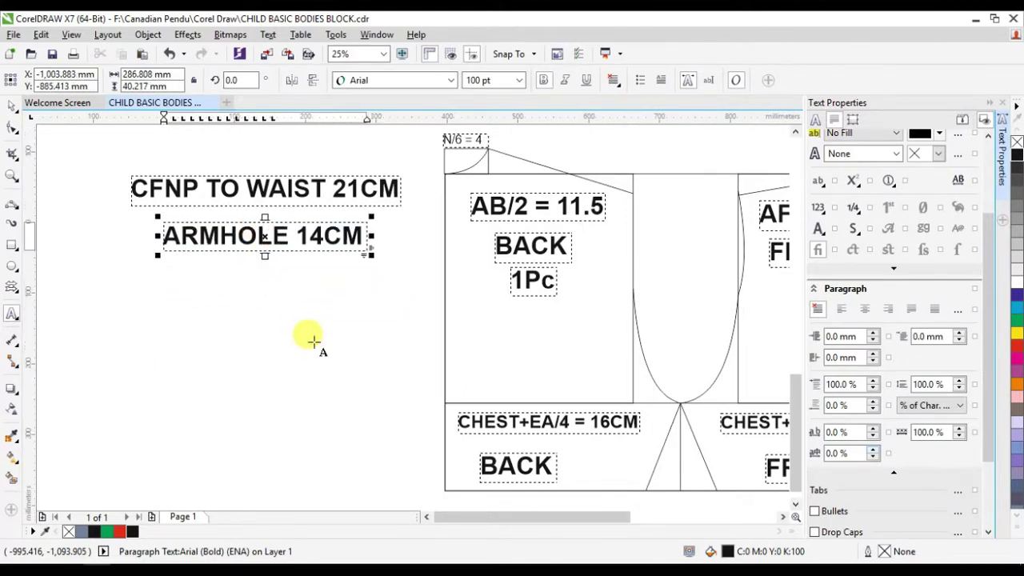
click(312, 340)
click(783, 517)
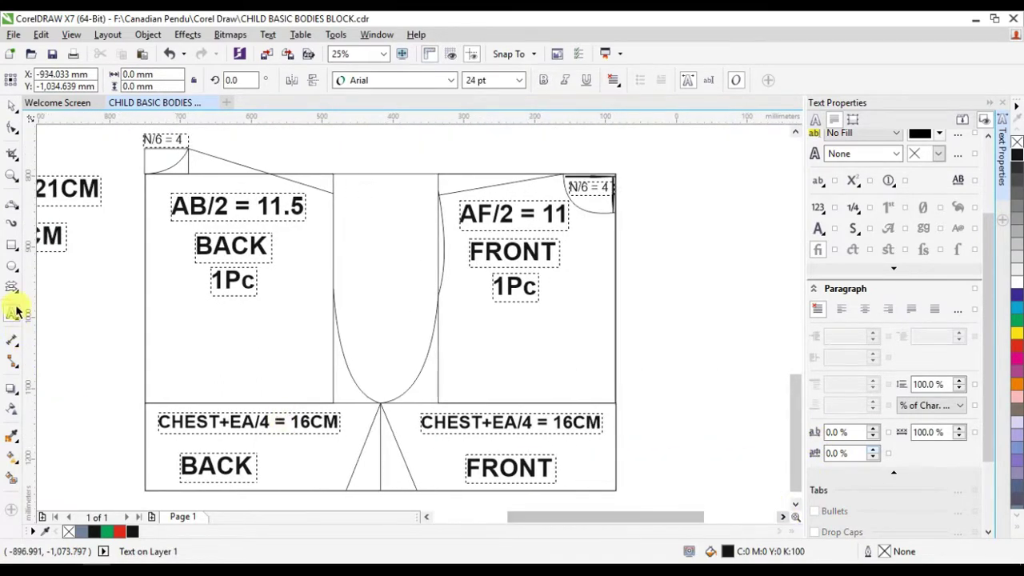
Create a bold 100 pt FOLD label right of the front piece, frame fitted to one line
drag(630, 227, 774, 286)
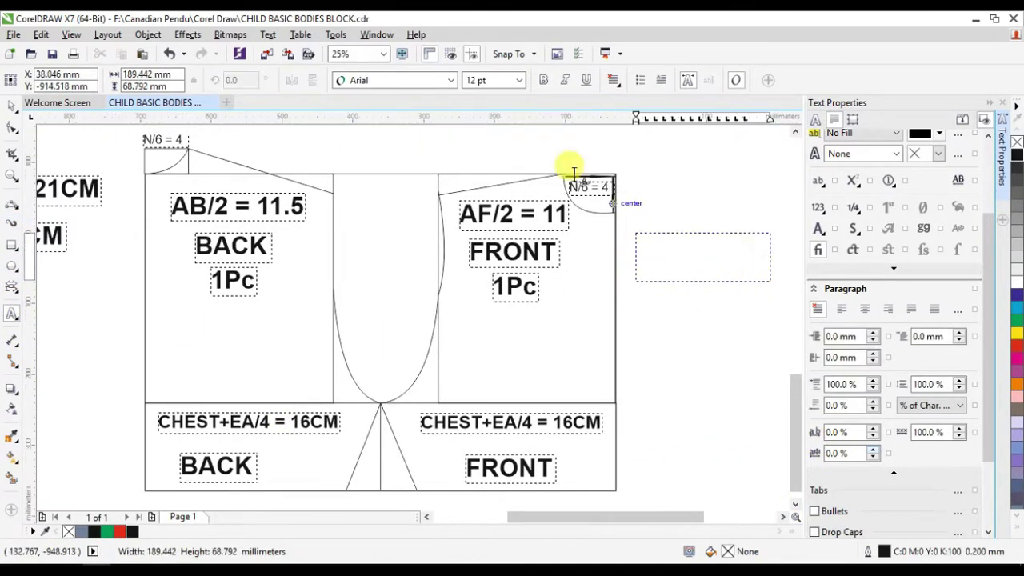
click(519, 80)
click(508, 276)
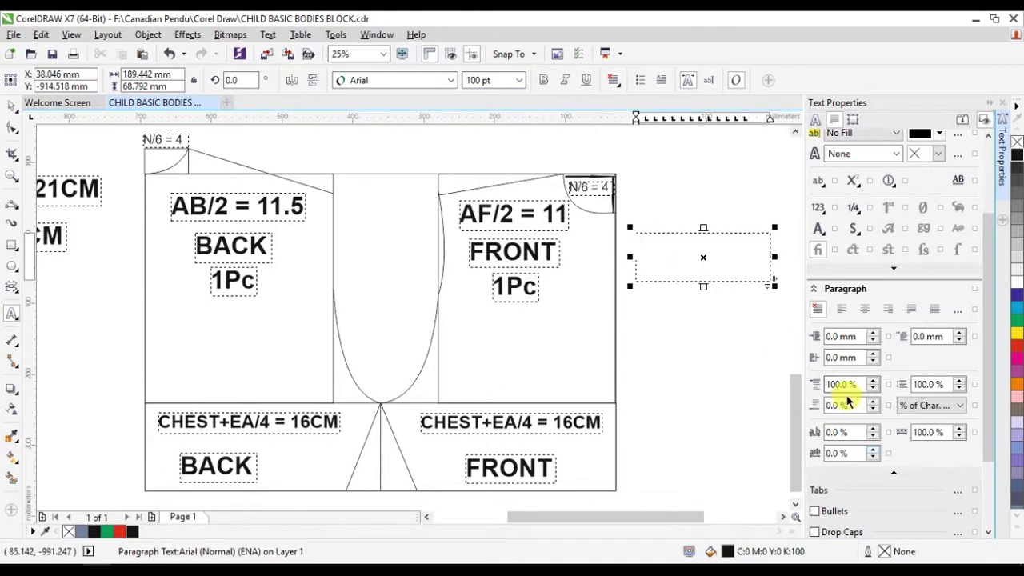
text(FOLD)
drag(706, 244, 626, 244)
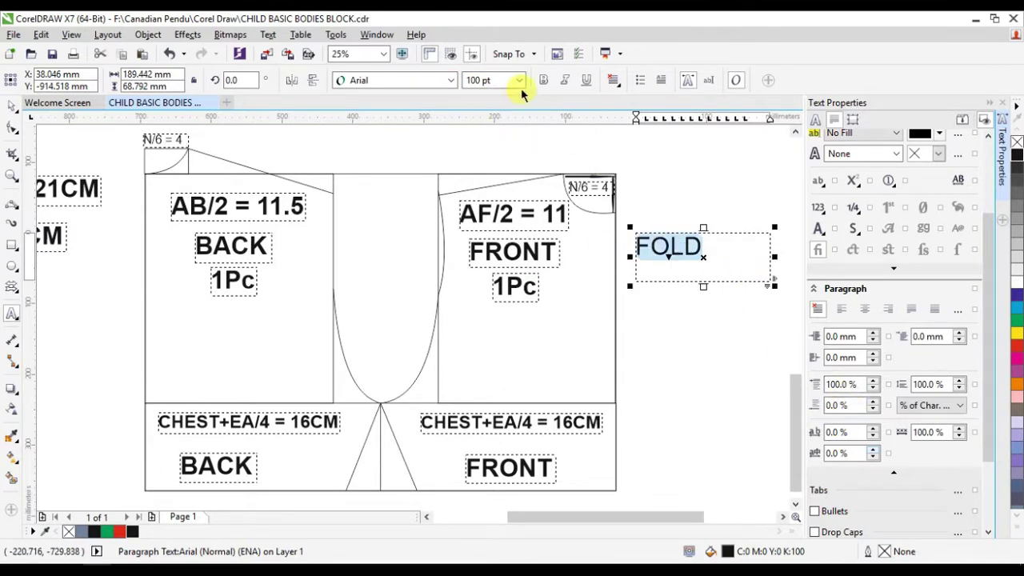
click(543, 80)
drag(686, 274, 679, 267)
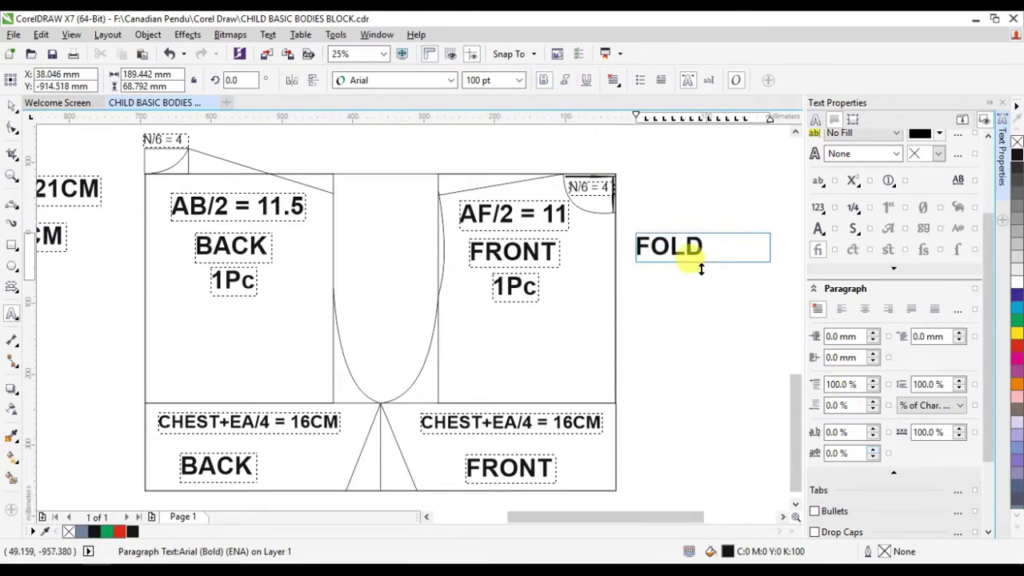
drag(770, 235, 709, 251)
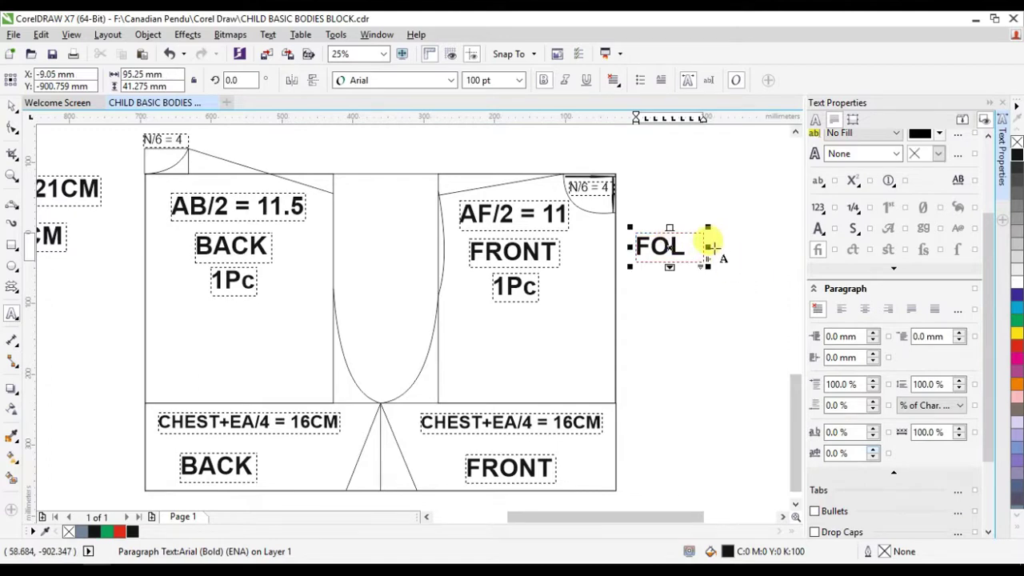
click(712, 244)
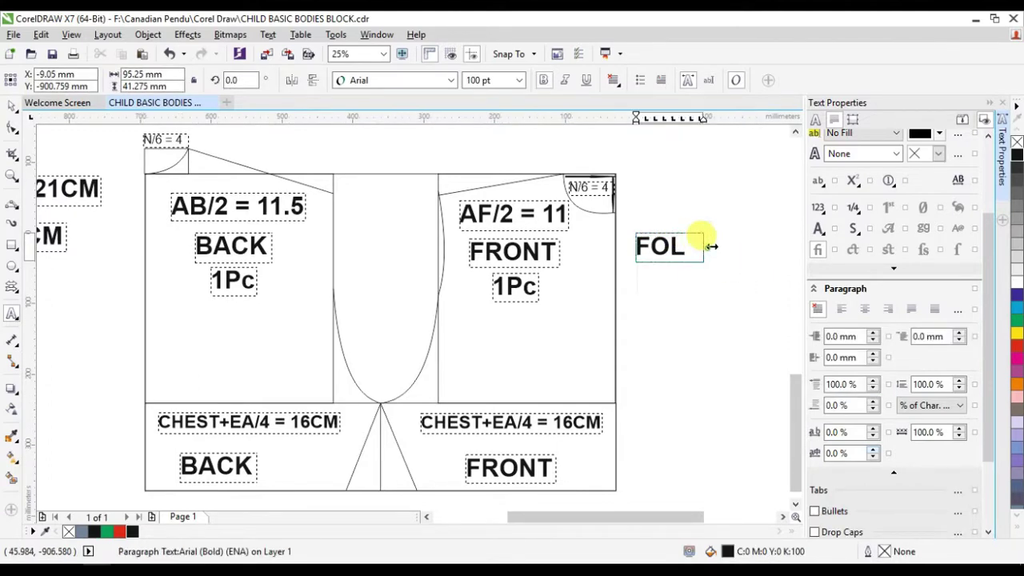
drag(713, 243, 717, 244)
Place FOLD labels in the back and front panels, each just below 1Pc
click(428, 517)
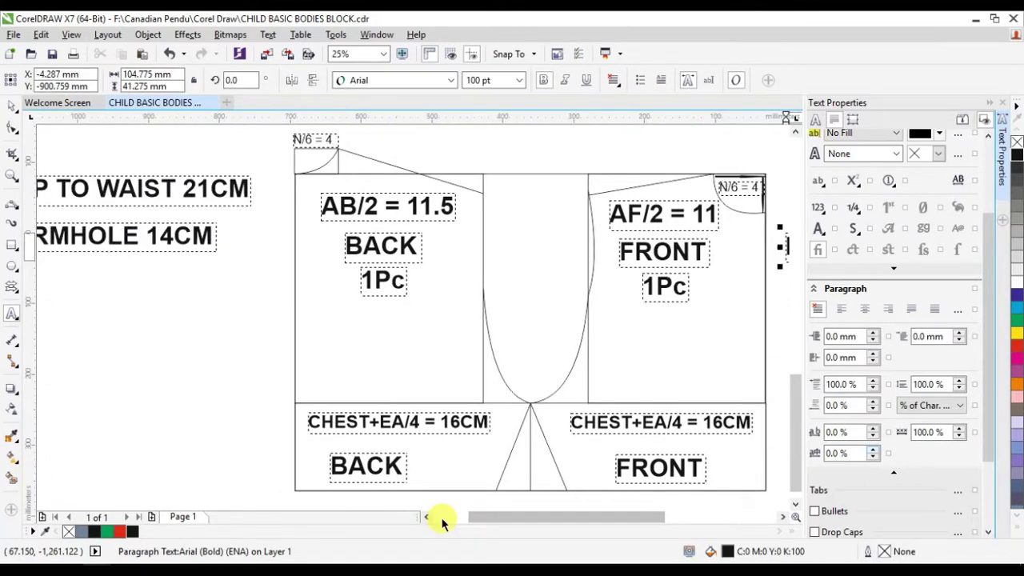
drag(783, 242, 236, 304)
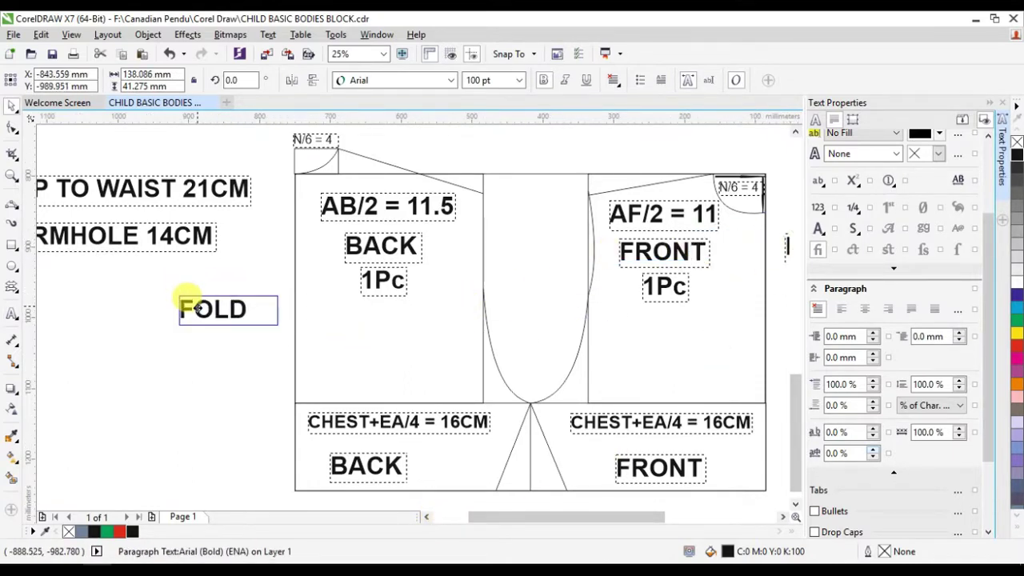
drag(238, 304, 339, 331)
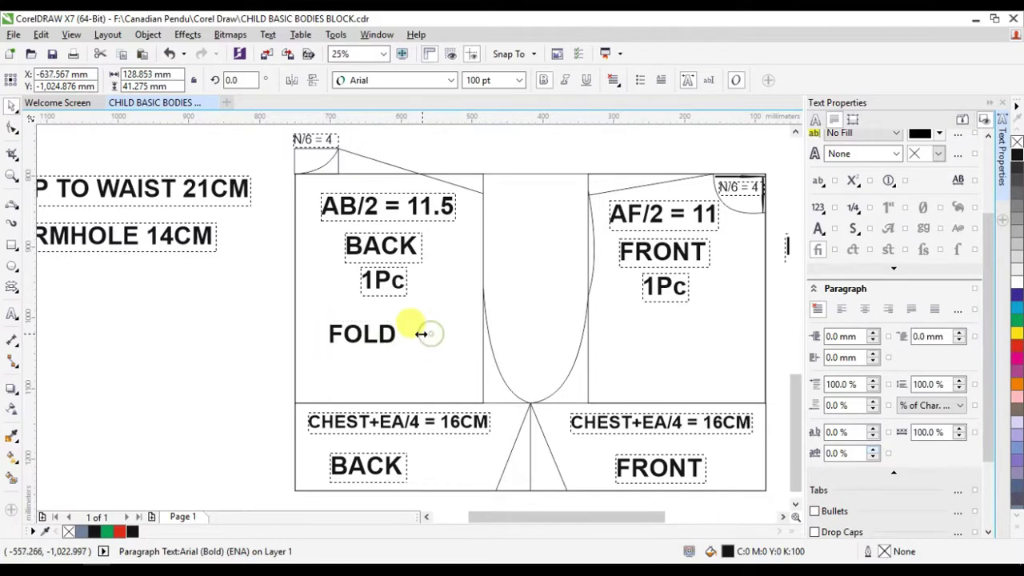
click(785, 251)
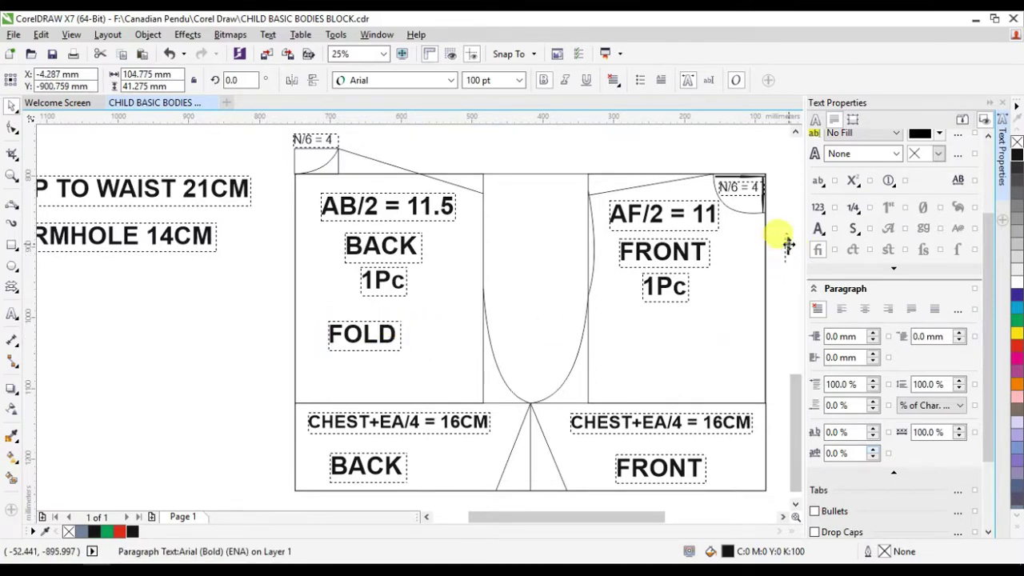
drag(788, 245, 632, 328)
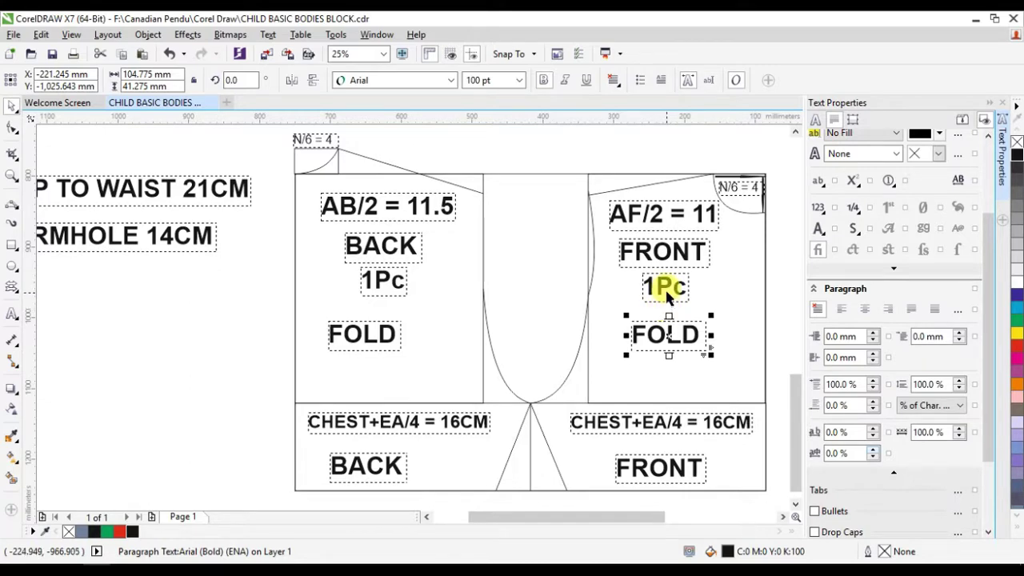
Draw a vertical double-headed arrow shape in the back panel, stretched from below BACK past the chest line
click(12, 285)
click(388, 80)
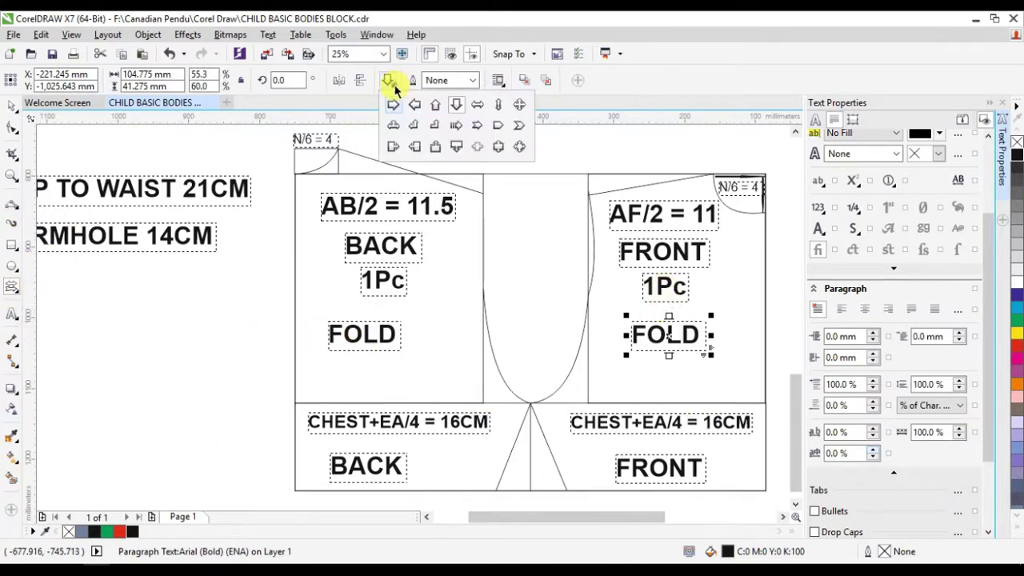
click(496, 107)
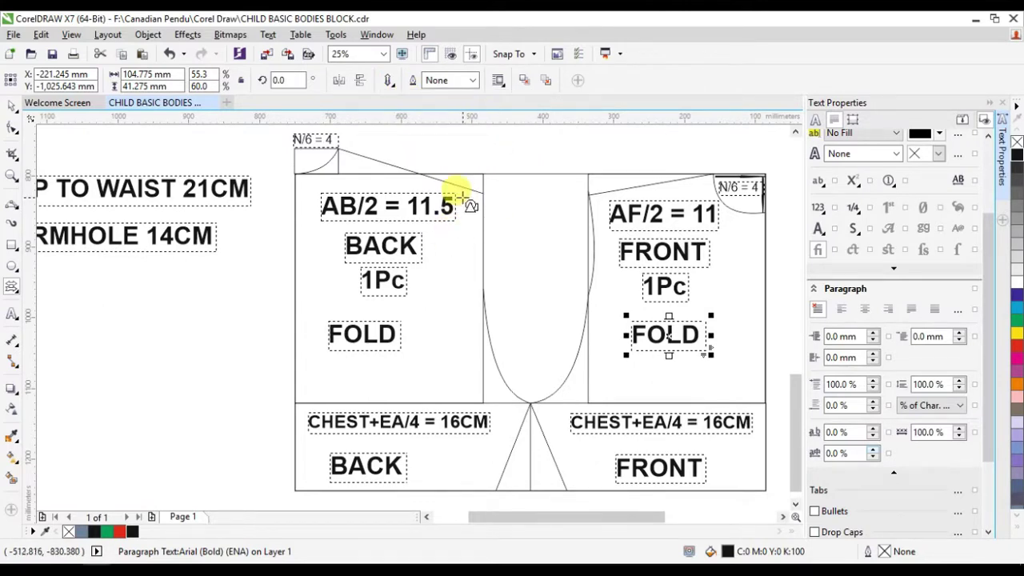
drag(459, 214, 459, 392)
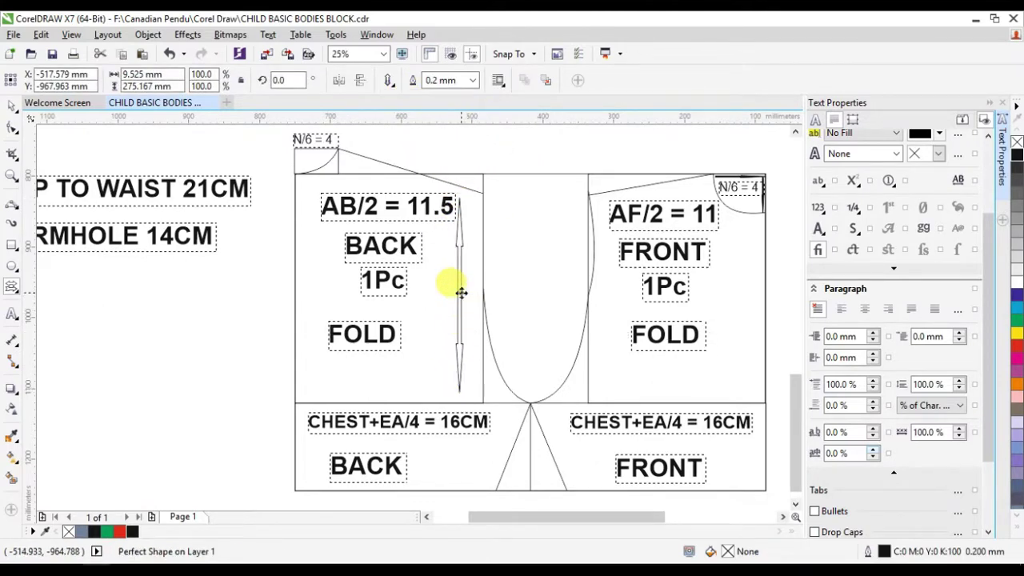
drag(467, 297, 470, 295)
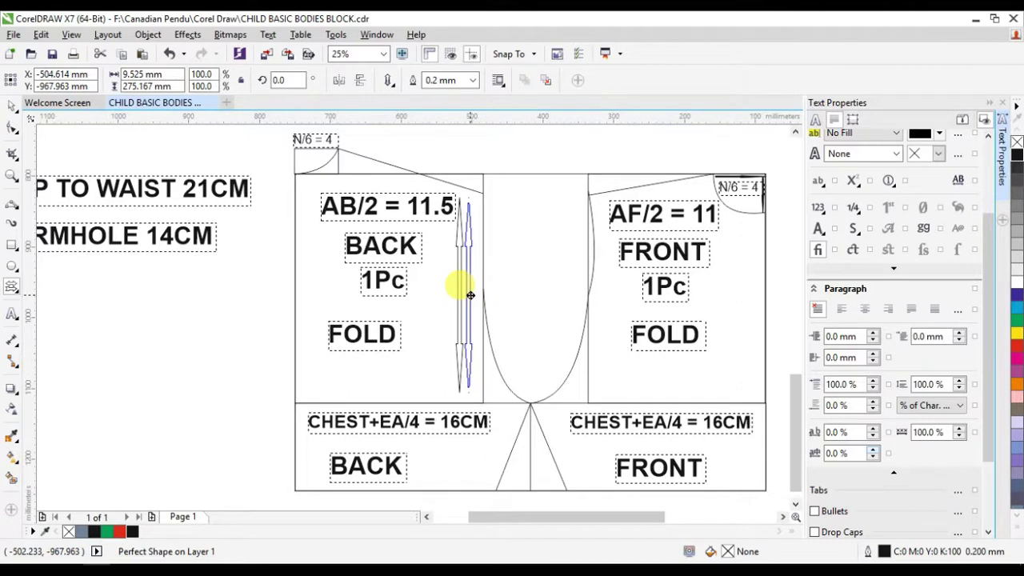
drag(470, 295, 438, 355)
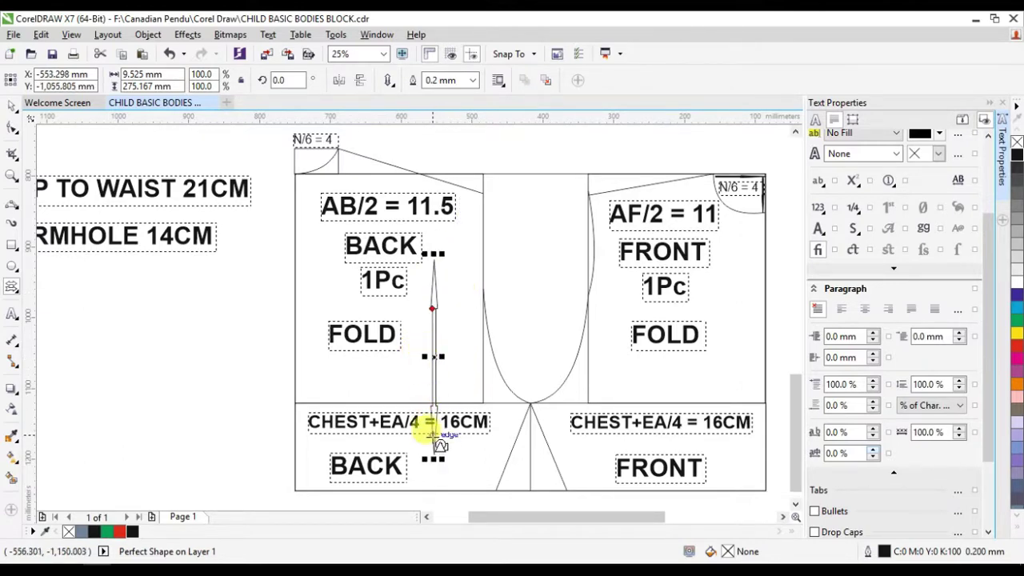
drag(439, 458, 432, 489)
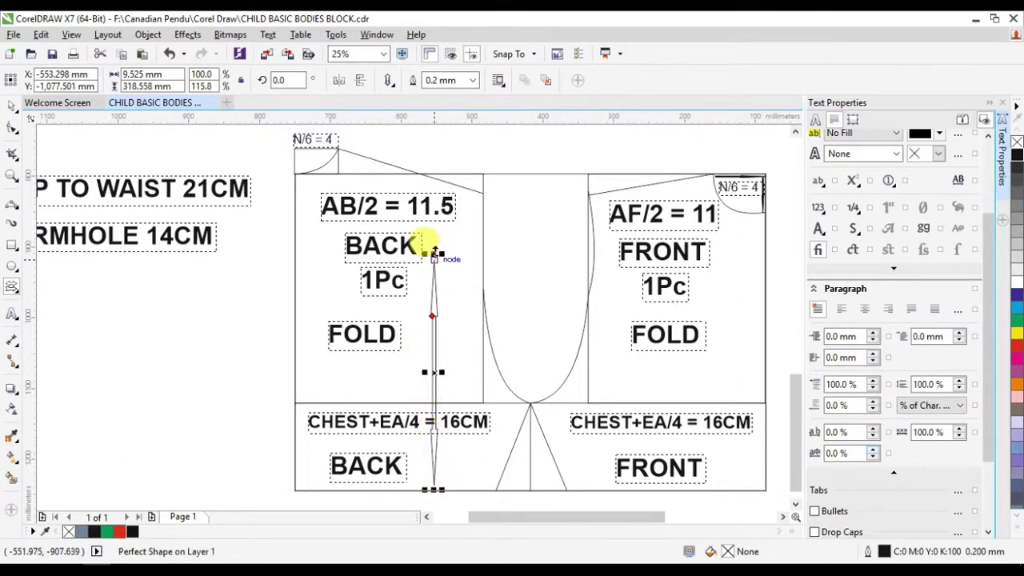
drag(433, 253, 433, 228)
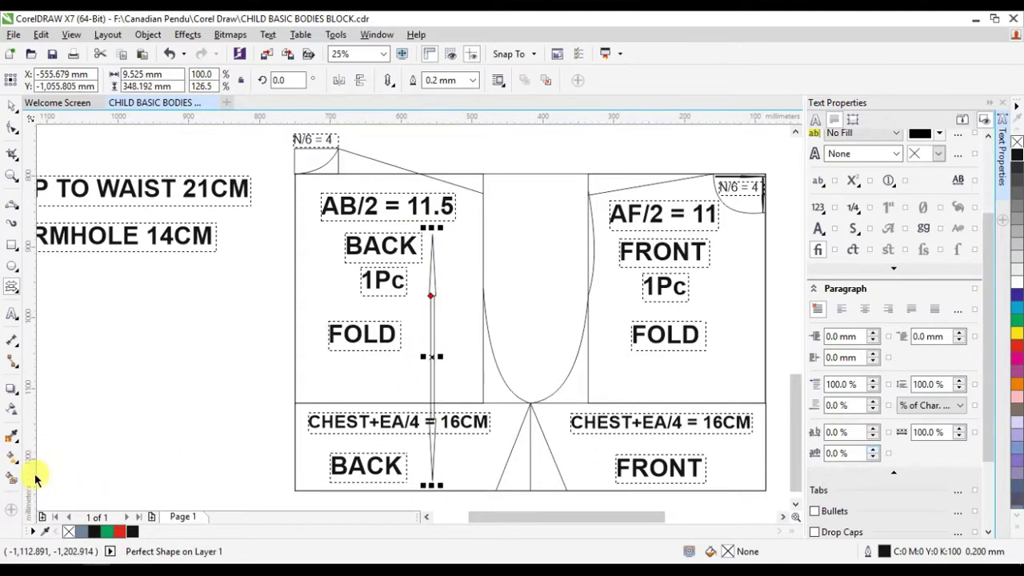
Smart Fill the double arrow solid black, undoing stray fills of its lower section
click(12, 478)
click(431, 336)
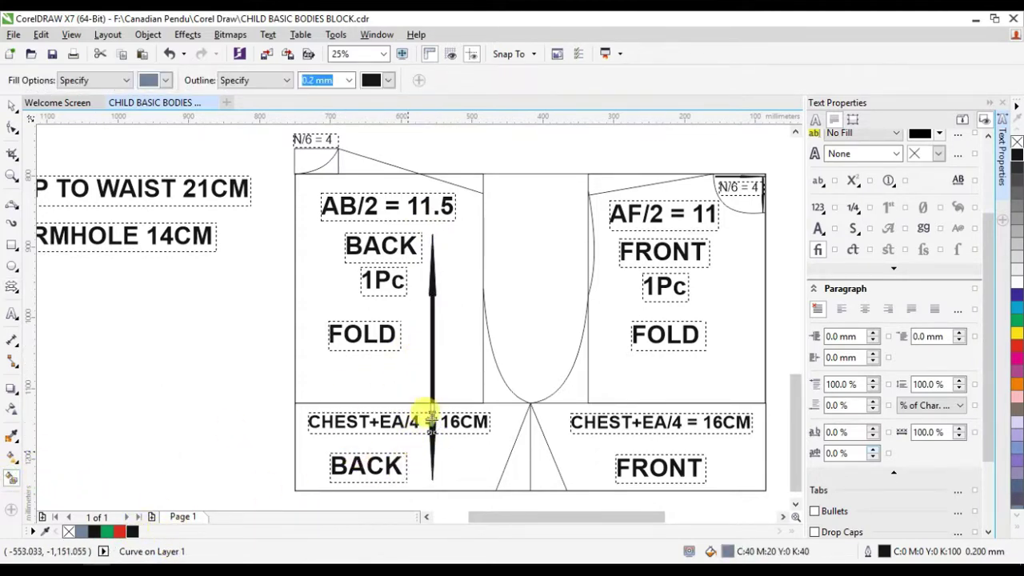
click(361, 470)
key(shift+Page_Down)
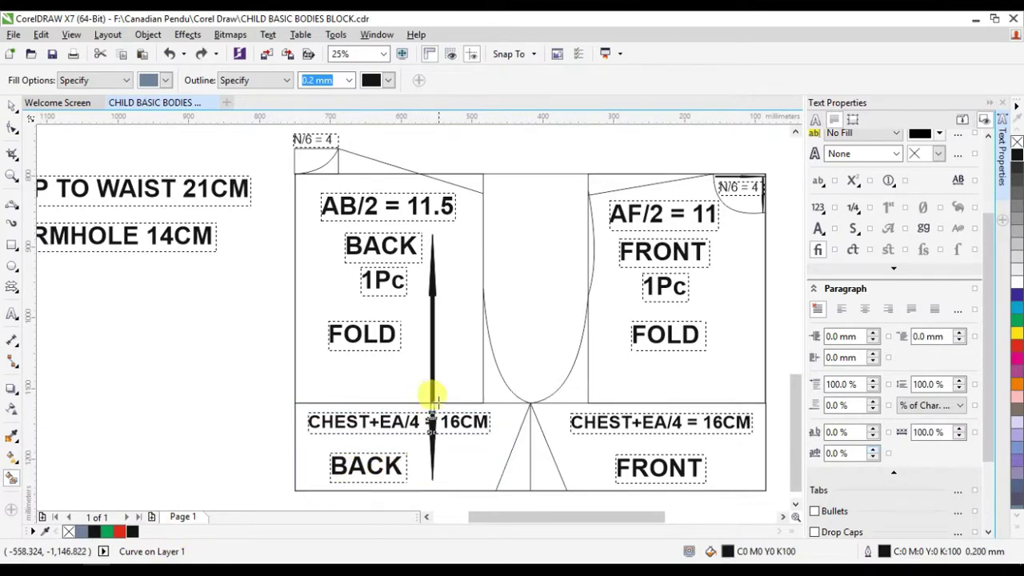
scroll(431, 394, up, 2)
click(299, 482)
key(ctrl+z)
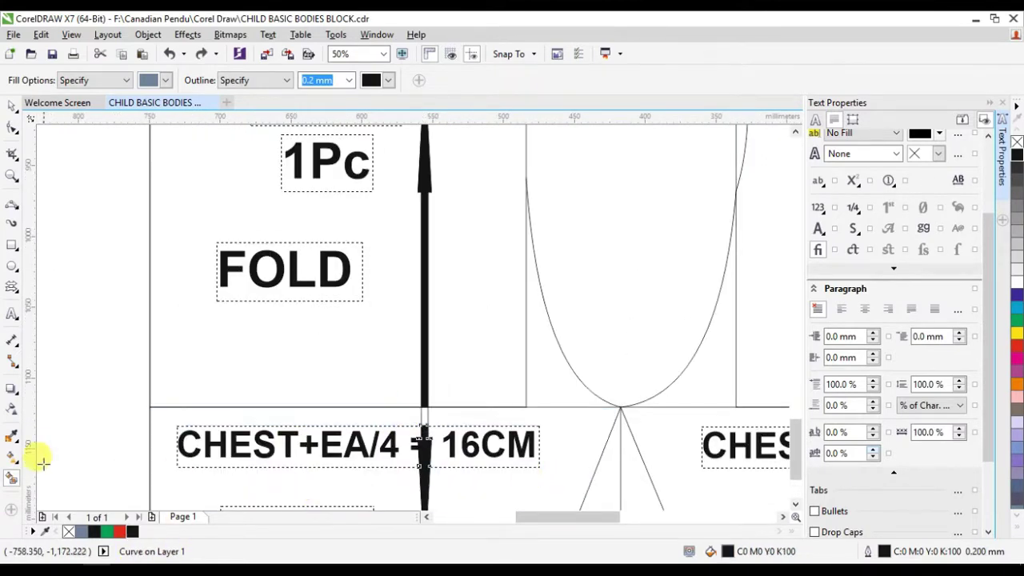
Retry filling the arrow tip and upper part, undoing and deleting the unwanted grey-blue fills
click(418, 413)
key(ctrl+z)
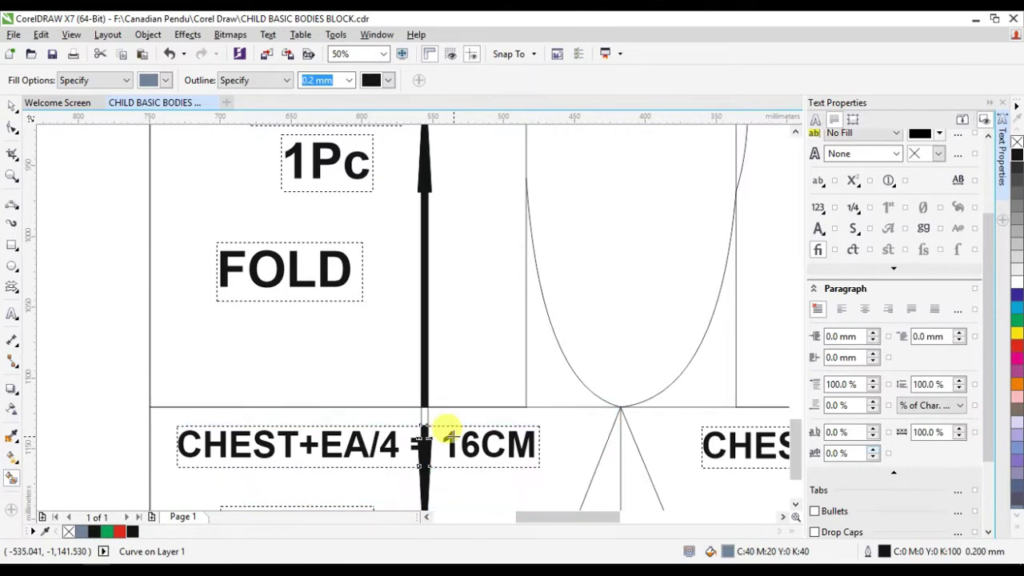
scroll(446, 424, up, 1)
click(432, 400)
key(shift+Page_Down)
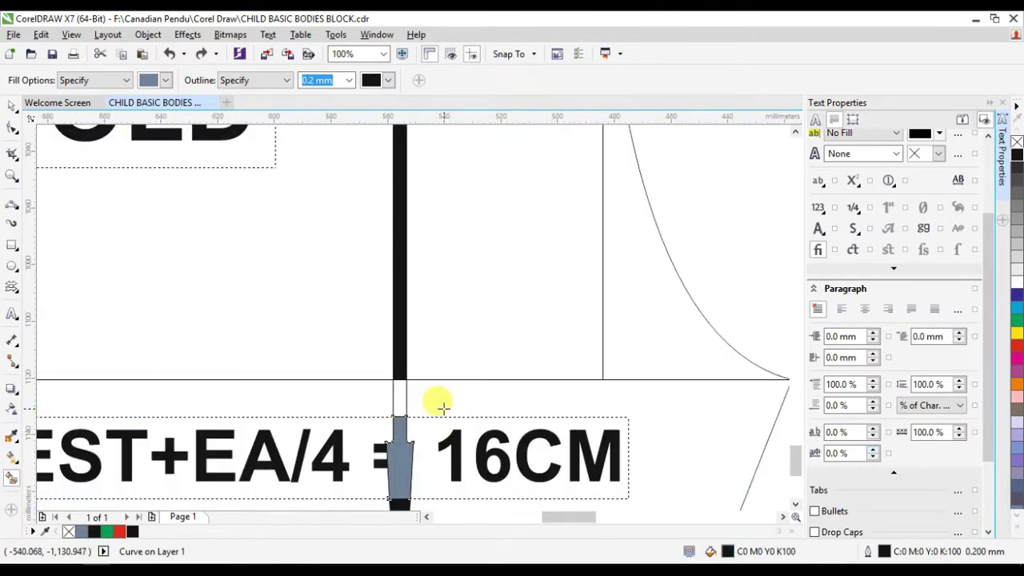
key(Delete)
scroll(521, 405, down, 1)
click(470, 343)
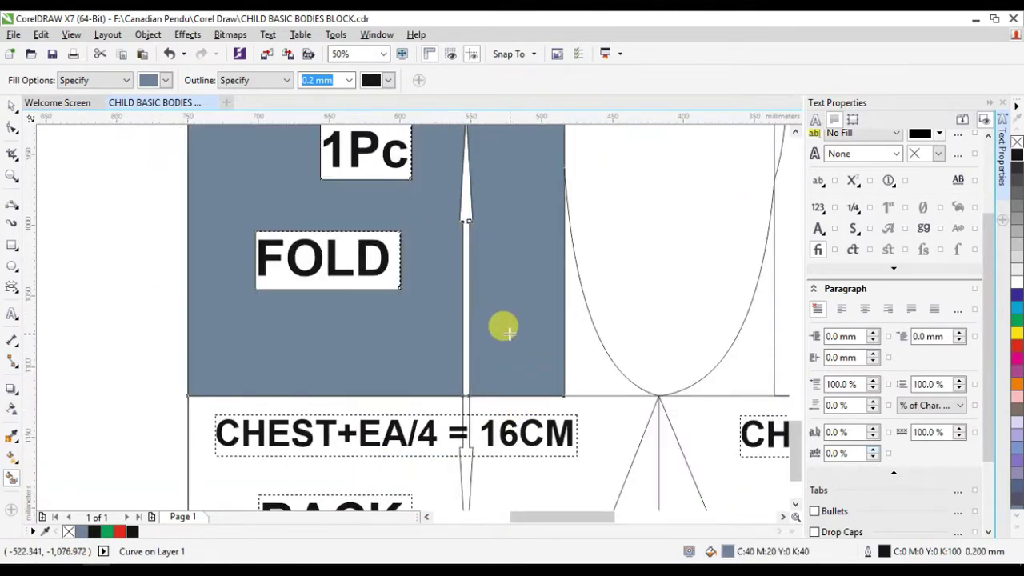
key(ctrl+z)
key(space)
Move the arrow outside the block, fill it black, and move it back into the back panel
drag(462, 331, 112, 335)
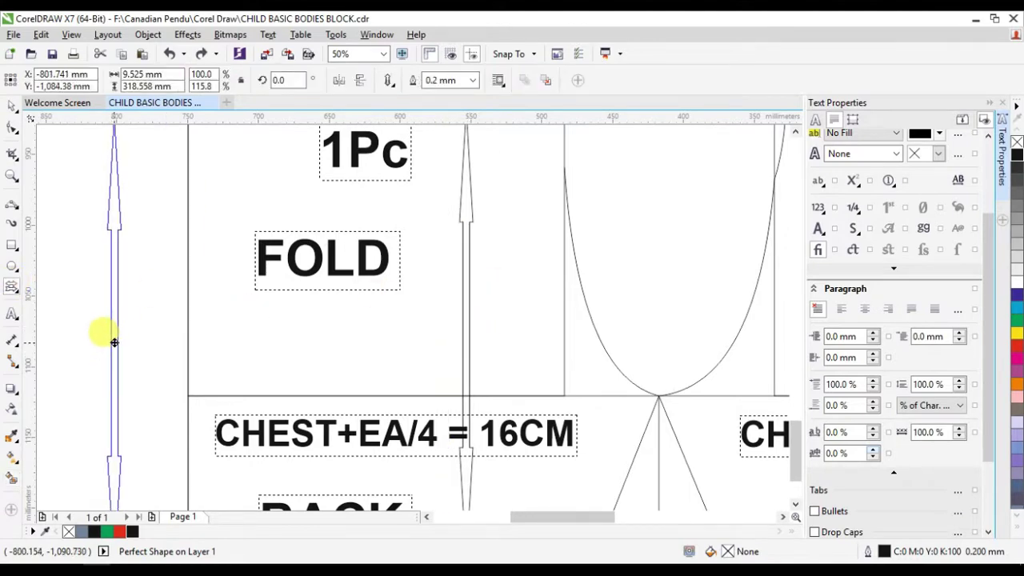
key(space)
click(112, 471)
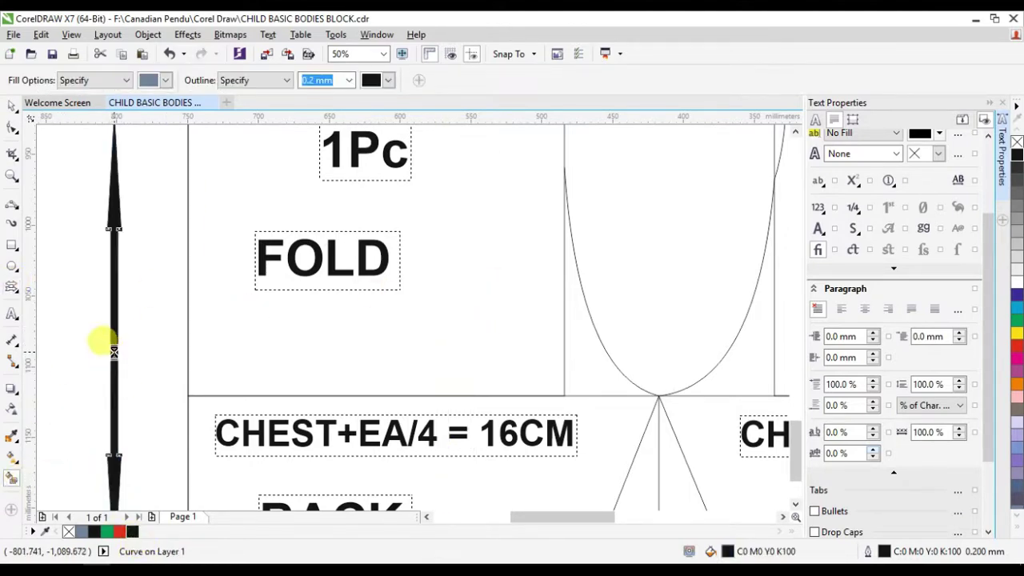
click(11, 285)
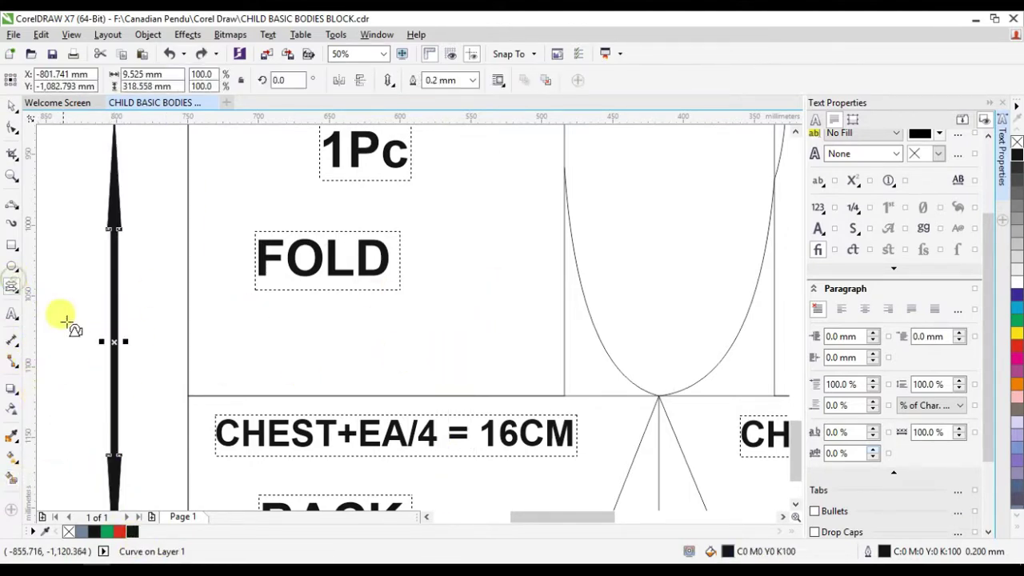
drag(112, 344, 468, 344)
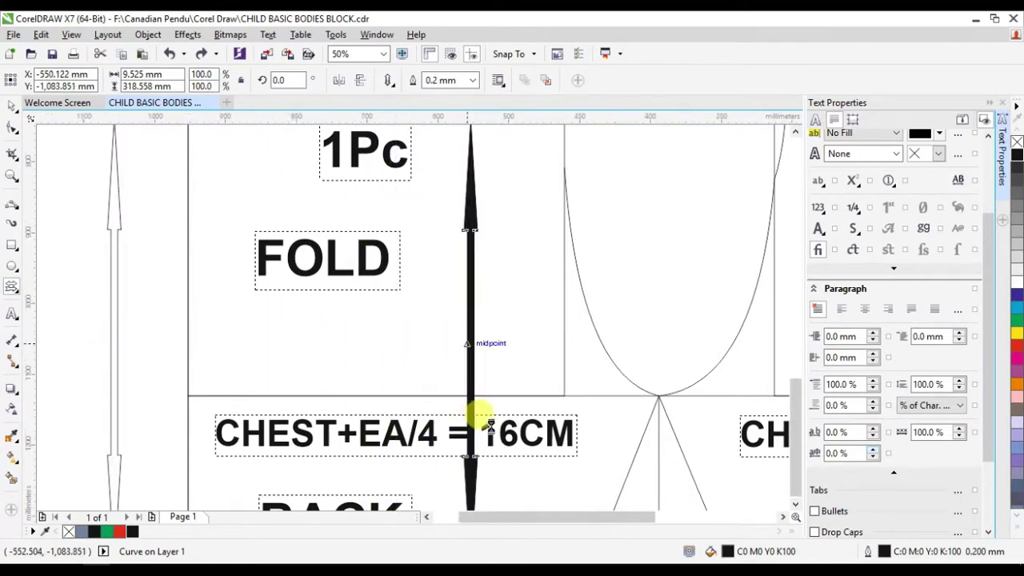
scroll(469, 344, down, 3)
scroll(503, 339, up, 2)
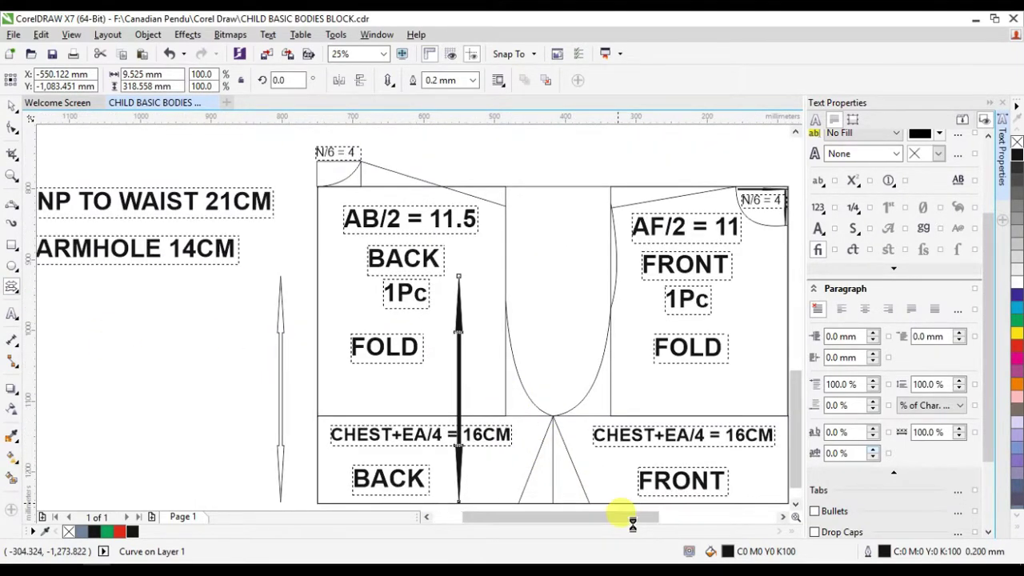
Reposition and shorten the thin outline arrow along the back panel's left edge
click(280, 432)
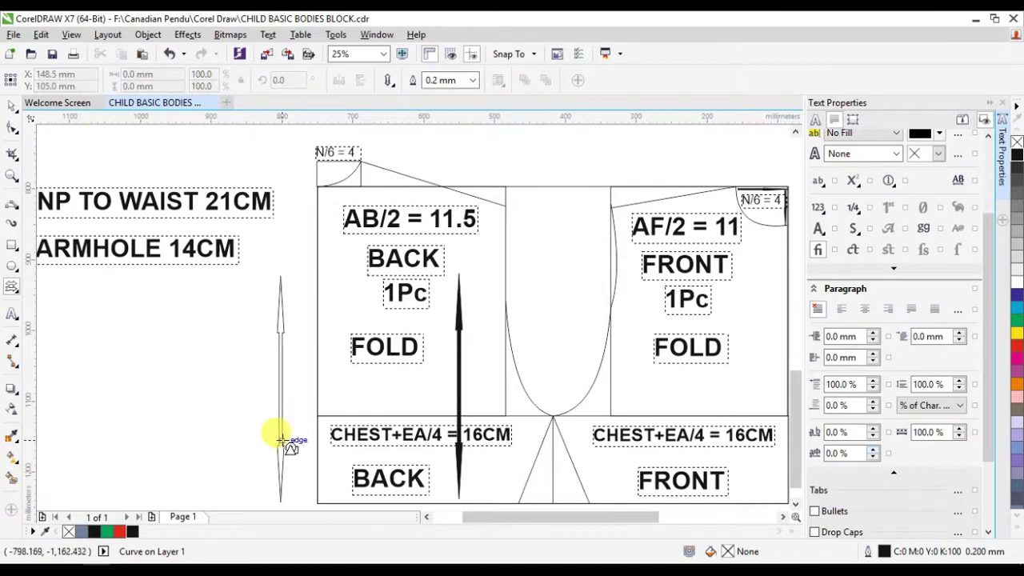
drag(281, 444, 464, 436)
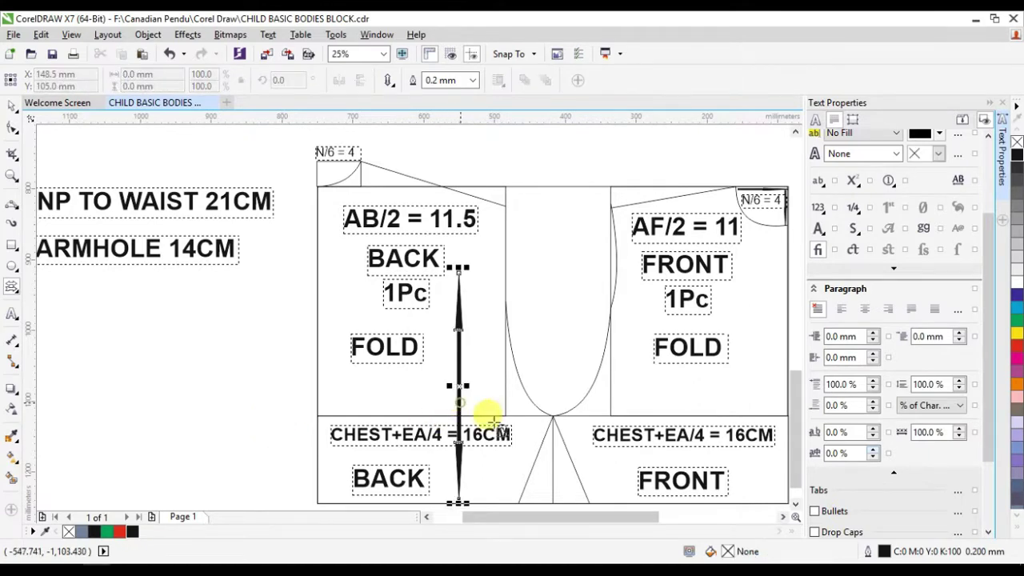
drag(474, 334, 647, 363)
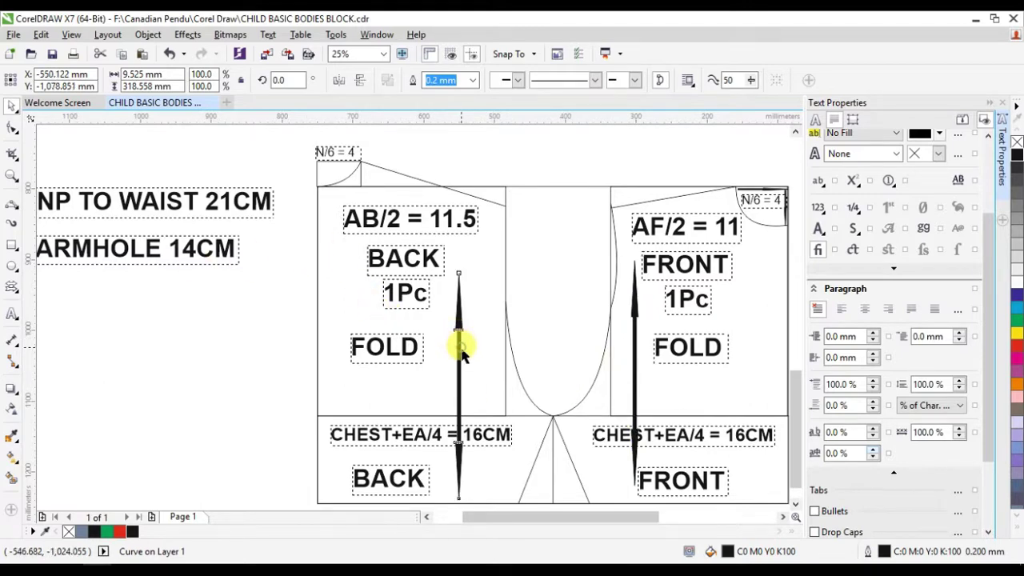
mouse_move(459, 364)
mouse_down()
mouse_move(336, 350)
mouse_move(336, 309)
mouse_up()
drag(336, 414, 337, 377)
drag(335, 293, 336, 316)
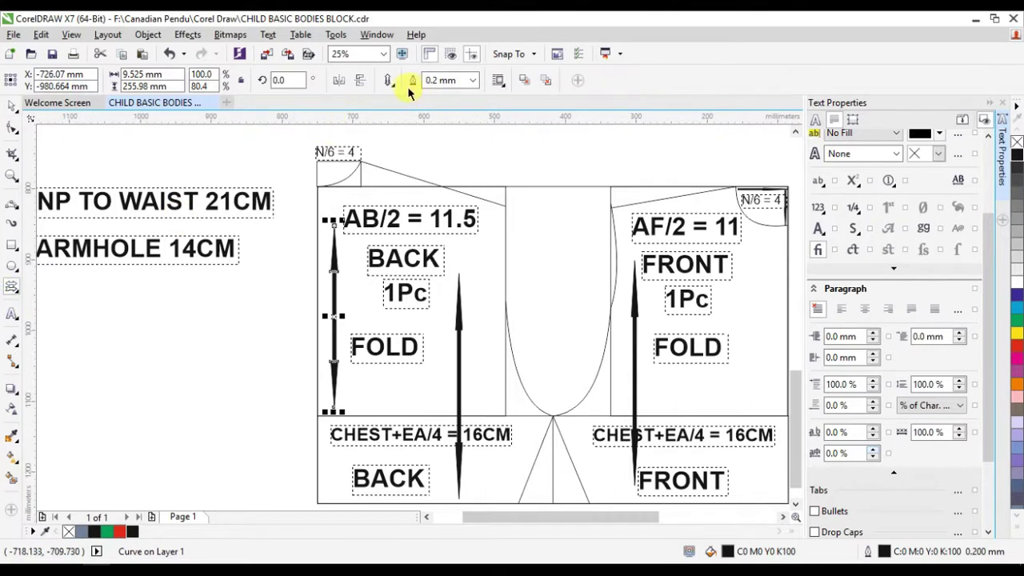
Give the thin arrow arrowheads at both ends and fill the small area at its top
click(392, 84)
click(400, 104)
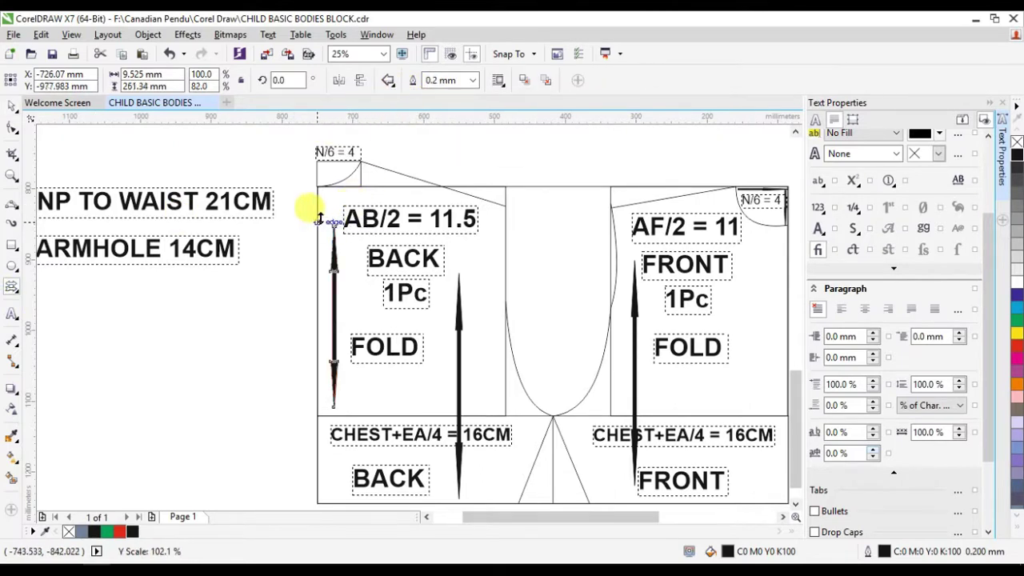
click(327, 222)
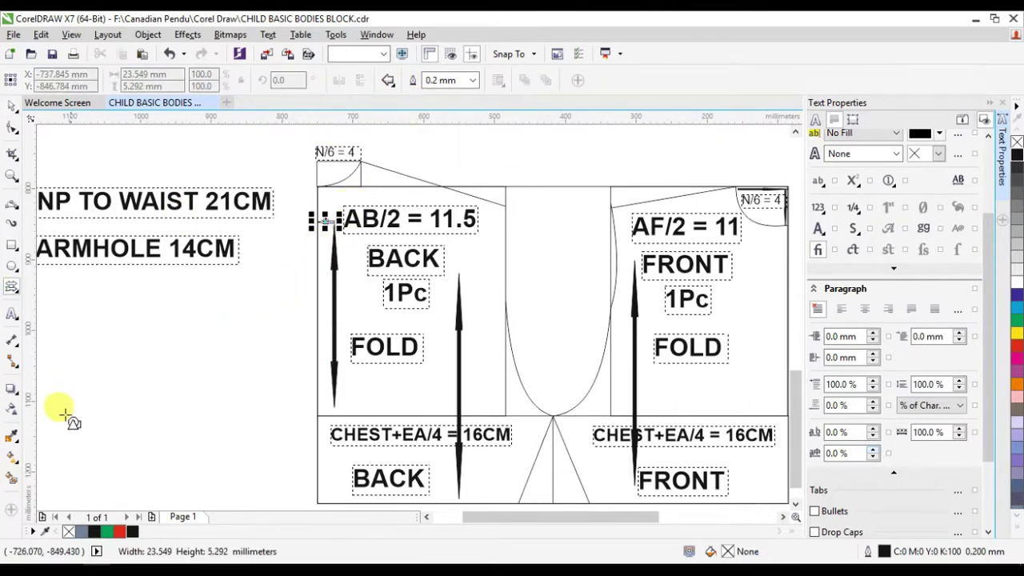
click(11, 477)
click(324, 220)
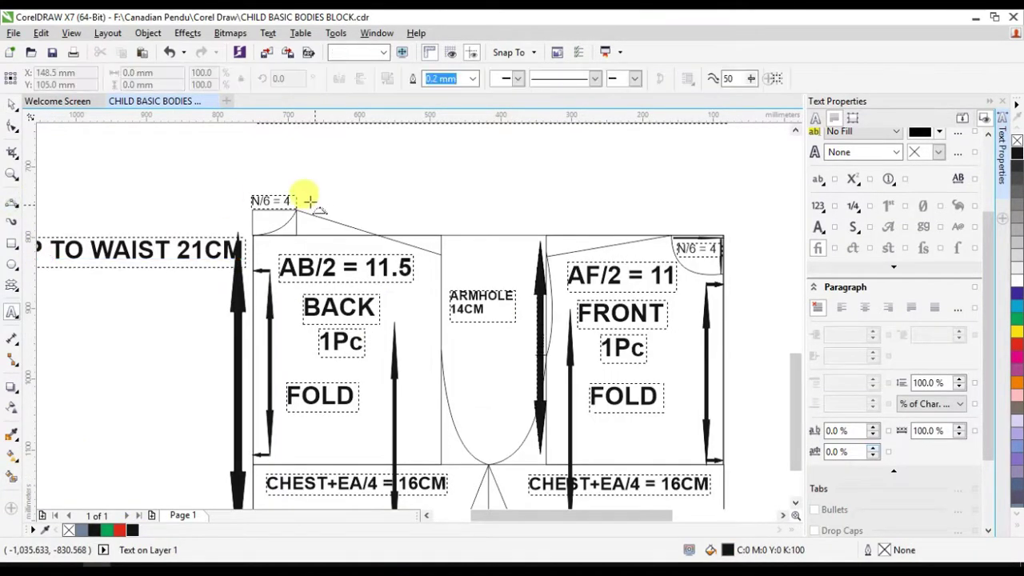
Draw the back shoulder line from the N/6 corner to the armhole and fill its sliver green
scroll(309, 199, up, 2)
drag(287, 206, 282, 202)
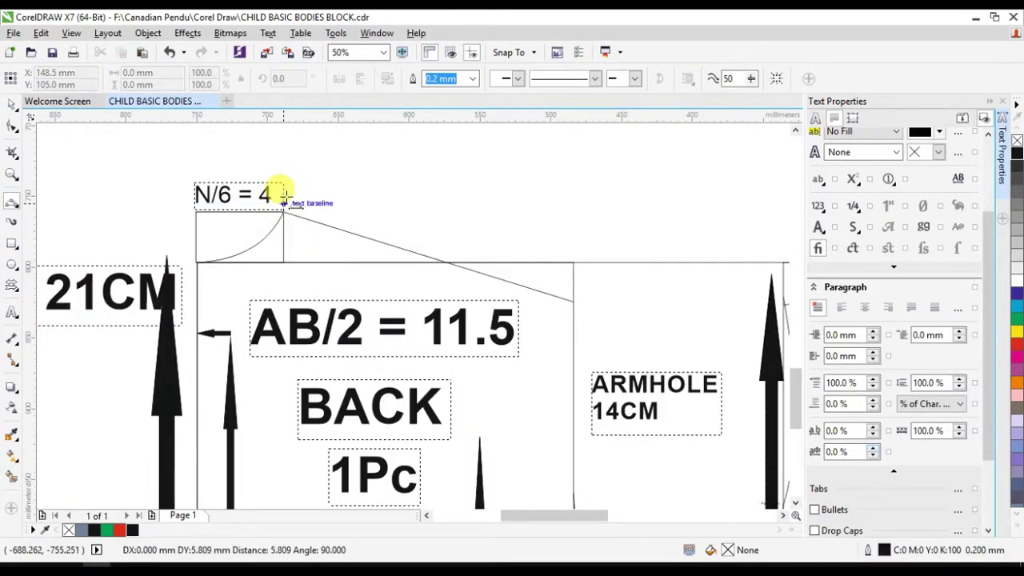
drag(284, 196, 572, 288)
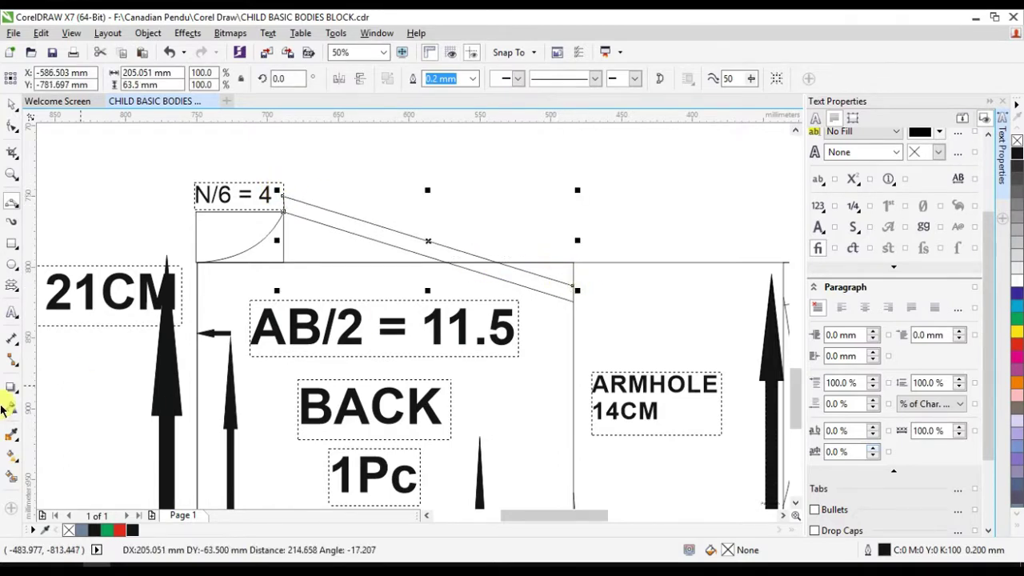
click(11, 476)
click(395, 235)
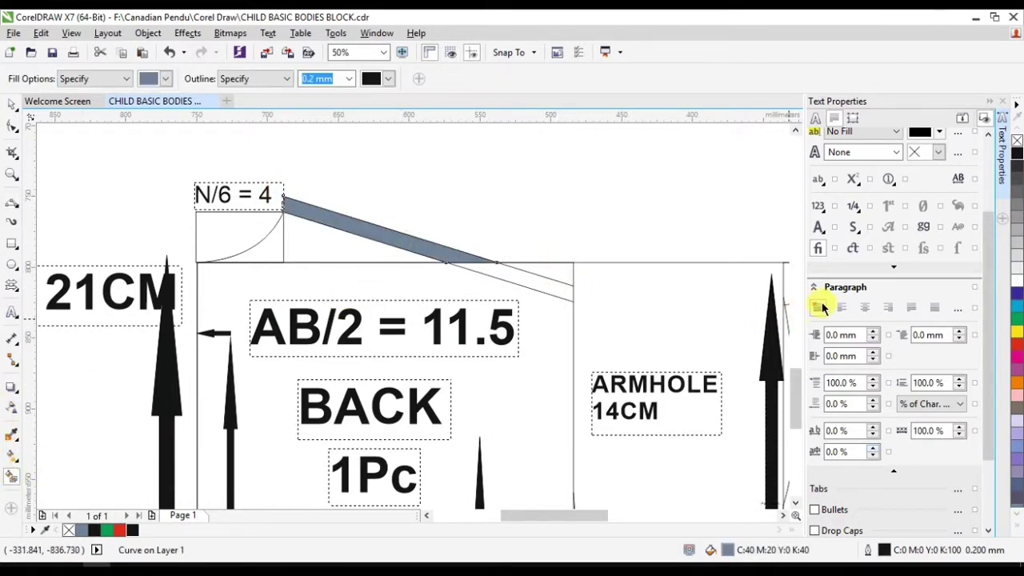
click(1011, 323)
click(511, 275)
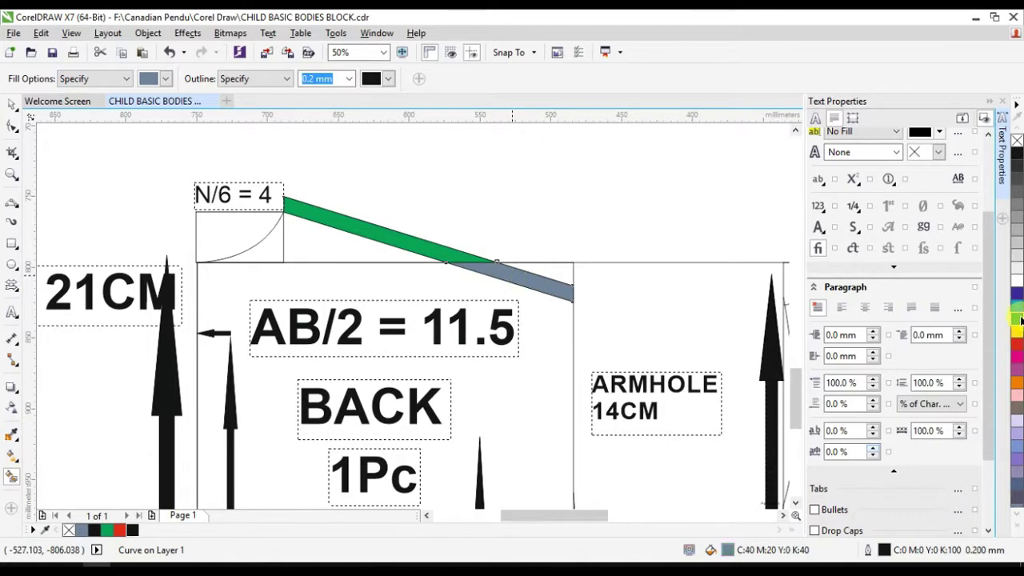
Draw the front shoulder line from the neck corner to the armhole, after undoing a stray fill
click(779, 515)
click(366, 303)
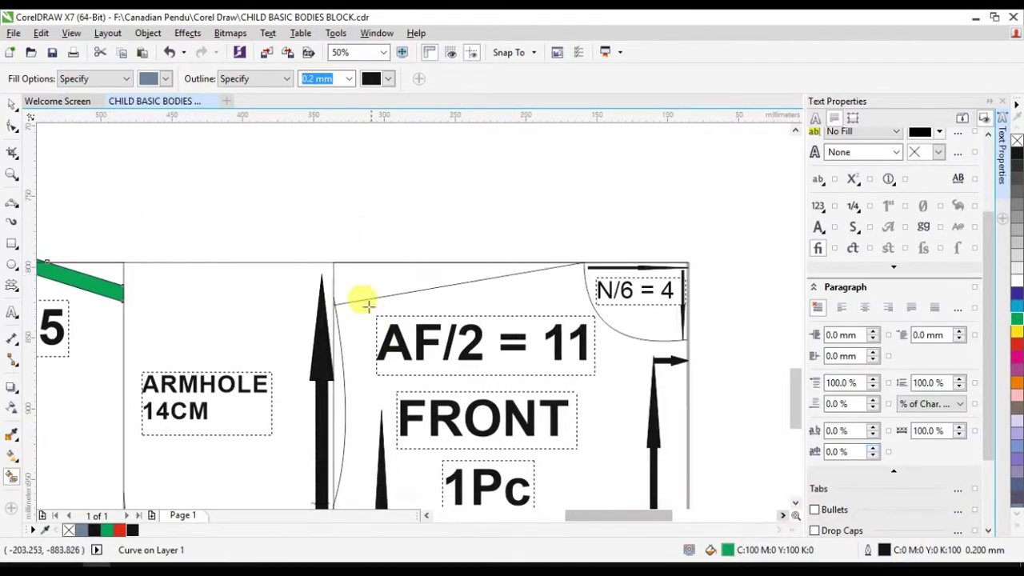
click(587, 248)
key(ctrl+z)
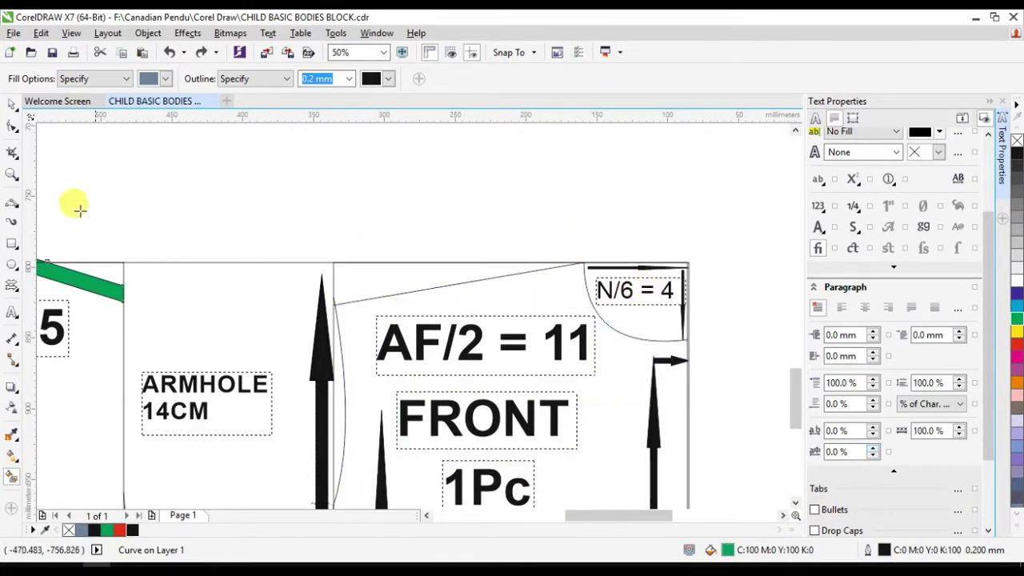
key(F5)
click(583, 260)
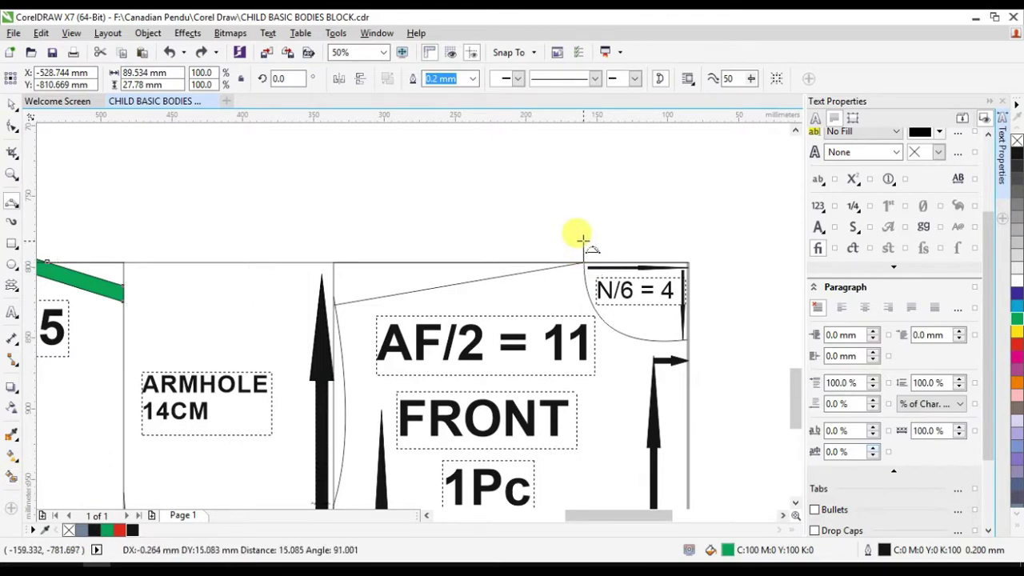
click(582, 240)
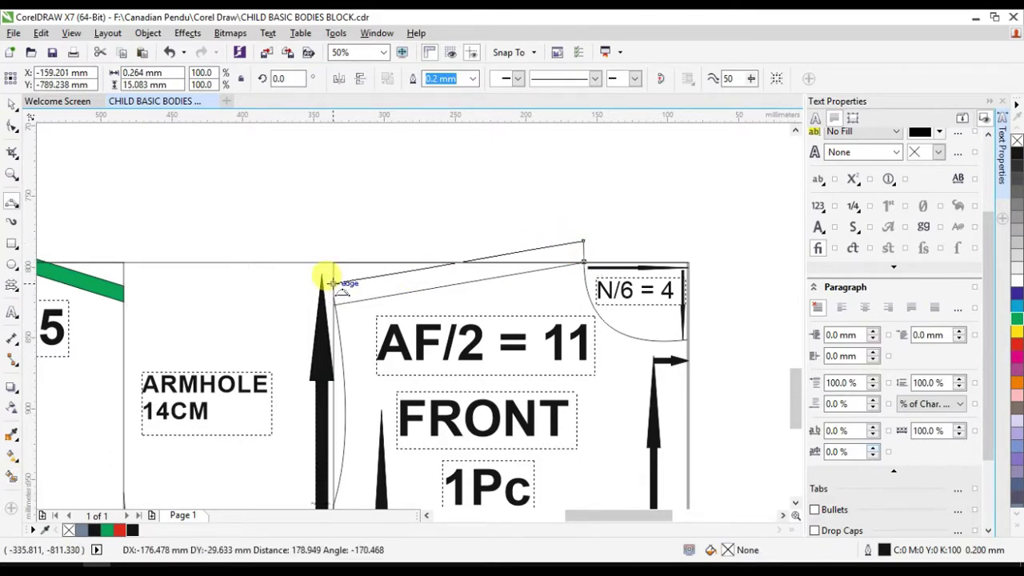
double_click(332, 282)
Fill the front shoulder sliver and the wedge above it green
click(12, 478)
click(427, 272)
click(1016, 318)
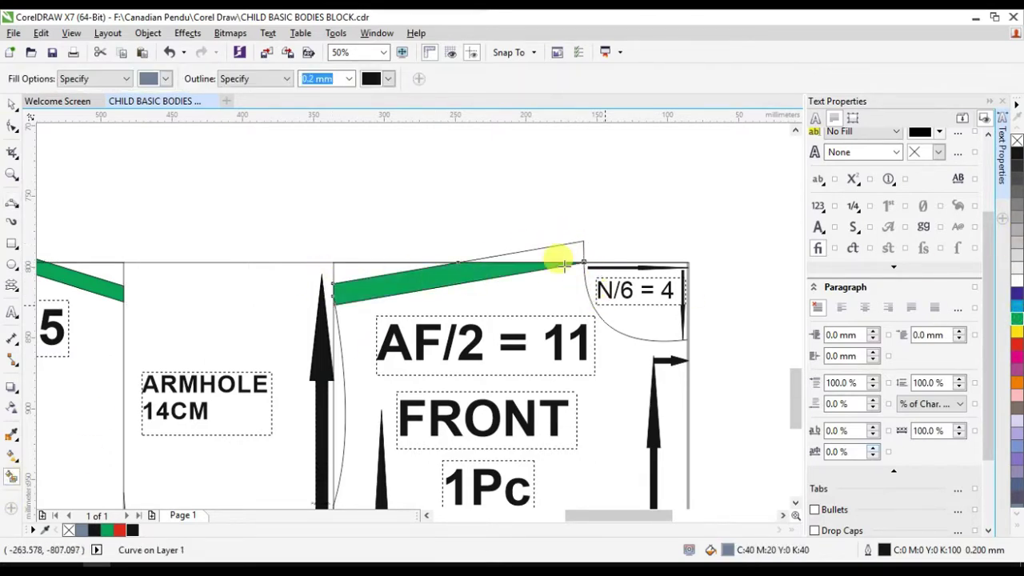
click(560, 254)
click(1016, 318)
Draw the two dart legs from the chest line's centre down to the bottom edge
scroll(620, 332, down, 1)
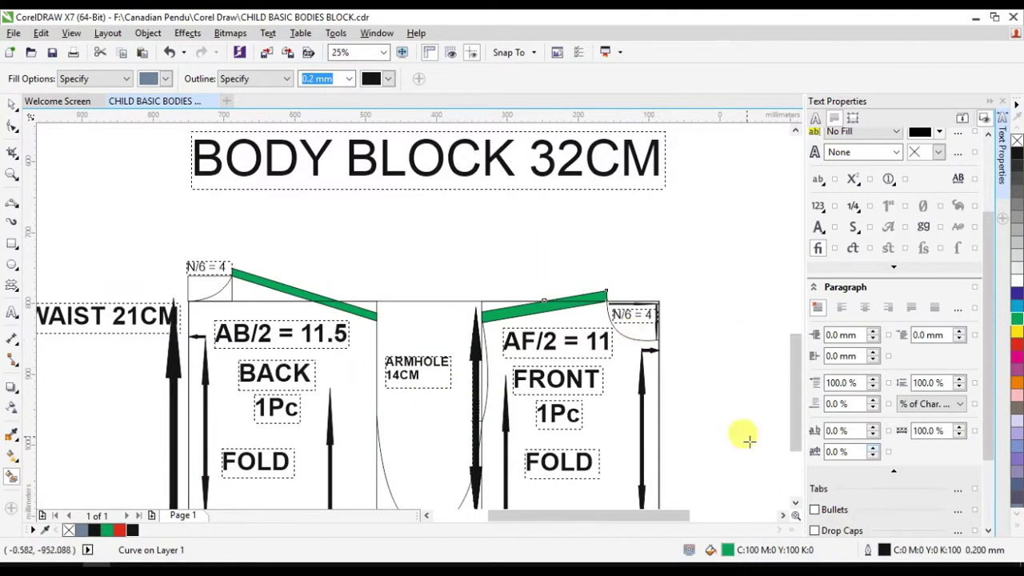
drag(794, 444, 794, 492)
click(12, 202)
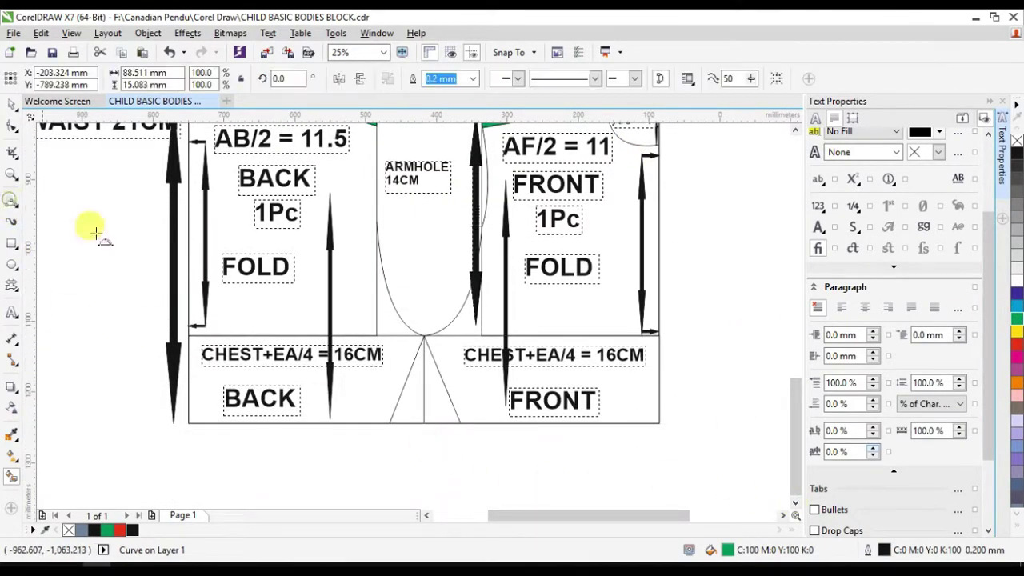
click(424, 388)
click(414, 422)
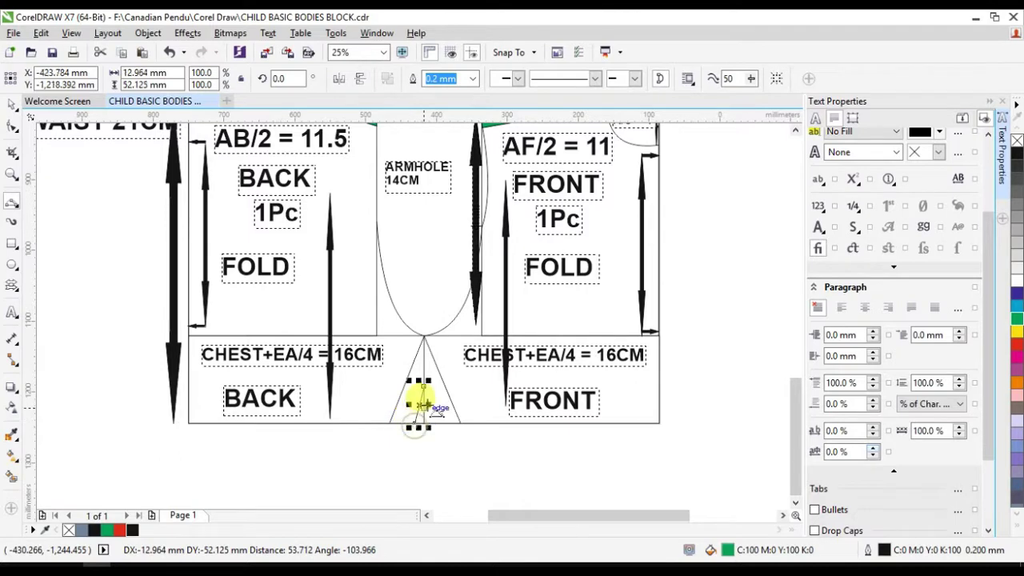
click(423, 388)
click(434, 422)
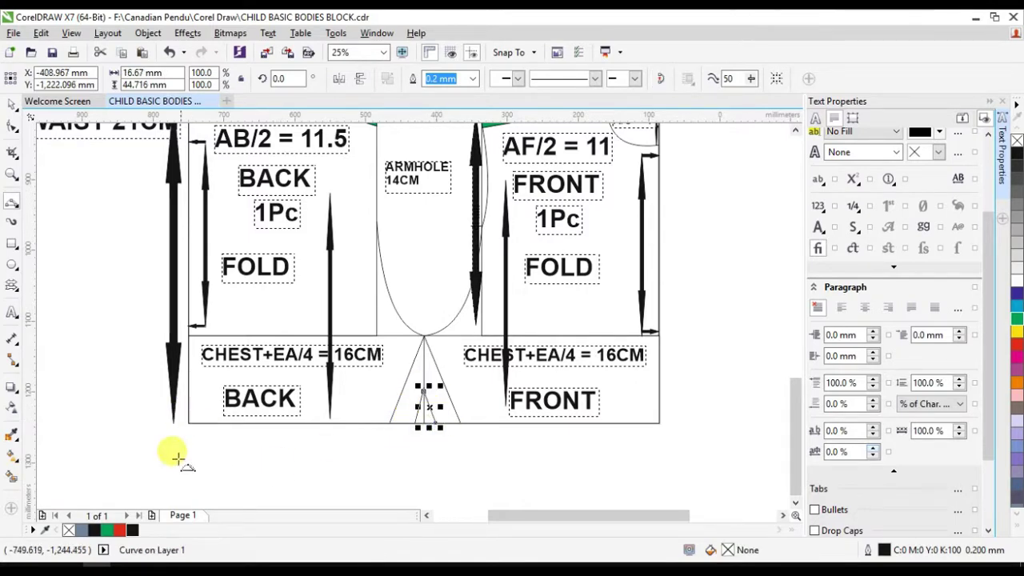
Outline the back and front waistband strips below the block's hem
click(187, 420)
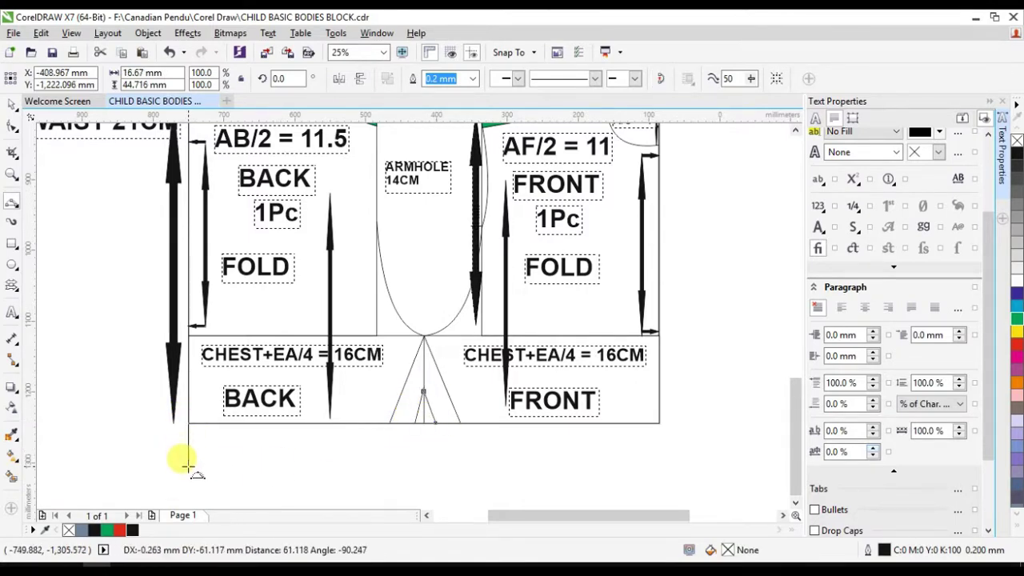
click(188, 470)
click(189, 467)
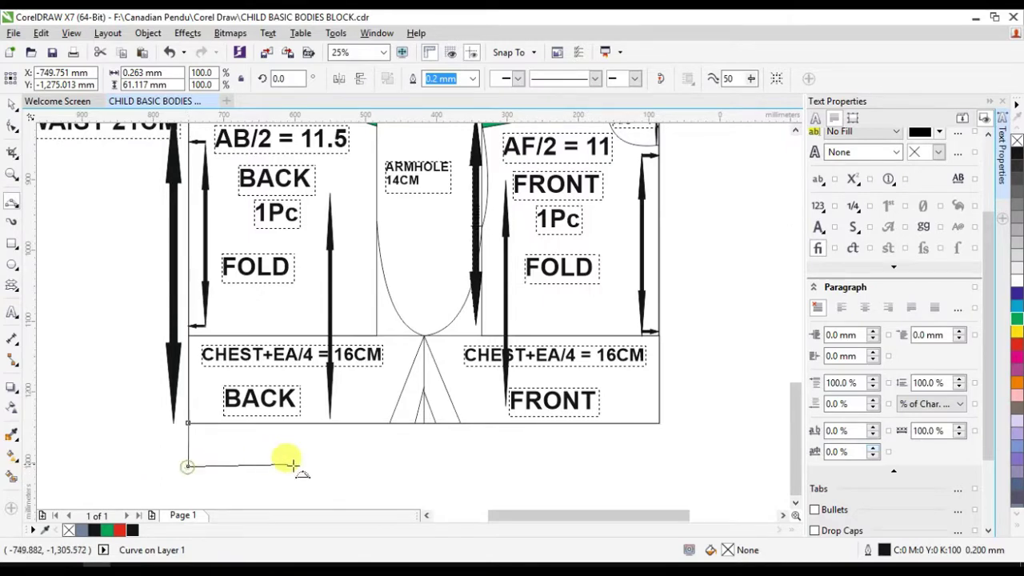
click(409, 465)
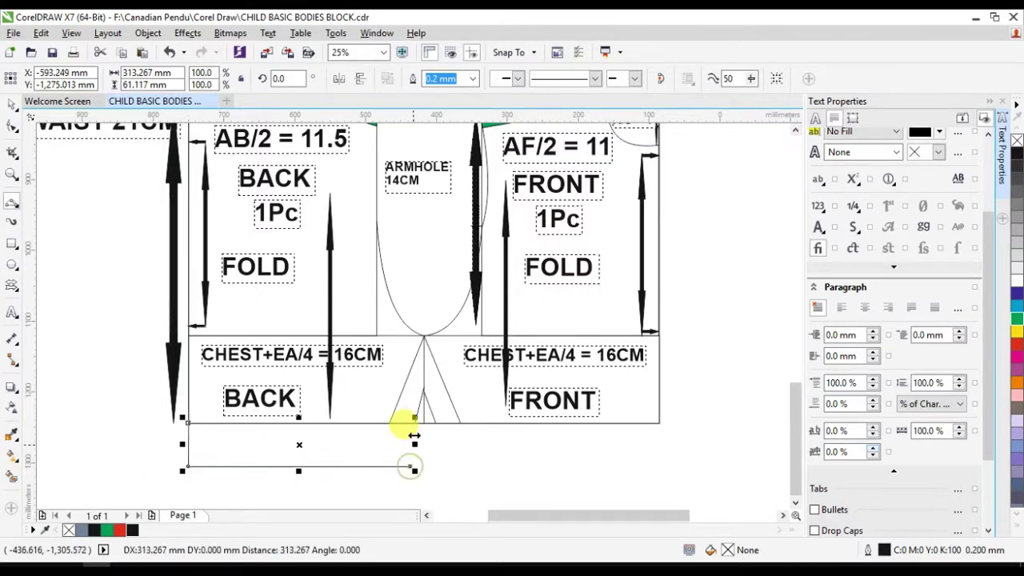
click(411, 423)
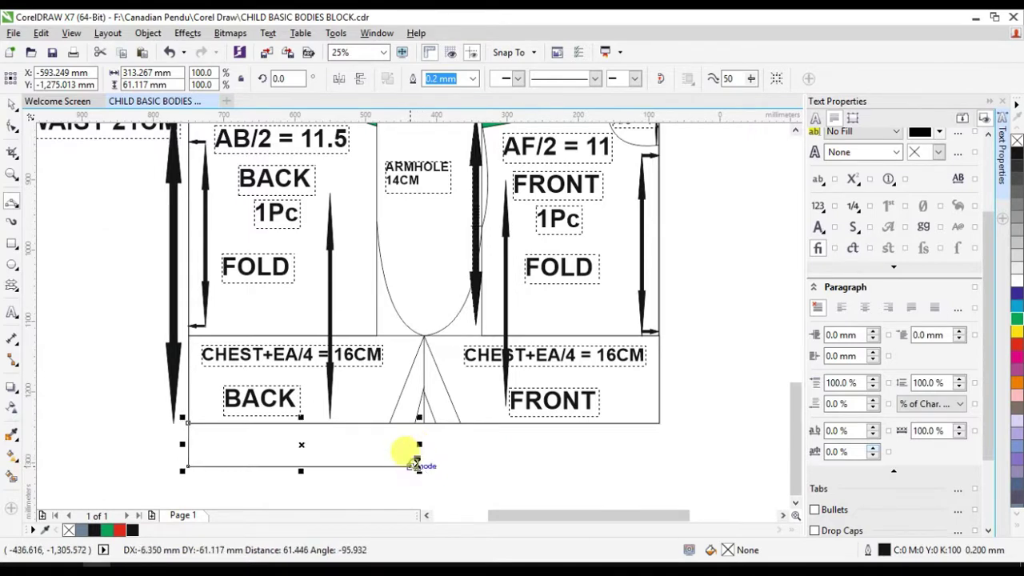
click(656, 462)
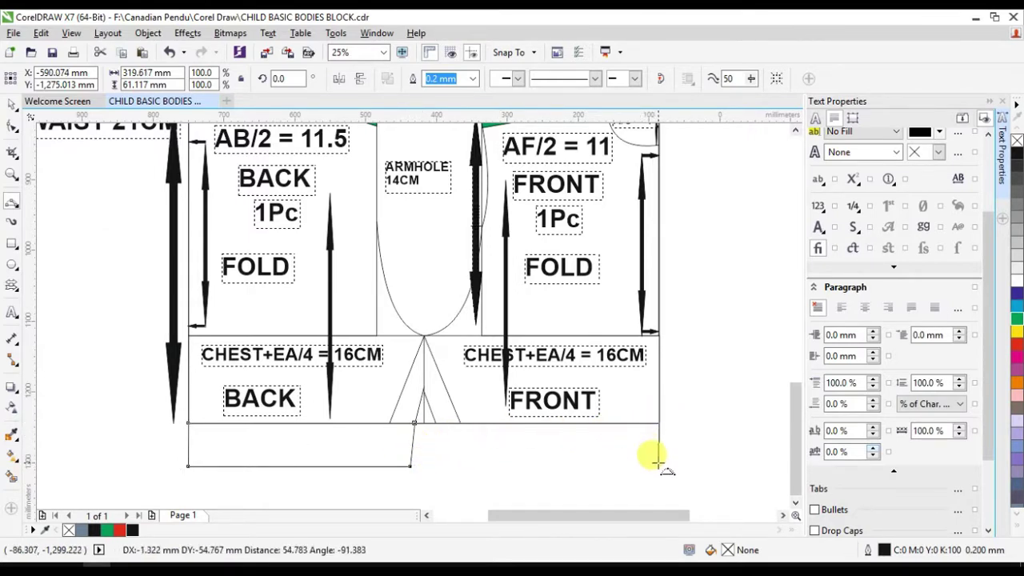
drag(460, 423, 462, 458)
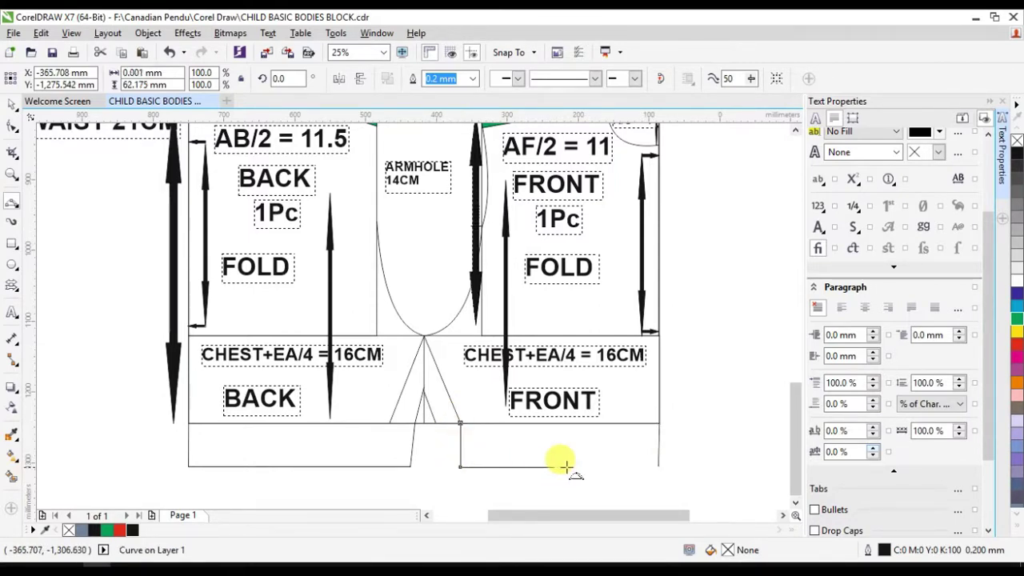
drag(460, 463, 656, 466)
click(12, 477)
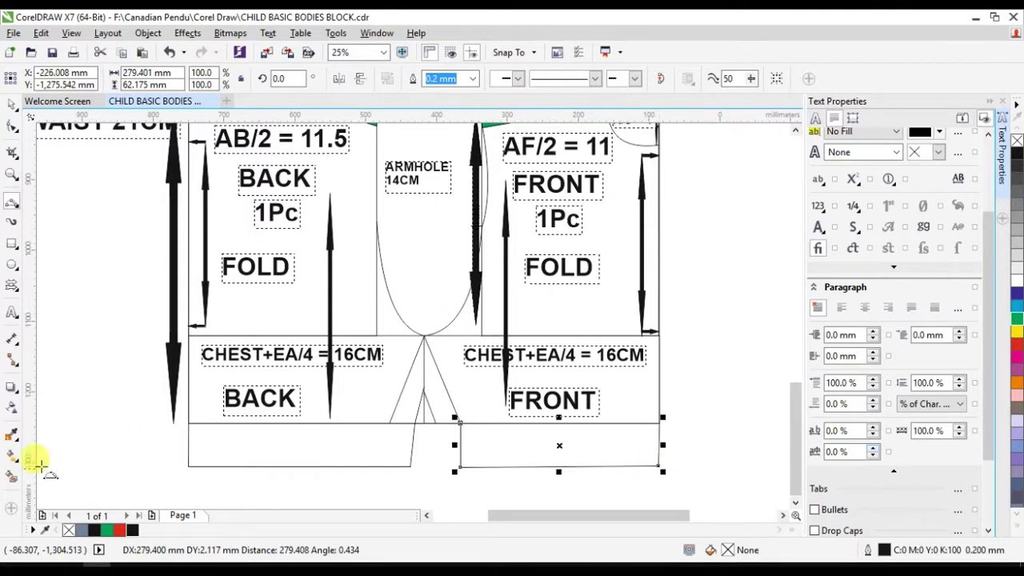
Fill both halves of the centre dart green
click(404, 376)
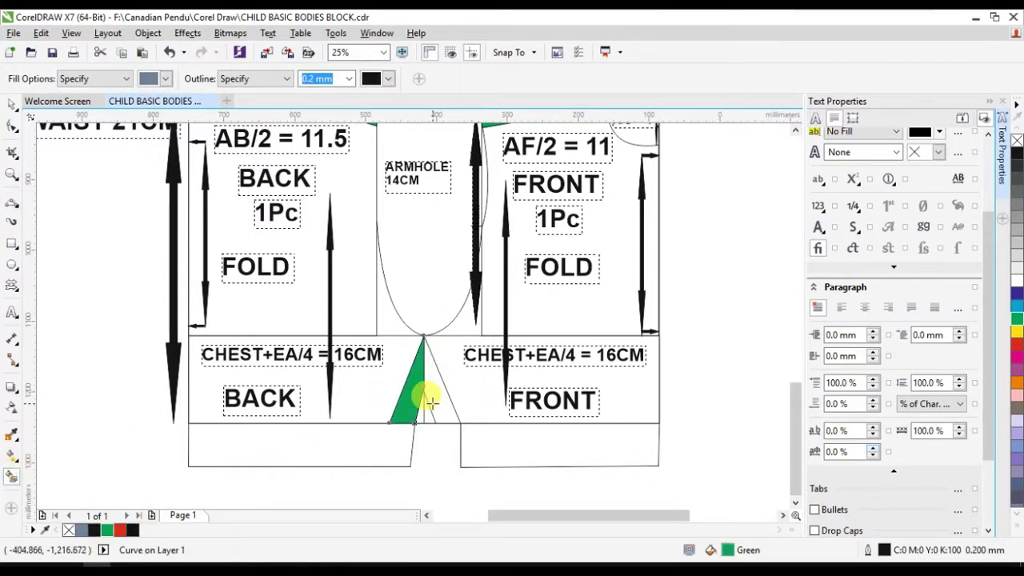
click(430, 401)
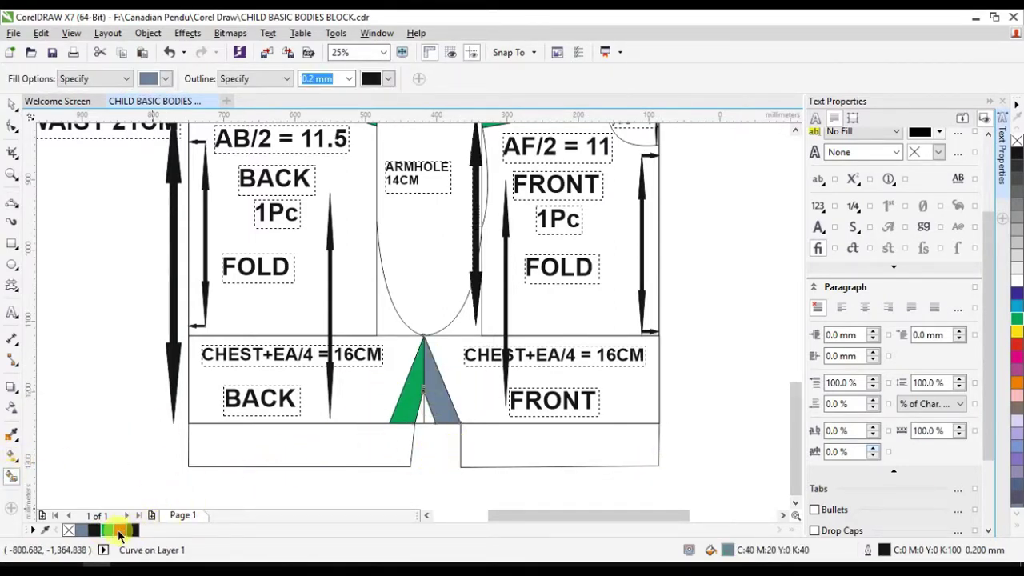
click(116, 530)
click(366, 444)
Close the front waistband with a line from the dart base to the lower-right corner
key(F5)
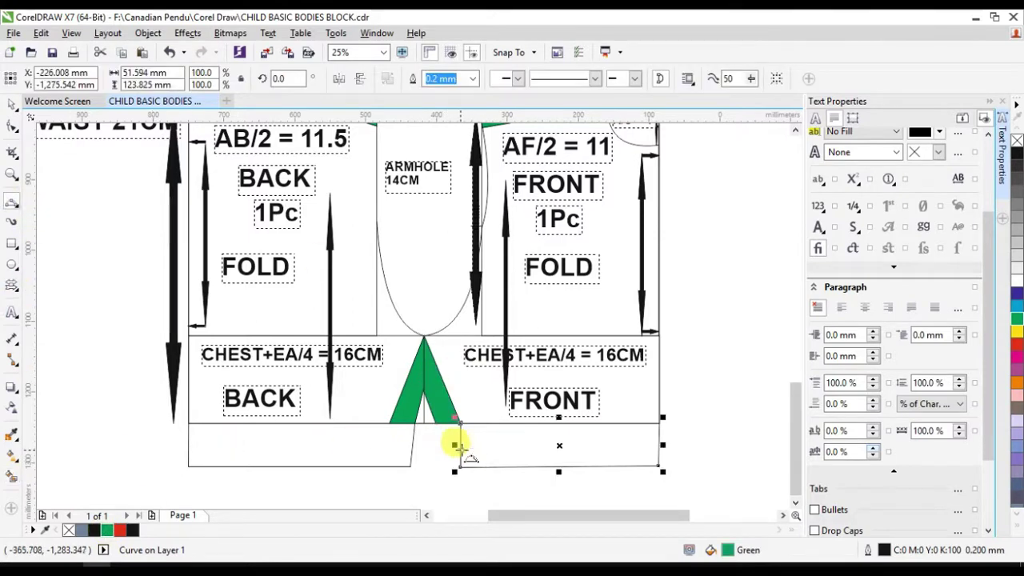
drag(433, 421, 436, 461)
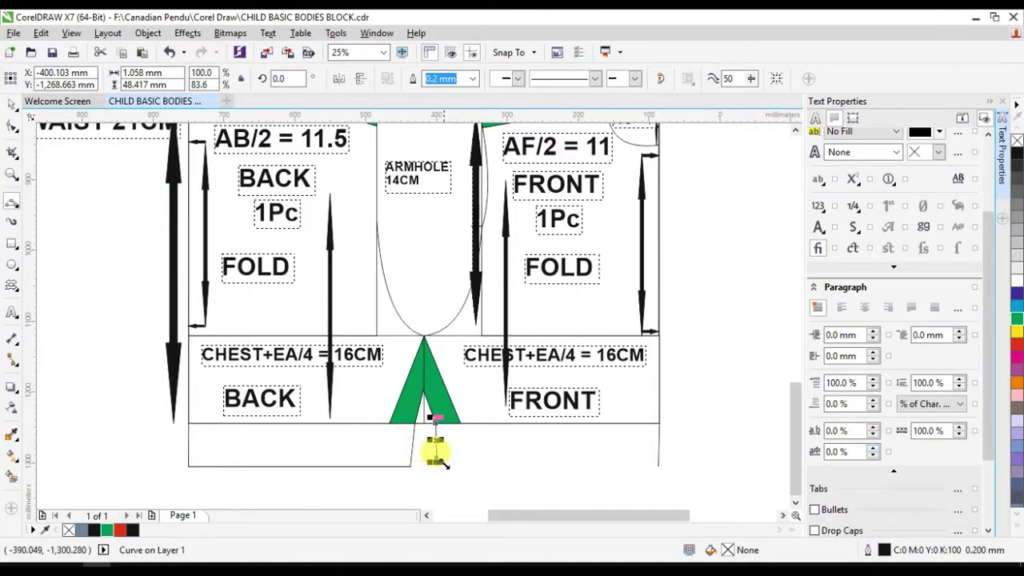
click(436, 465)
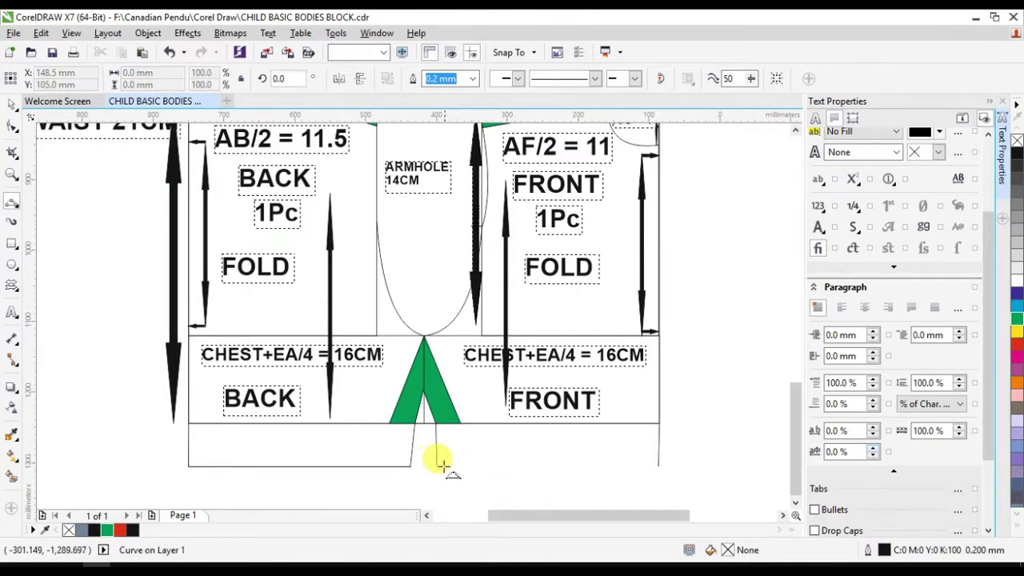
click(654, 466)
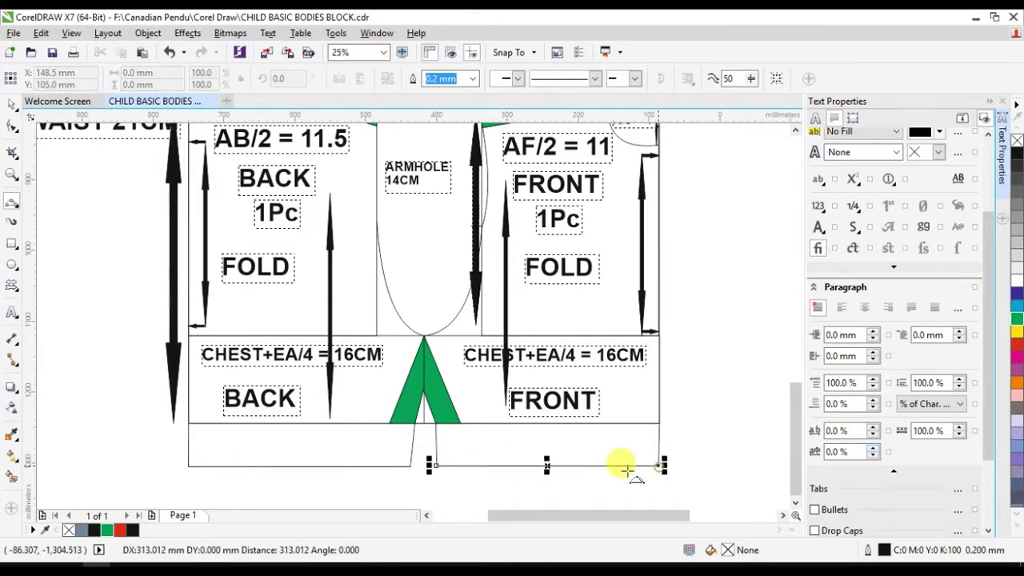
Fill the back and front waistband strips red
click(11, 477)
click(240, 447)
click(120, 529)
click(503, 450)
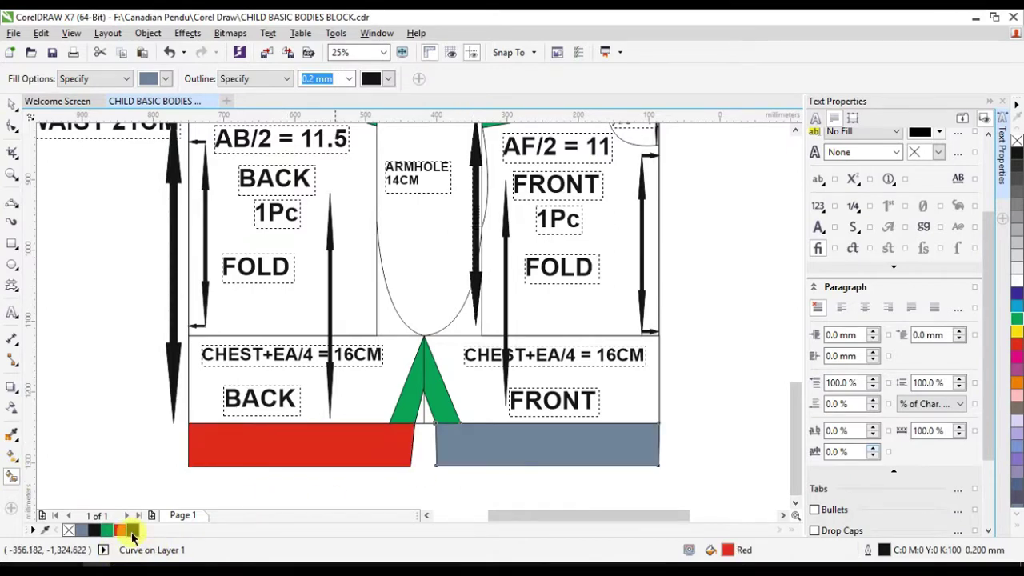
click(120, 529)
scroll(560, 416, down, 1)
Create a text frame below the drawing and type the title MASTER PAPER PATTERN
click(795, 503)
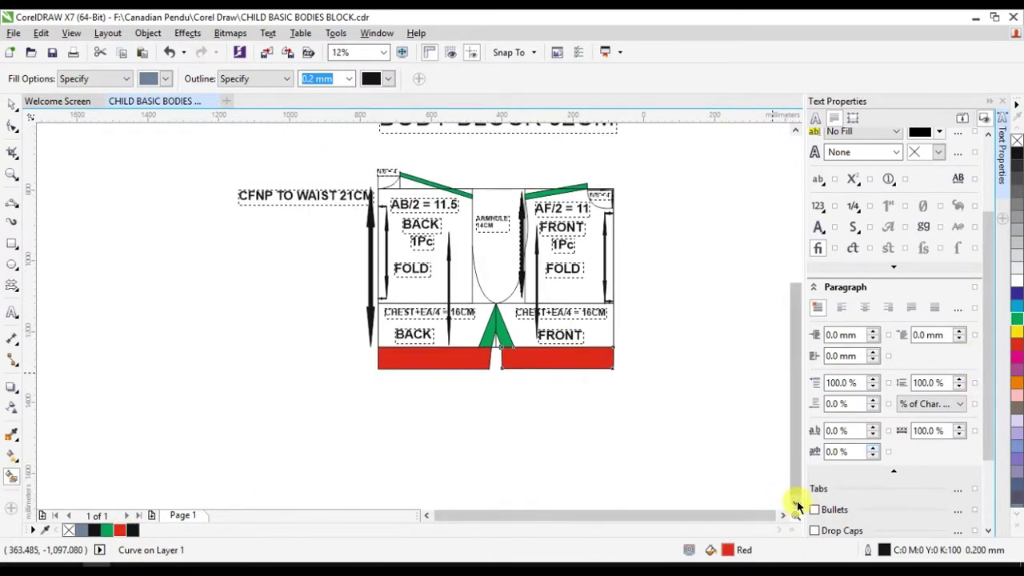
click(794, 502)
click(11, 312)
mouse_move(279, 304)
mouse_down()
mouse_move(313, 347)
mouse_move(753, 389)
mouse_up()
click(267, 336)
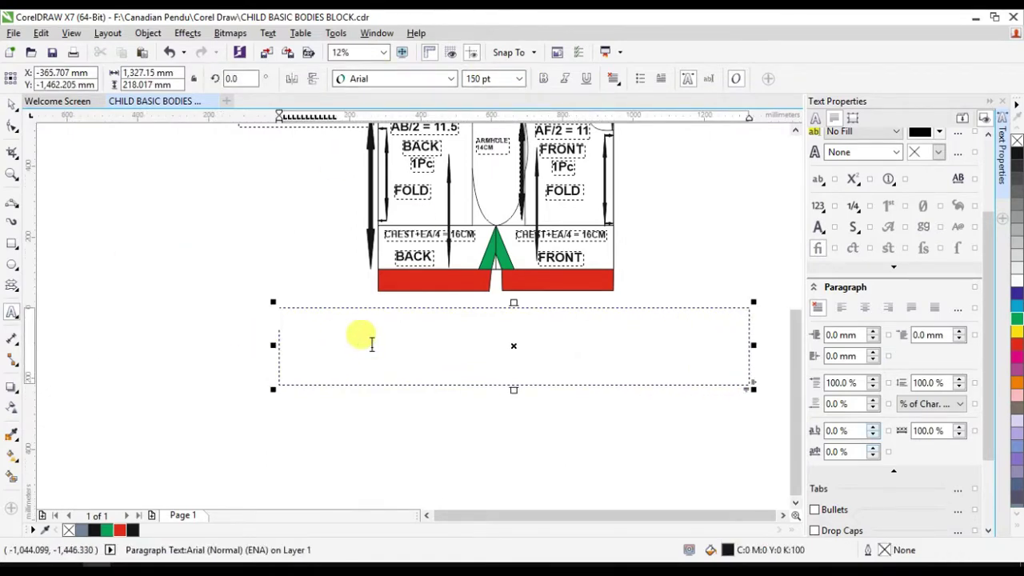
text(MAS)
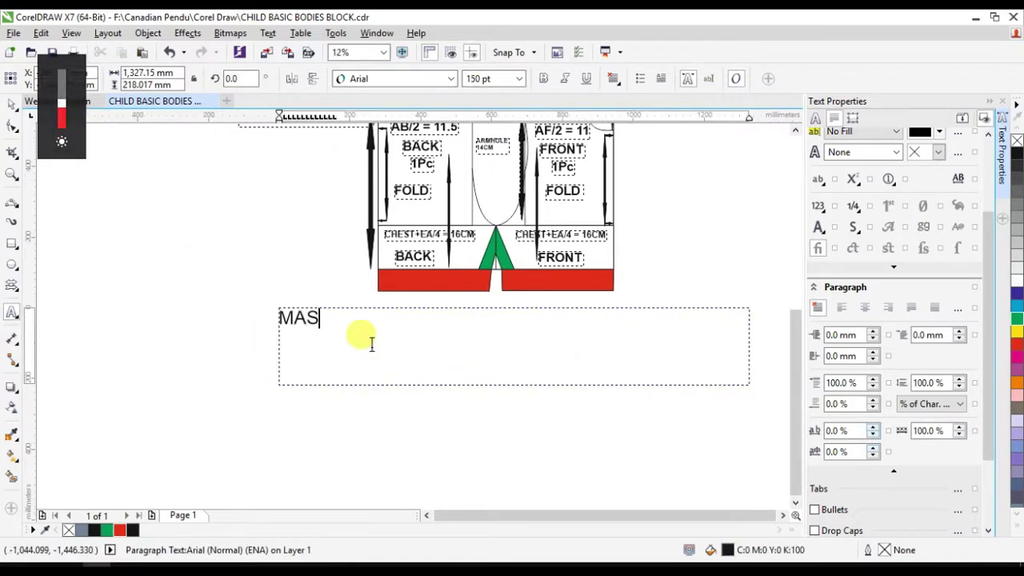
text(TER PAPER PATTERN)
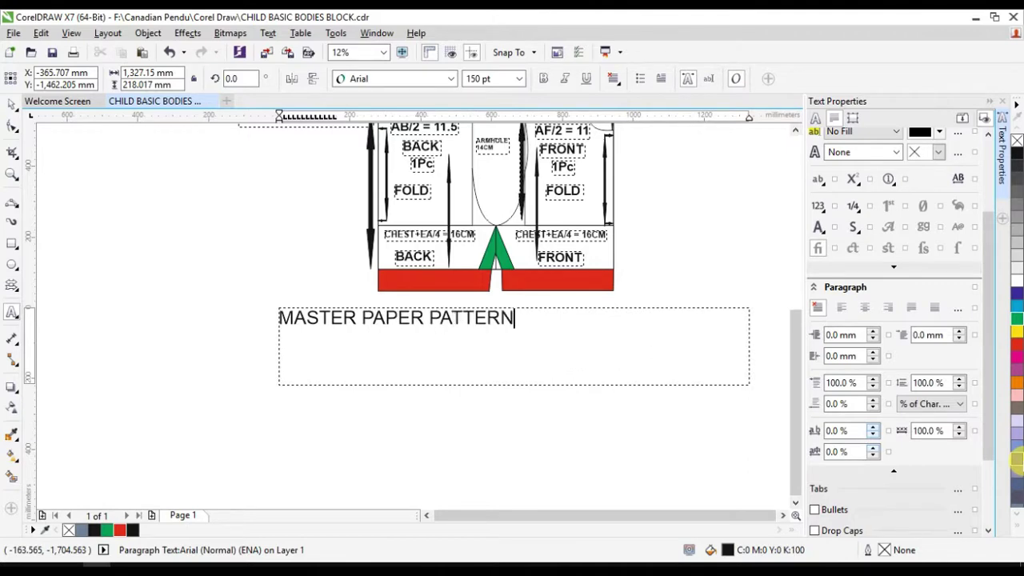
Make the title text 200 pt and bold
mouse_move(514, 316)
mouse_down()
mouse_move(336, 293)
mouse_move(271, 310)
mouse_up()
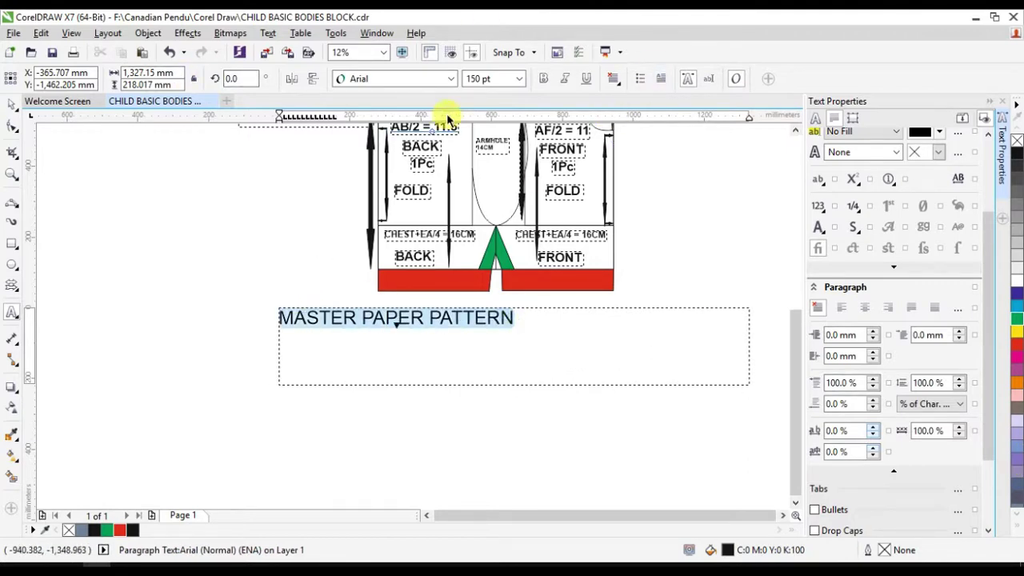
click(519, 78)
click(496, 295)
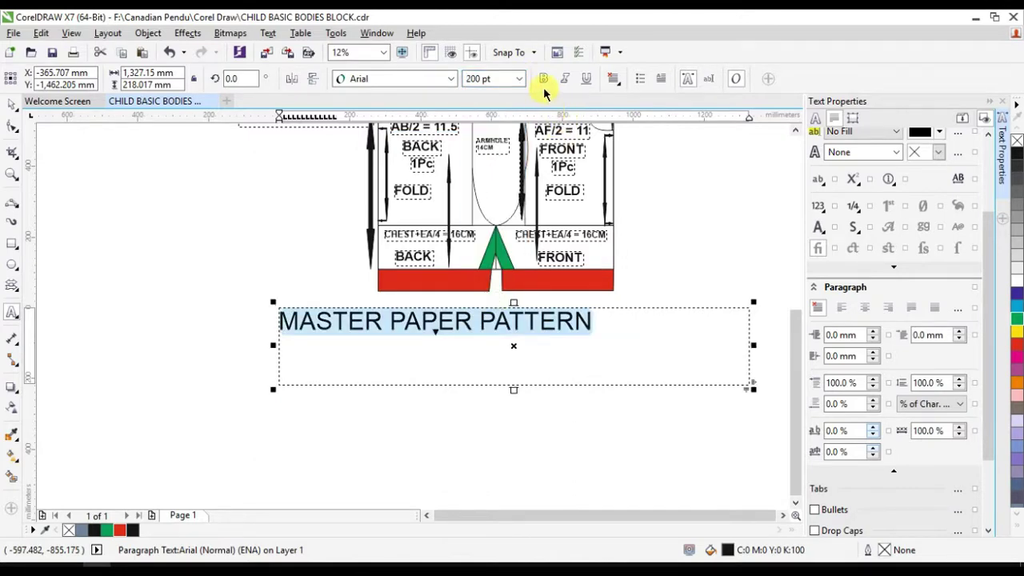
click(543, 79)
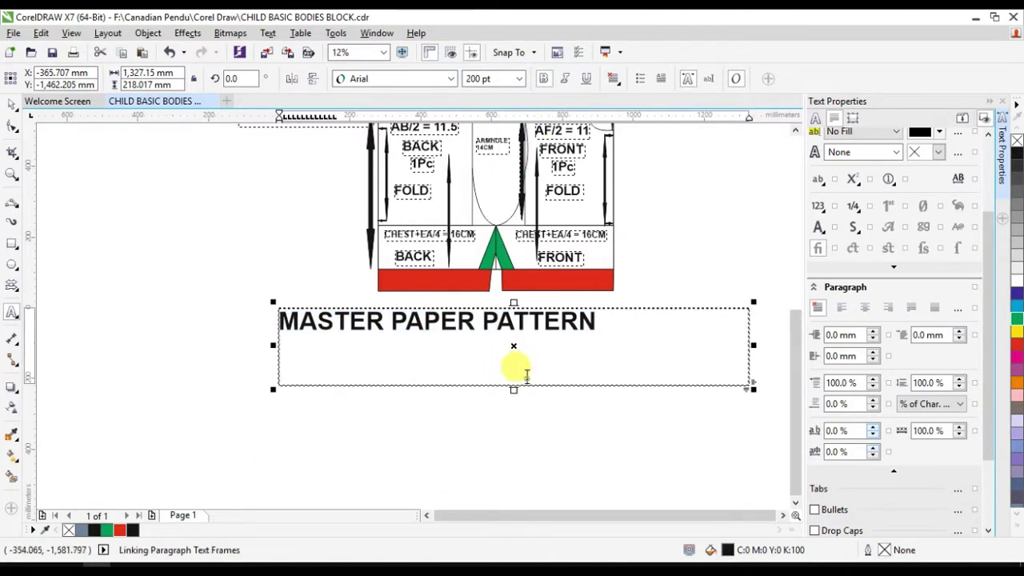
Trim the title frame to fit the text and centre it below the bodice drawing
drag(508, 387, 508, 344)
key(ctrl+a)
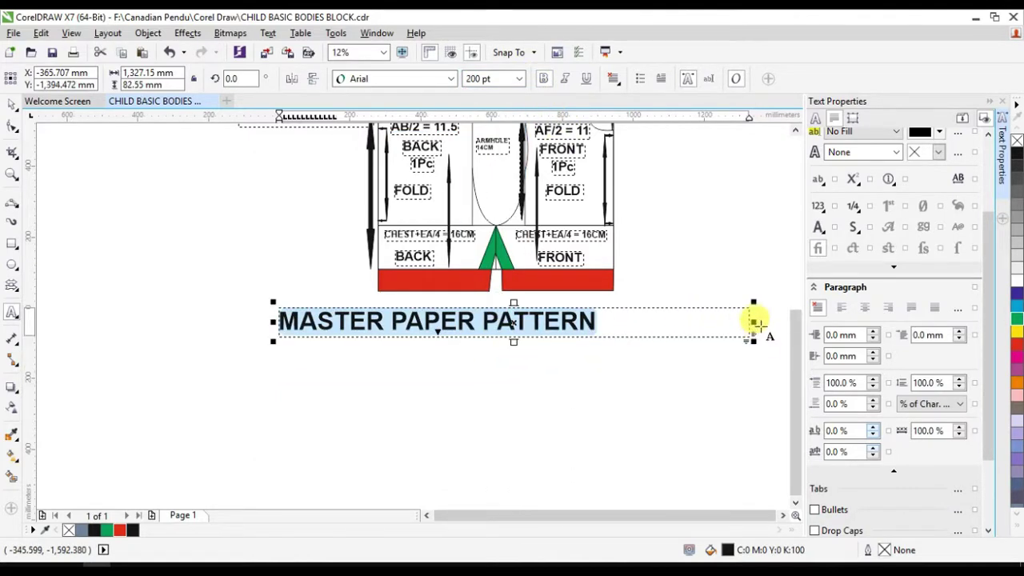
drag(751, 322, 601, 336)
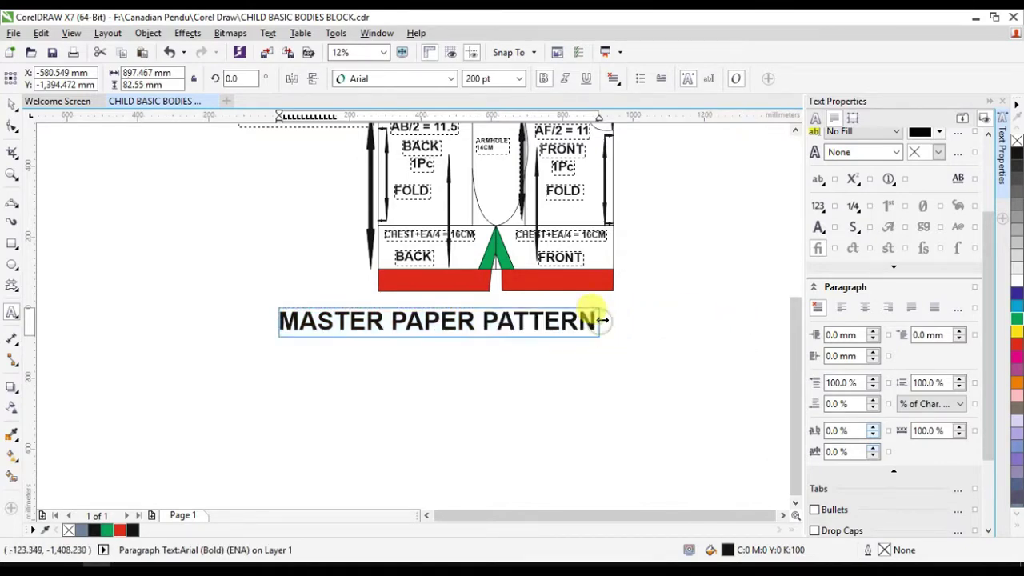
drag(448, 320, 500, 319)
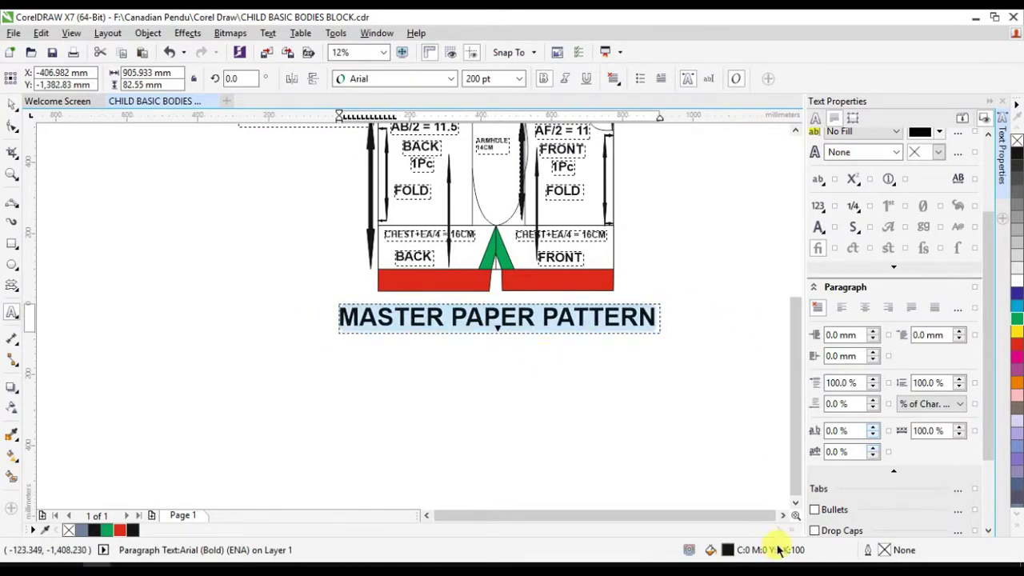
click(782, 515)
click(782, 515)
click(795, 503)
click(427, 515)
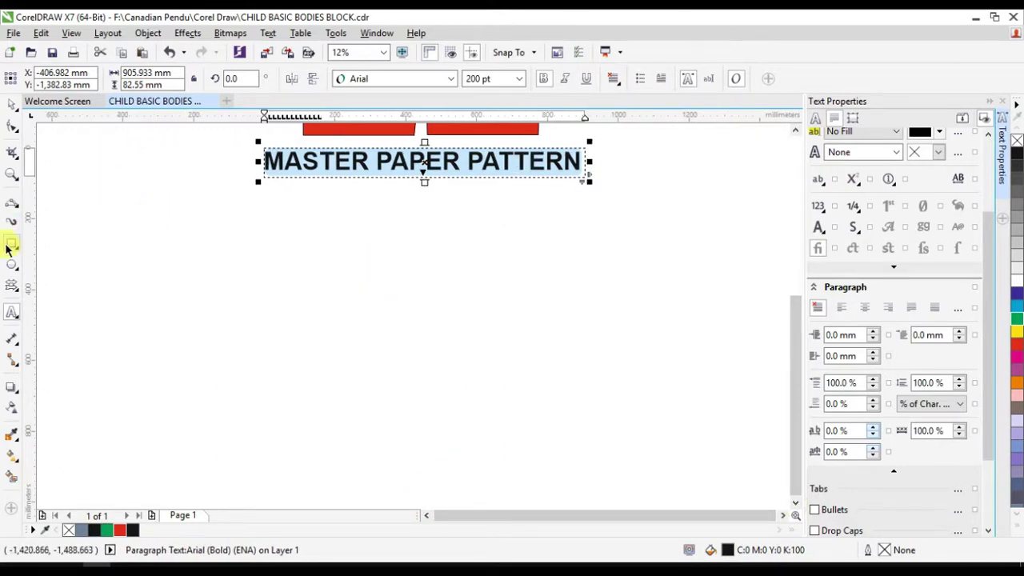
Draw a curved neckline below the title and a straight centre line down from it
click(12, 201)
click(483, 233)
drag(541, 261, 550, 258)
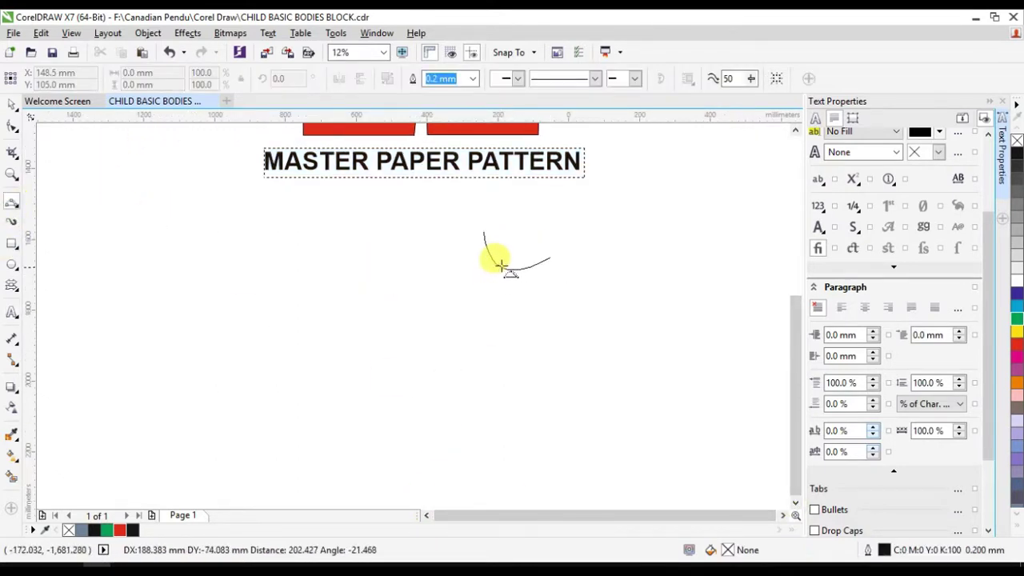
click(497, 254)
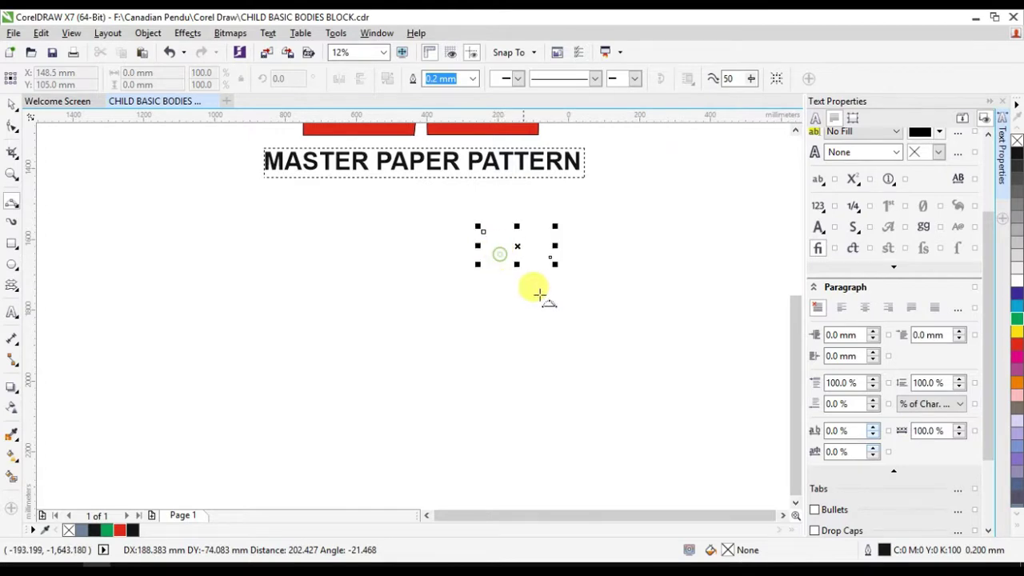
drag(549, 258, 550, 450)
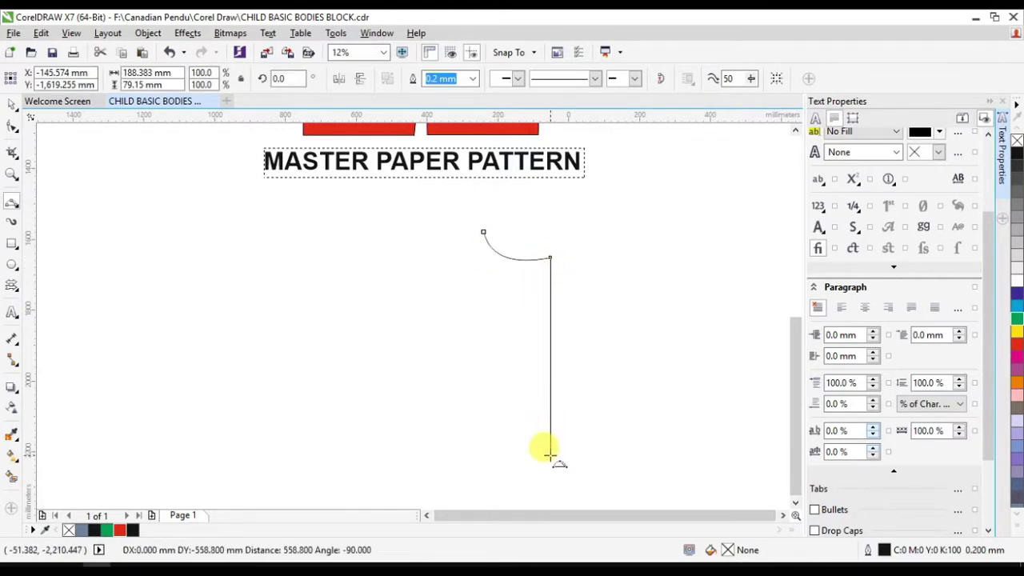
click(549, 454)
Draw the shoulder line, curved armhole, slanted side seam and bottom edge, closing at the centre line
click(482, 232)
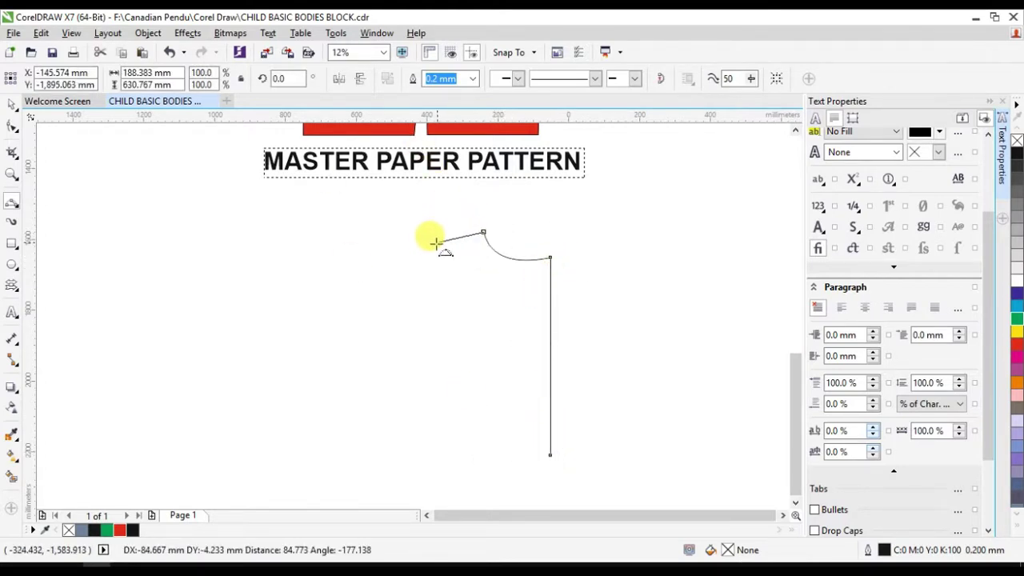
click(415, 254)
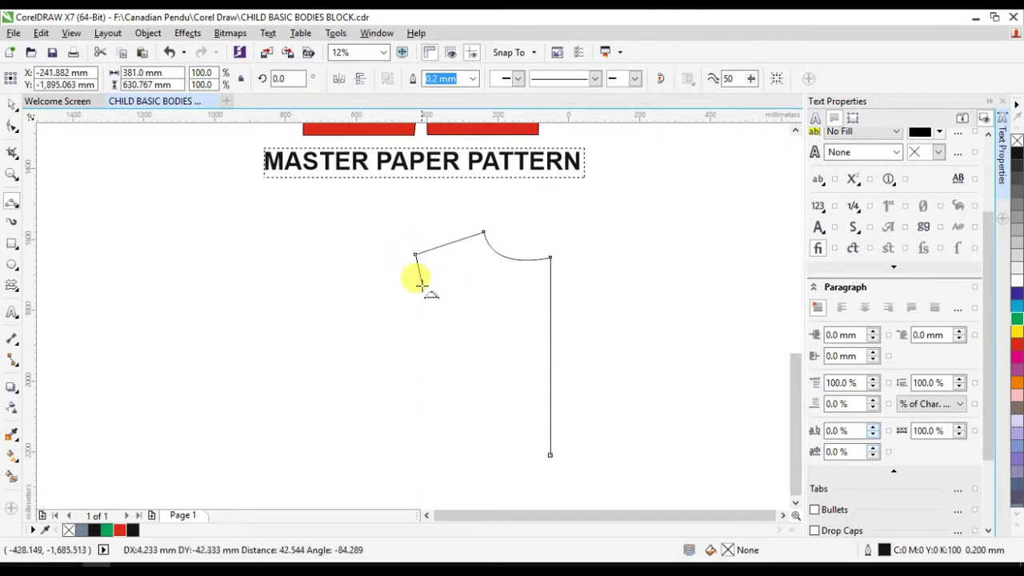
mouse_move(356, 357)
mouse_down()
mouse_move(409, 337)
mouse_move(351, 347)
mouse_up()
click(354, 358)
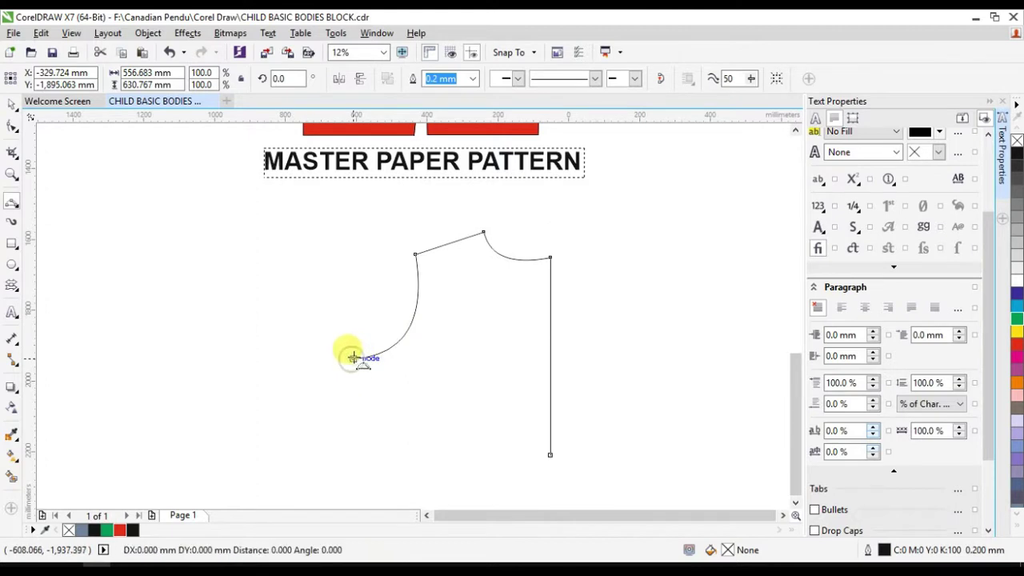
click(390, 432)
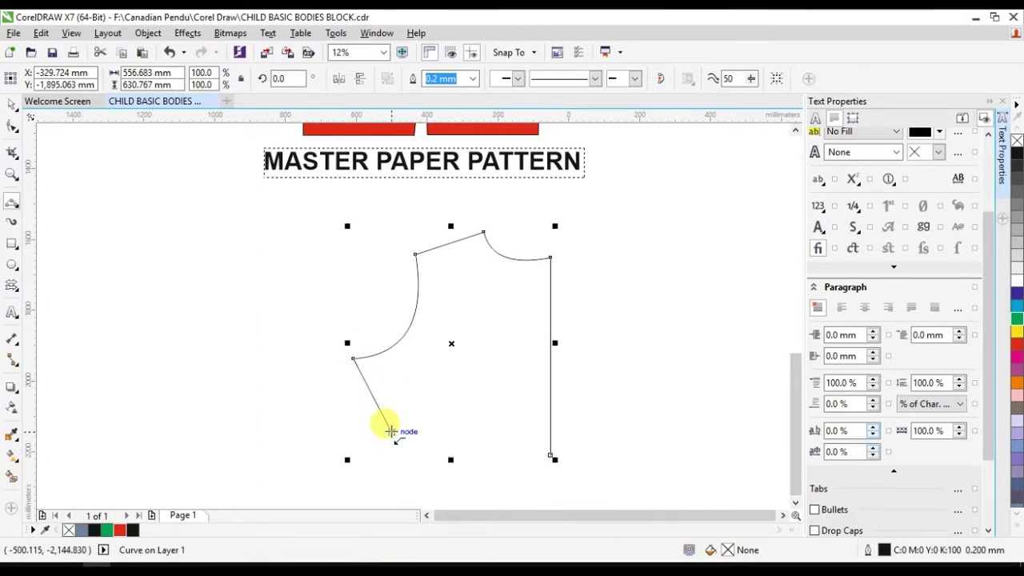
click(392, 459)
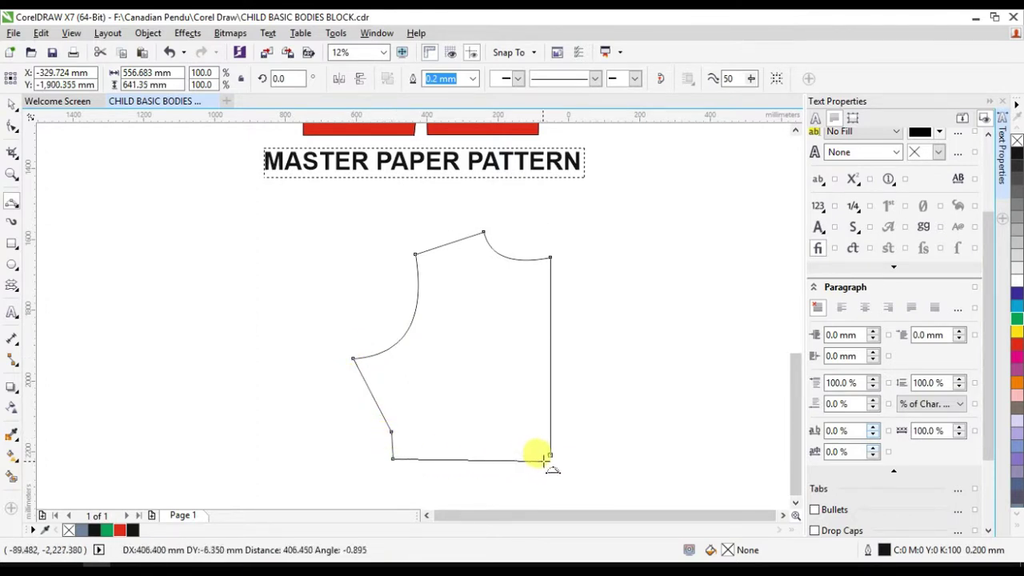
click(549, 454)
Add inner lines marking off the waistband, armhole and shoulder strips
click(391, 431)
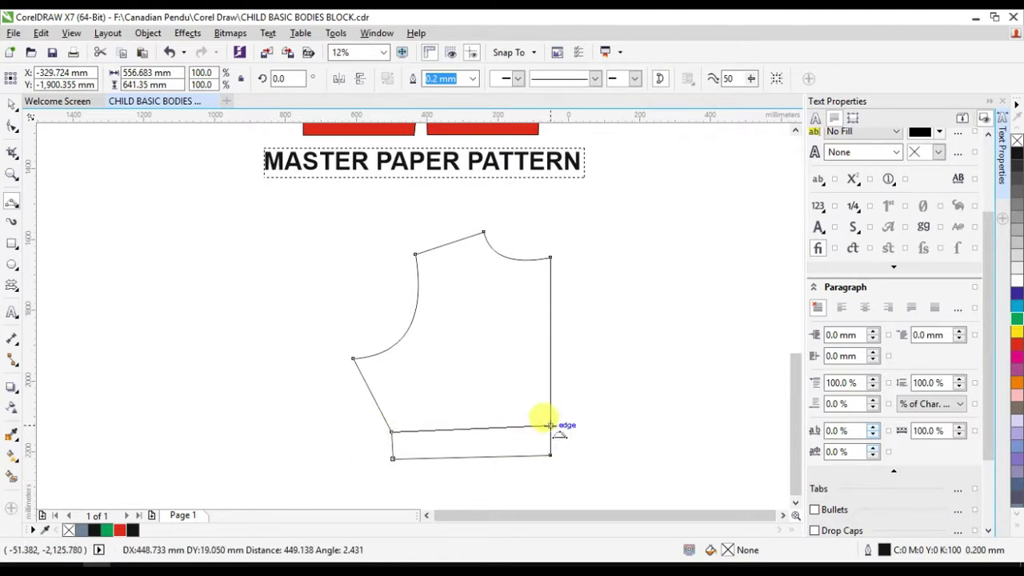
click(549, 426)
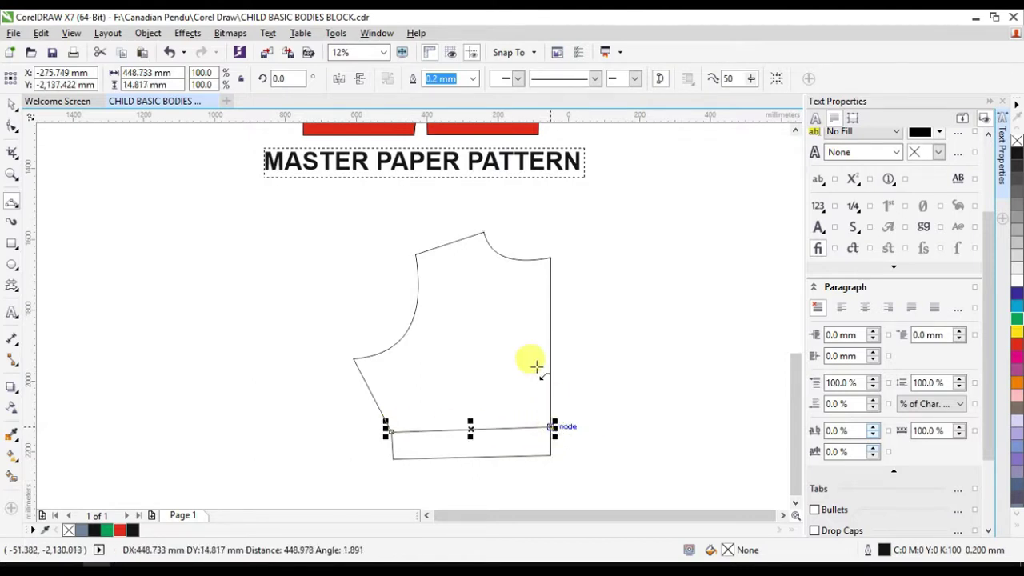
drag(376, 354, 422, 432)
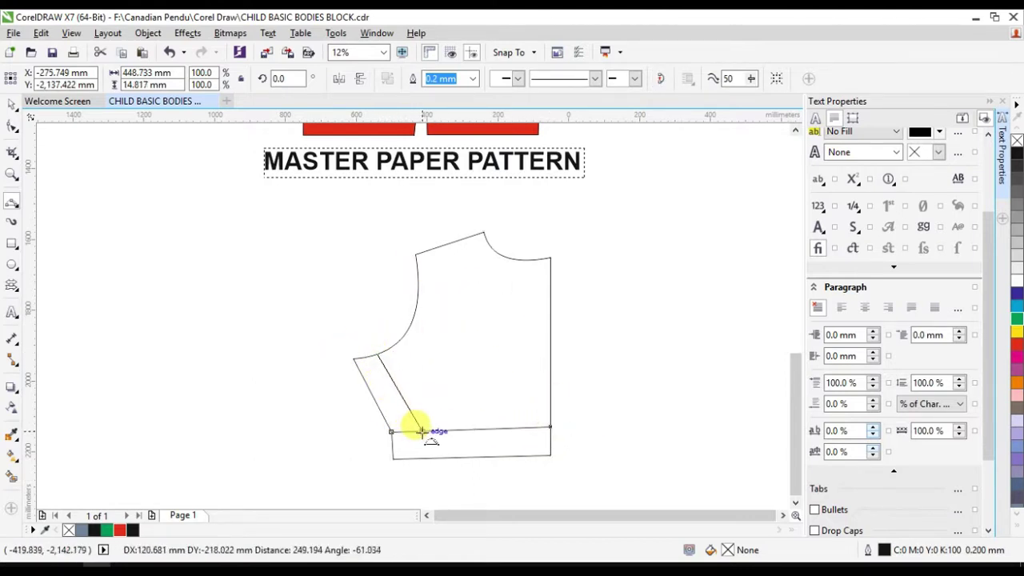
mouse_move(415, 254)
mouse_down()
mouse_move(412, 241)
mouse_move(480, 222)
mouse_up()
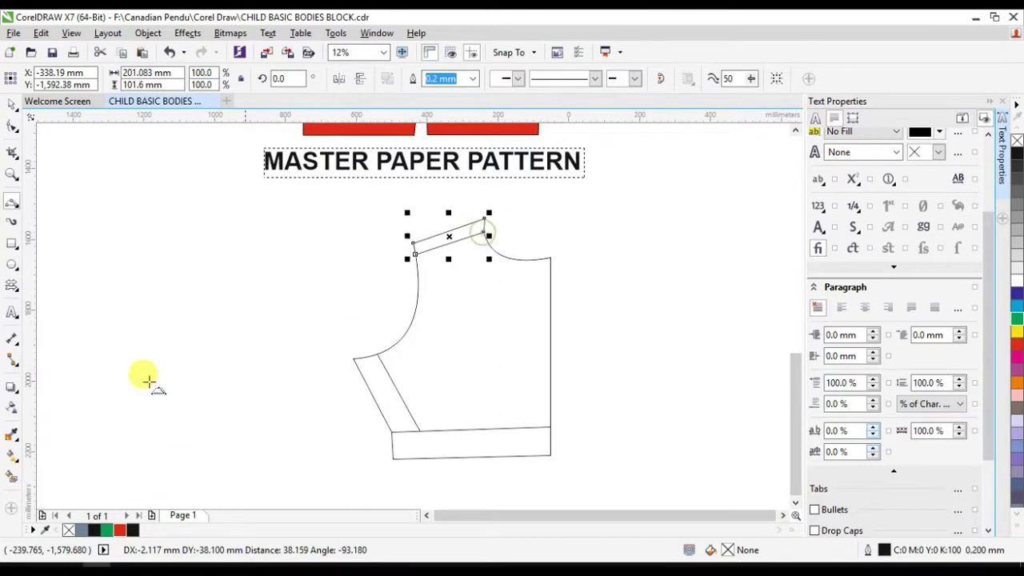
Smart Fill the new bodice's shoulder and armhole strips green
click(11, 475)
click(428, 244)
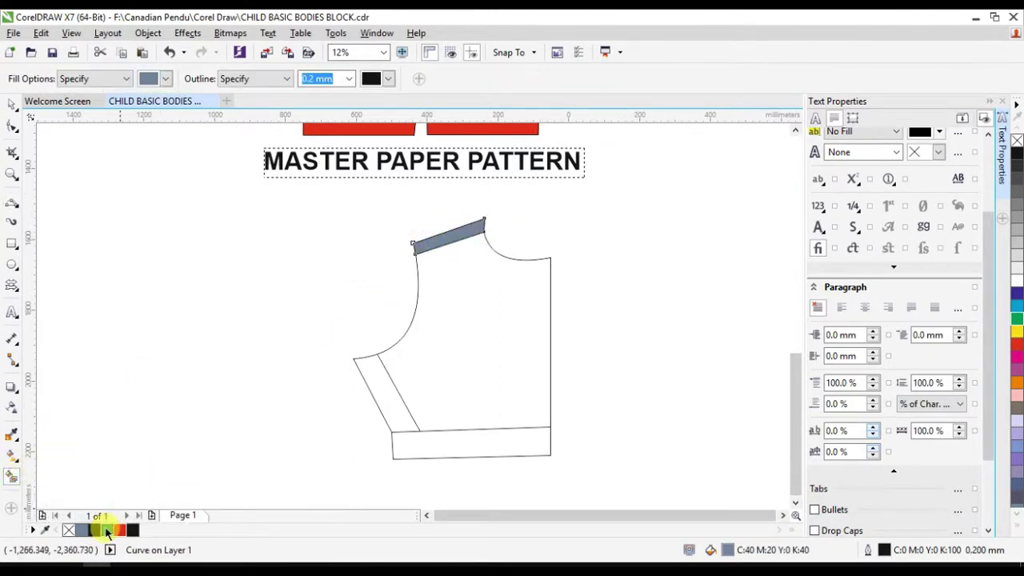
click(106, 530)
click(382, 396)
click(125, 530)
Fill the bottom waistband strip red, then undo the last stray action
click(448, 446)
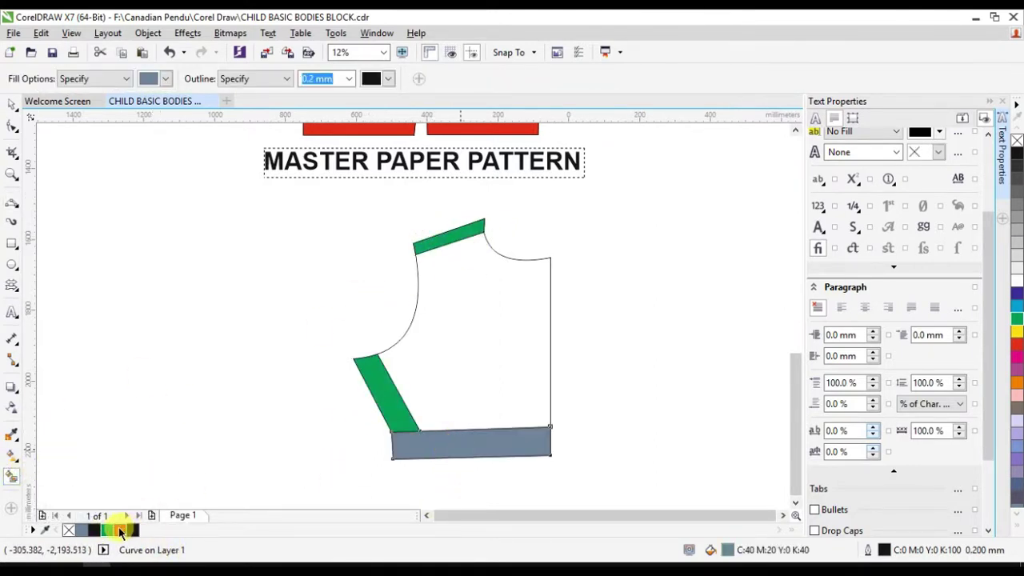
click(120, 529)
click(428, 516)
click(774, 517)
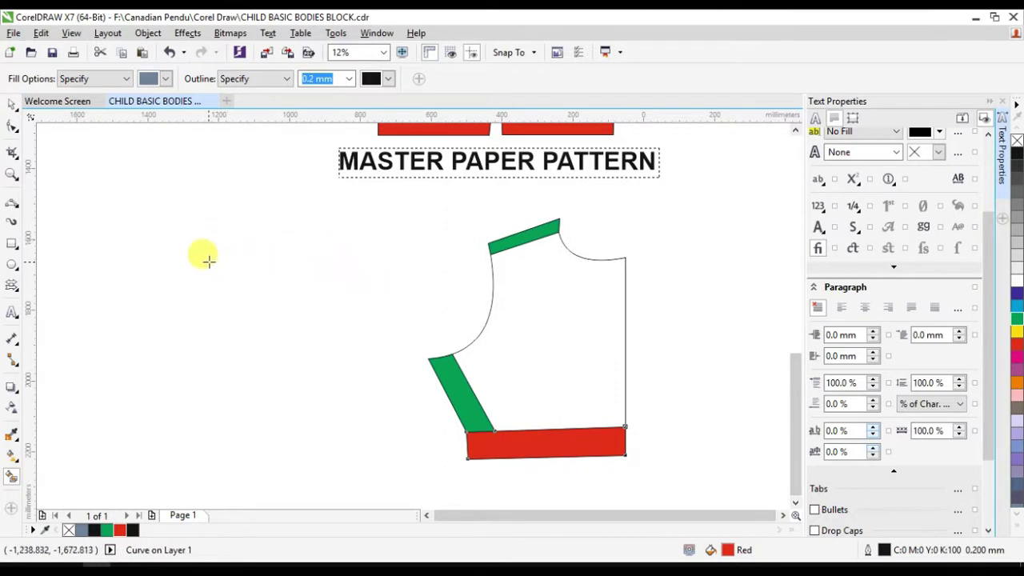
key(ctrl+z)
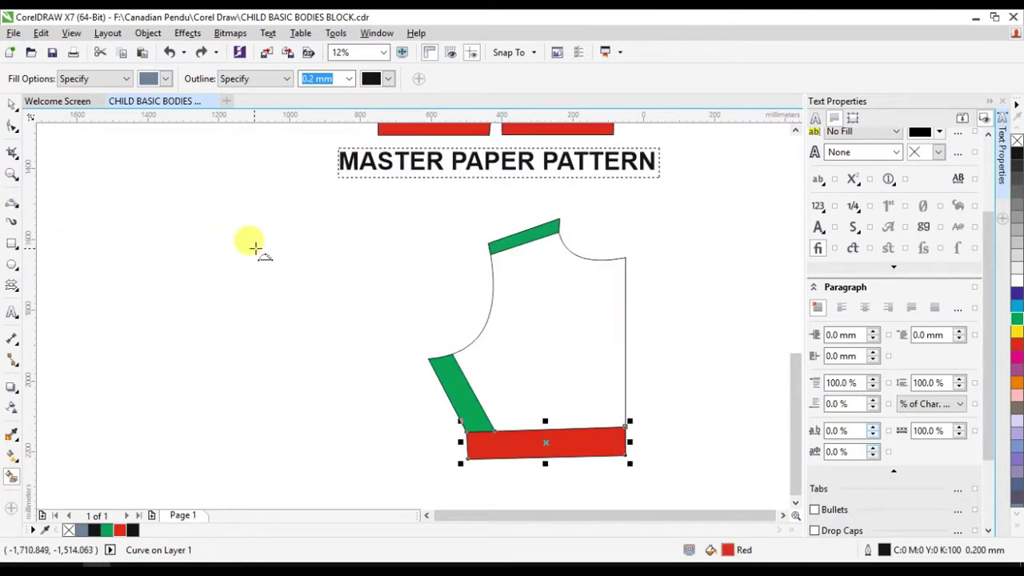
click(246, 240)
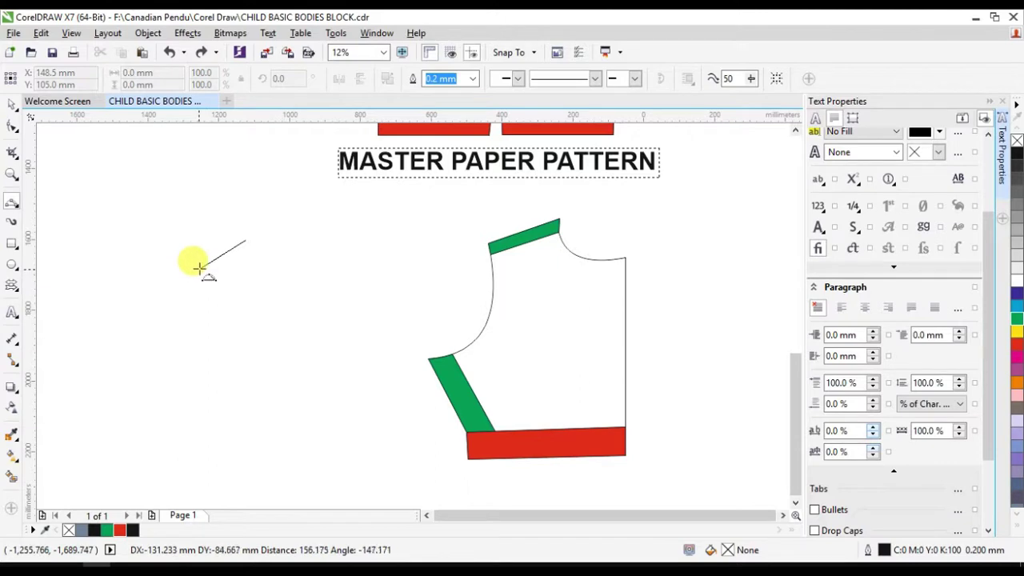
Draw the back piece's curved neckline, shoulder line, curved armhole and centre back line
drag(232, 264, 240, 239)
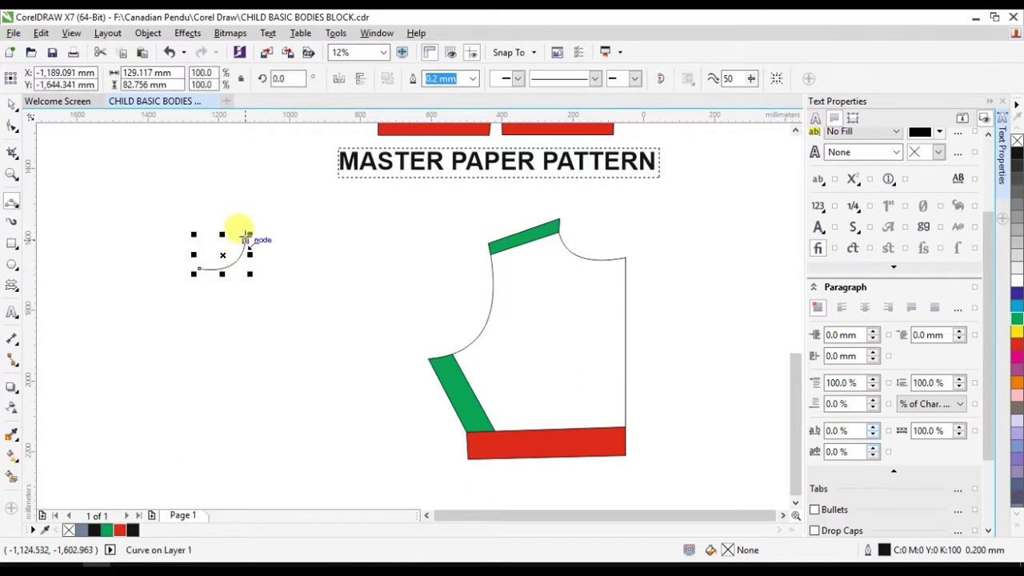
click(245, 240)
click(328, 287)
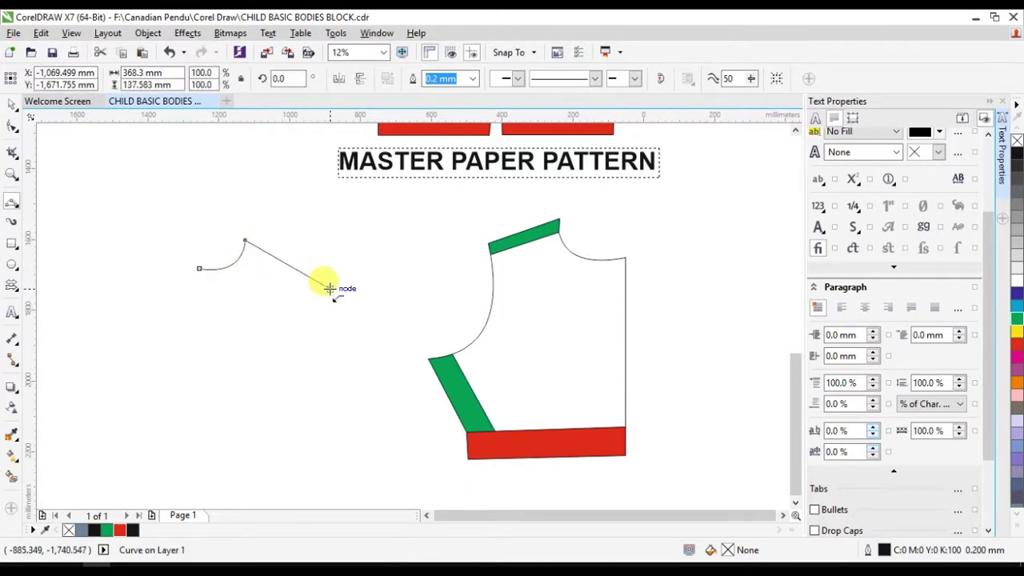
drag(367, 411, 324, 397)
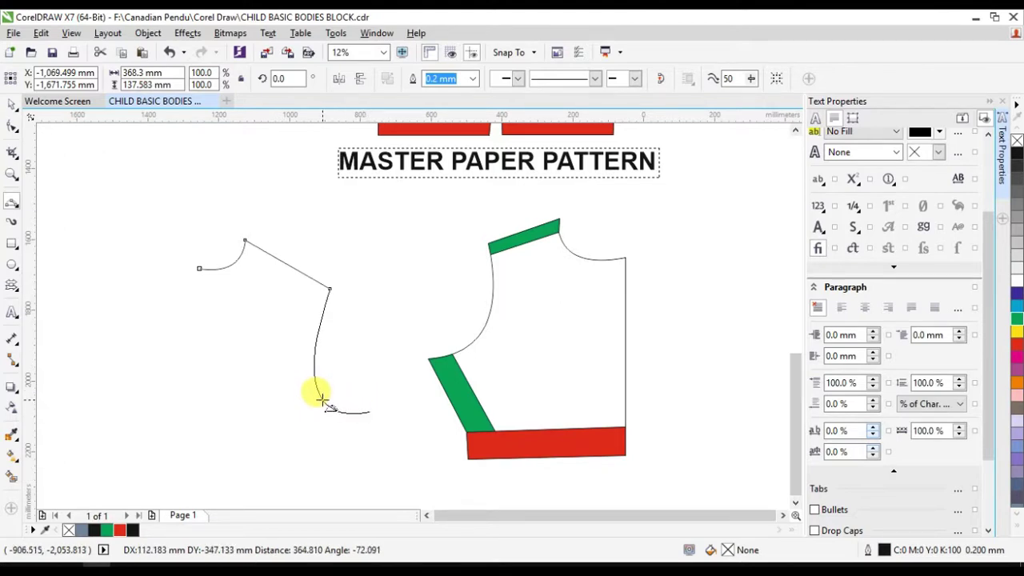
click(200, 268)
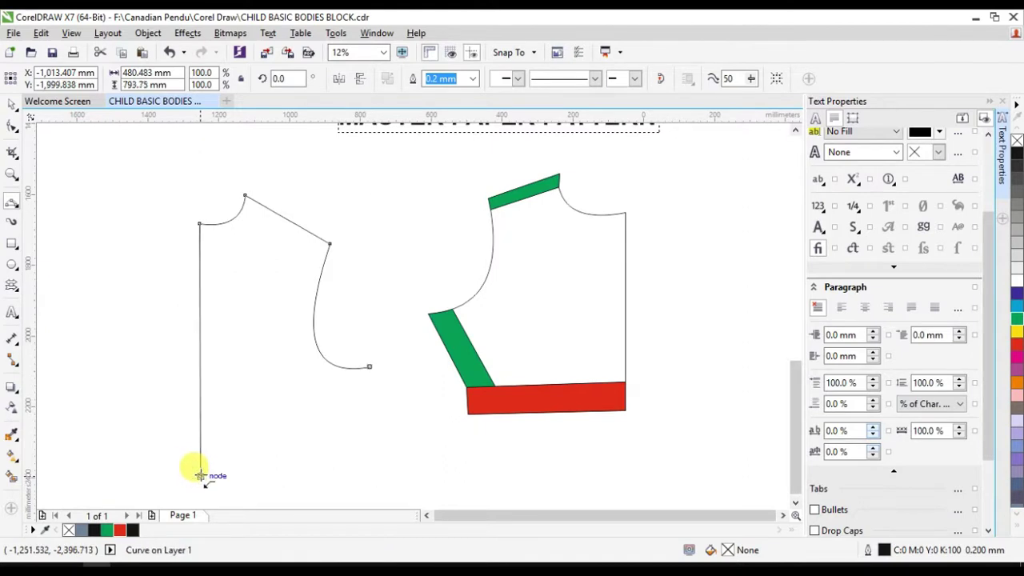
click(200, 474)
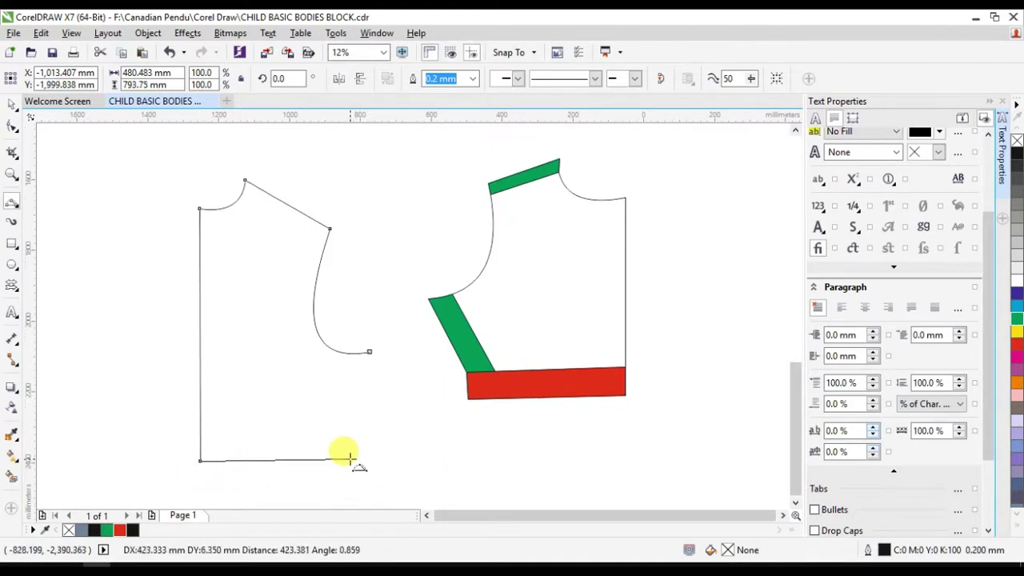
Draw the hem line and a side seam from the armhole down toward the hem
double_click(357, 459)
click(369, 352)
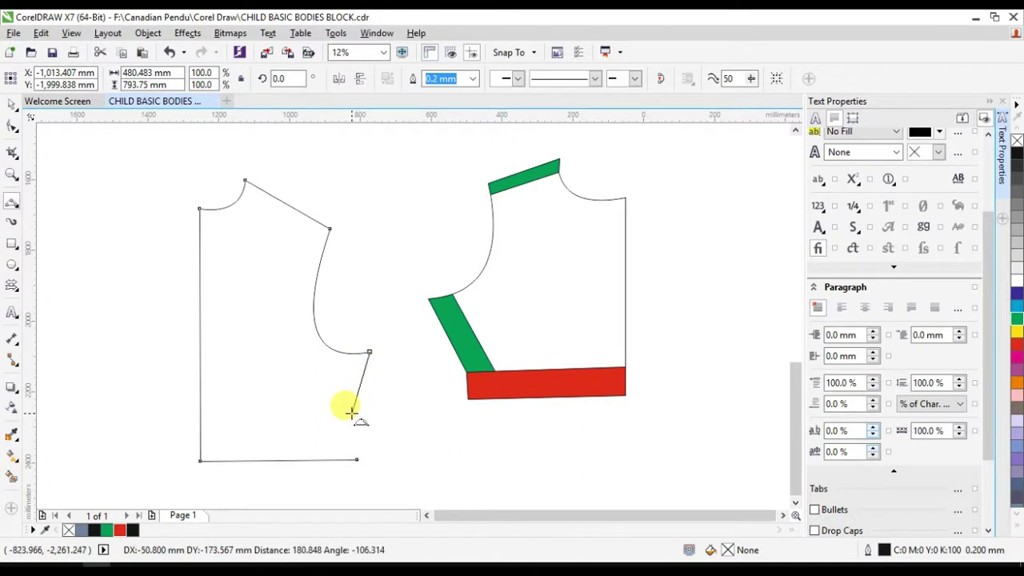
click(349, 416)
click(356, 459)
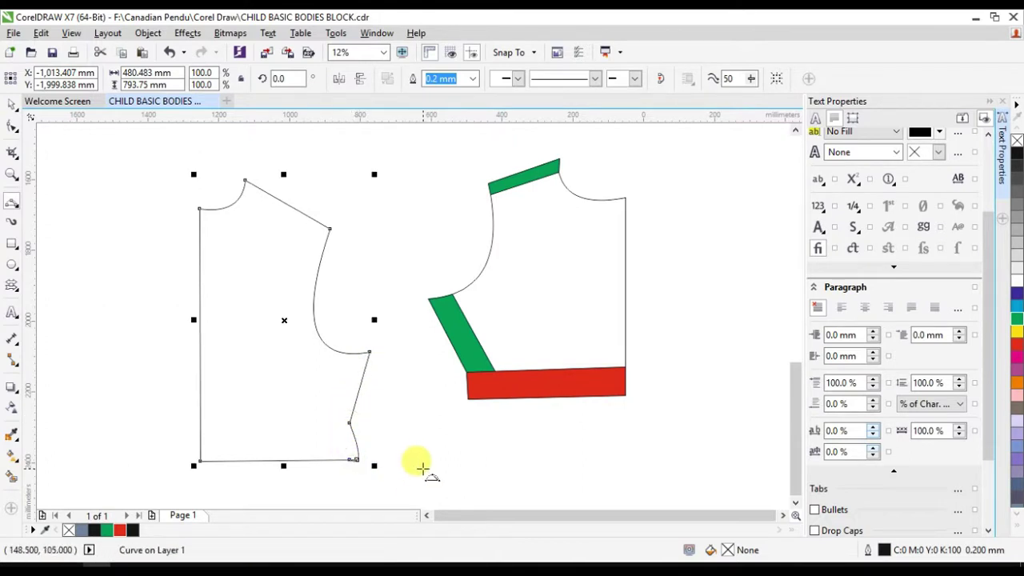
key(ctrl+z)
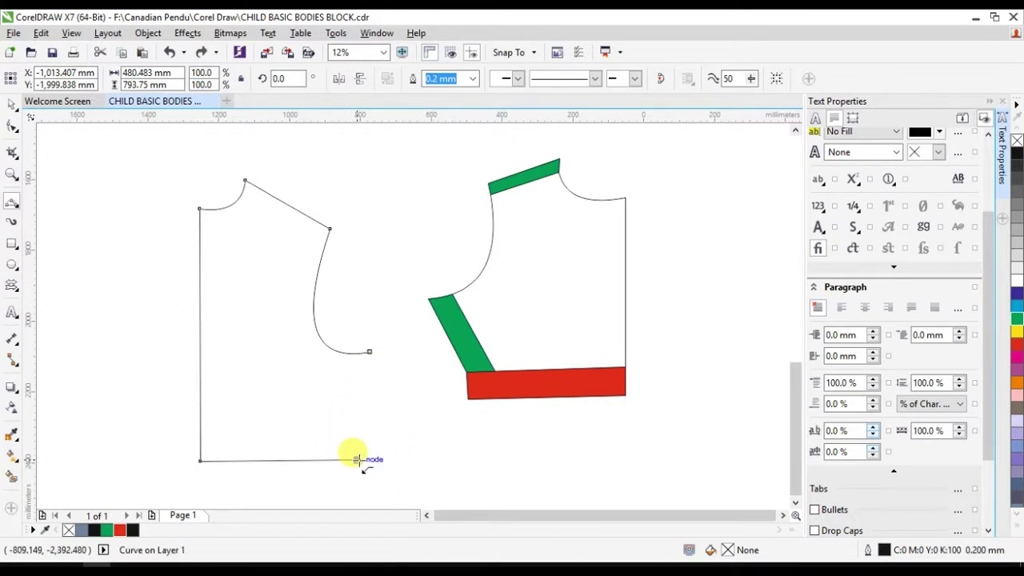
click(369, 352)
click(353, 416)
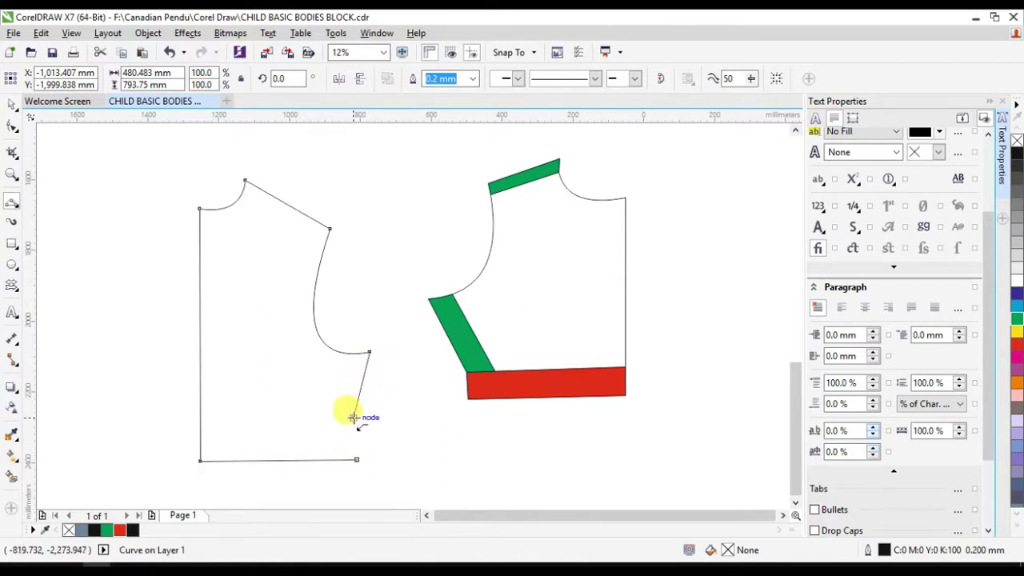
Add the waistband line and slanted side band line, discarding a stray neckline line
click(200, 422)
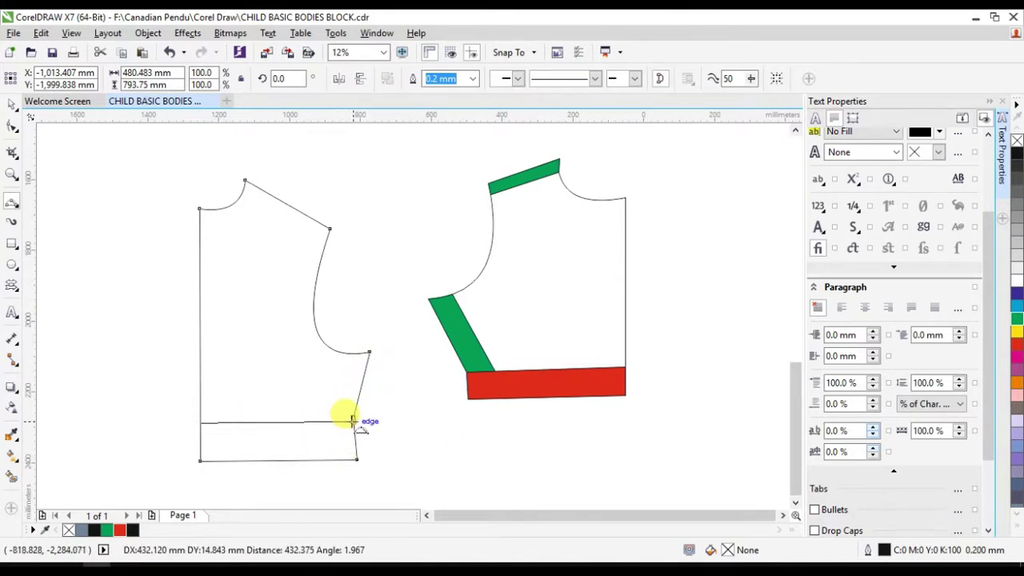
click(352, 421)
click(349, 352)
click(325, 422)
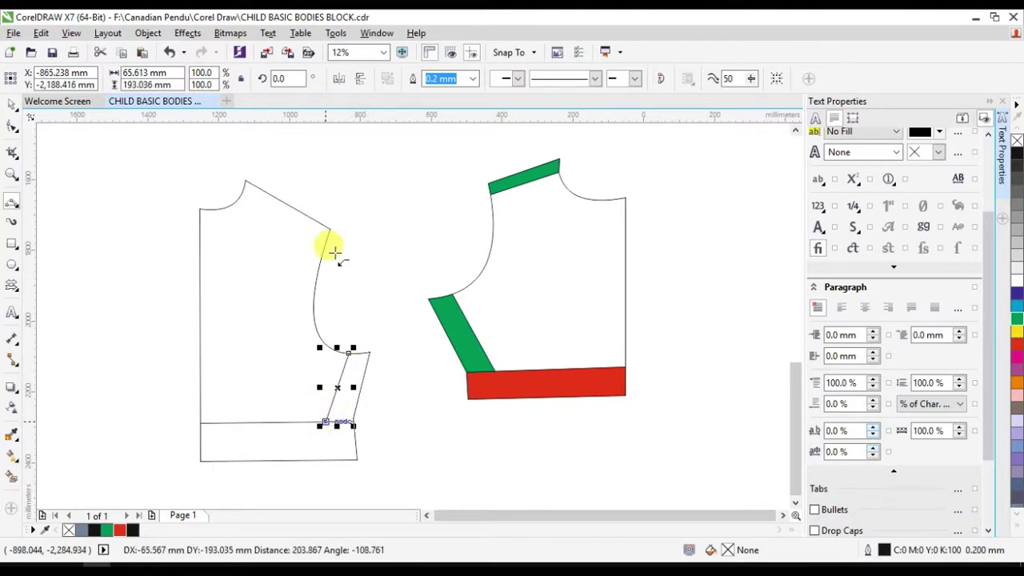
mouse_move(244, 179)
mouse_down()
mouse_move(240, 159)
mouse_move(281, 167)
mouse_move(237, 160)
mouse_move(325, 154)
mouse_up()
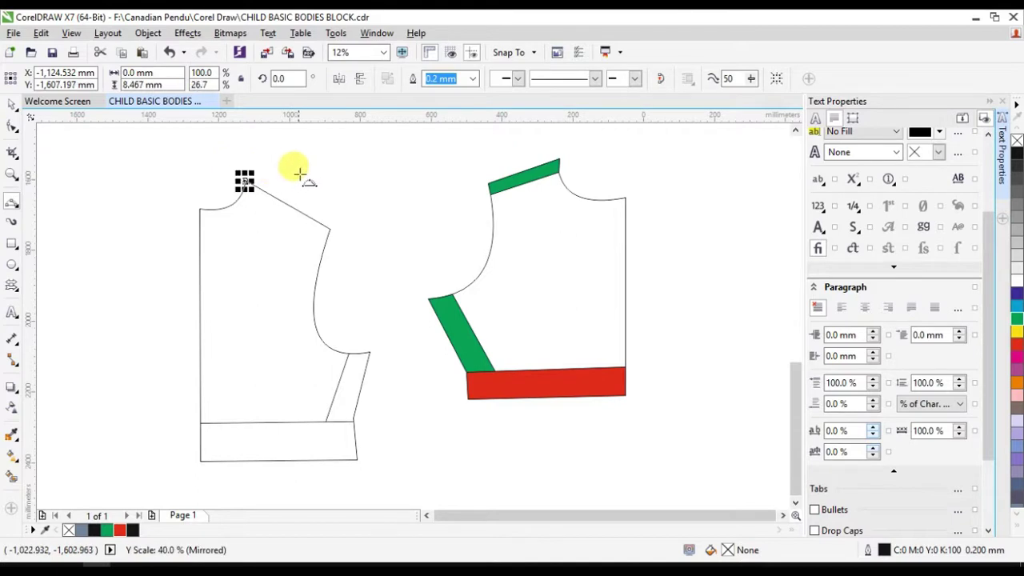
key(Escape)
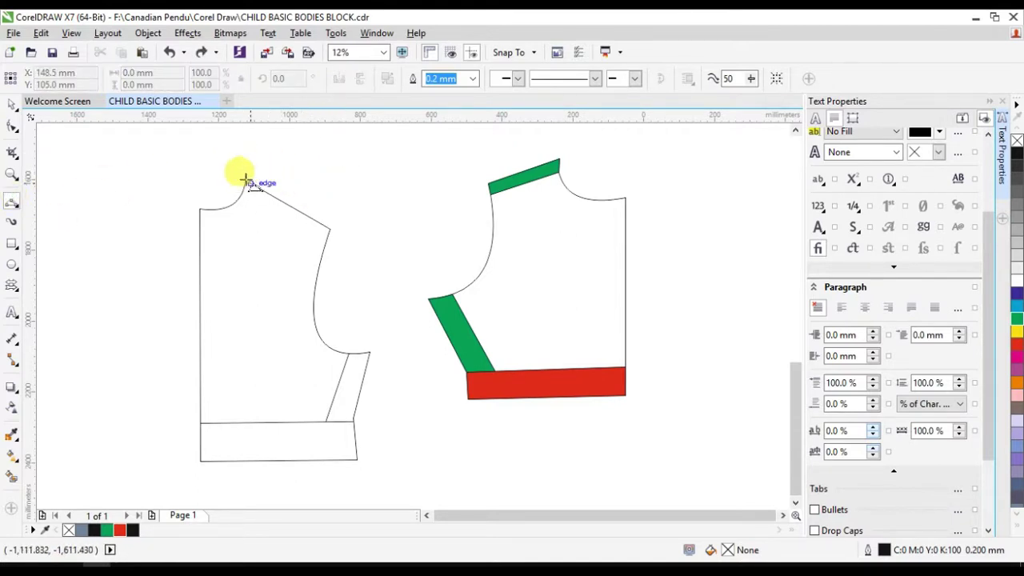
Draw the shoulder band line and Smart Fill the shoulder band green
drag(244, 171, 330, 229)
click(11, 473)
click(300, 202)
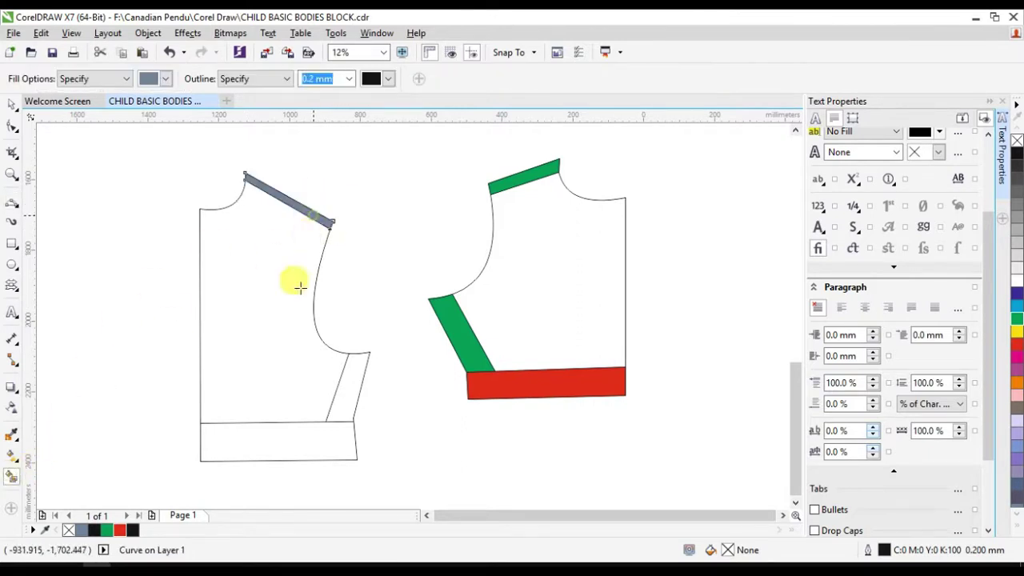
click(108, 531)
click(347, 393)
key(ctrl+z)
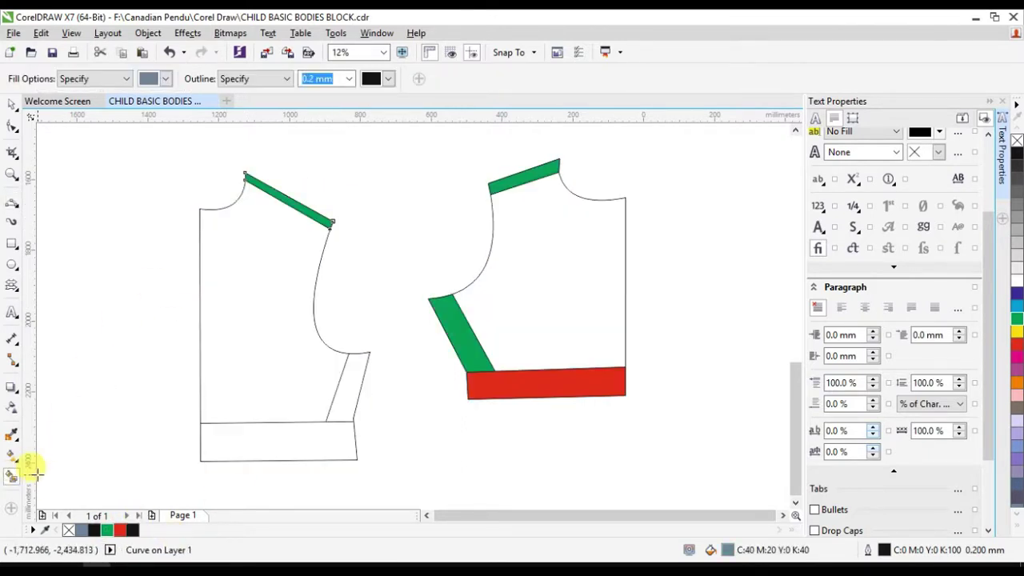
Fill the side band green and the waistband red, then select the whole left bodice
click(332, 411)
click(106, 530)
click(254, 453)
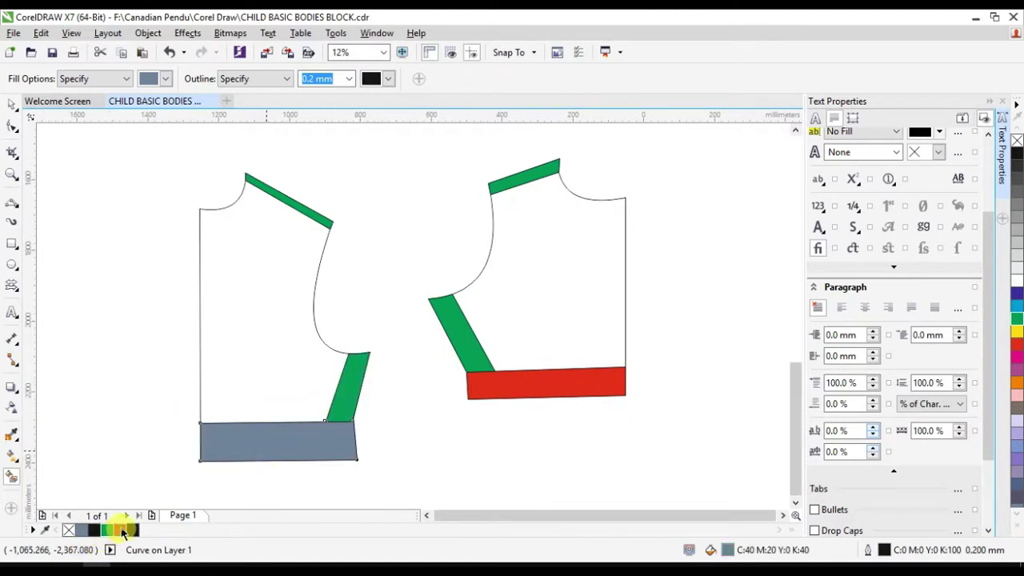
click(120, 531)
click(12, 203)
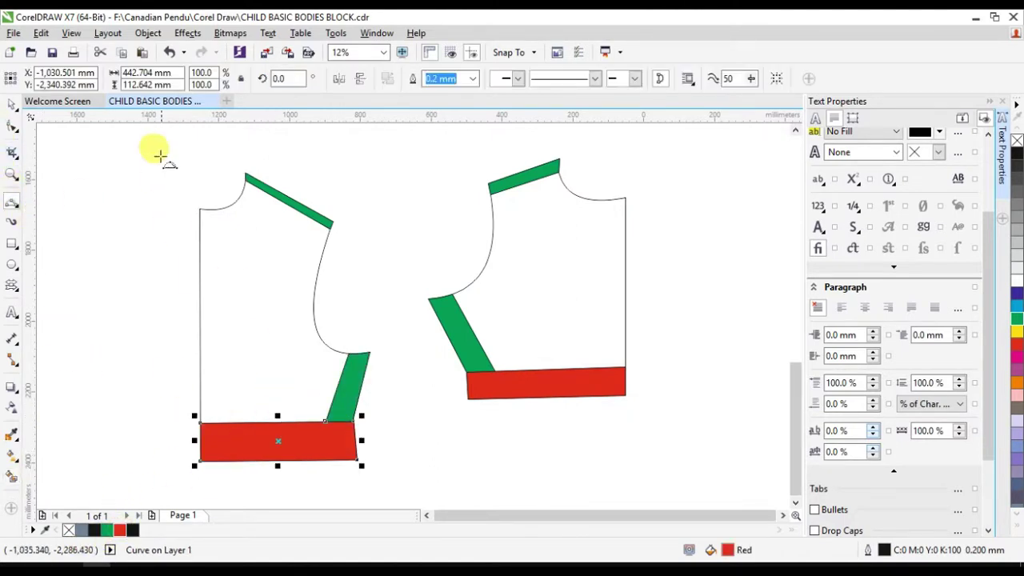
click(11, 102)
drag(119, 149, 406, 491)
Group the back bodice, shorten it and move it up level with the front
key(ctrl+g)
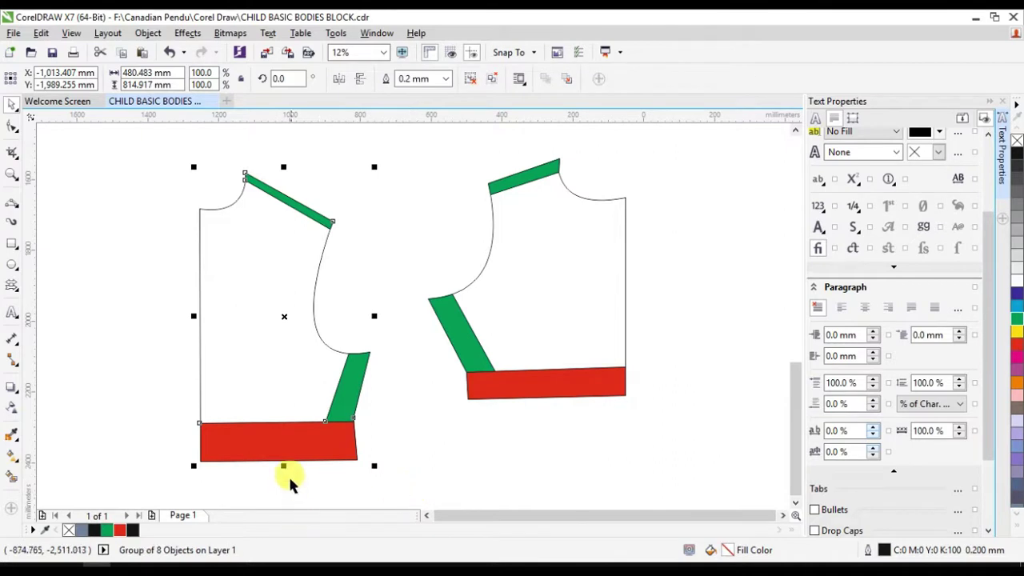
drag(283, 465, 283, 432)
mouse_move(284, 290)
mouse_down()
mouse_move(304, 253)
mouse_move(301, 280)
mouse_up()
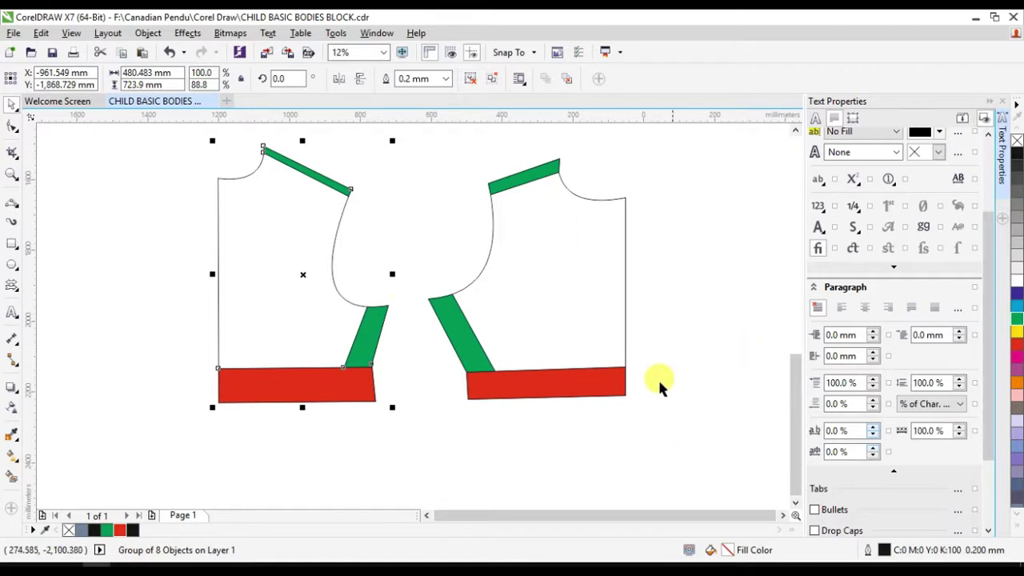
Group all parts of the front bodice and narrow the whole group
click(624, 276)
drag(632, 284, 597, 284)
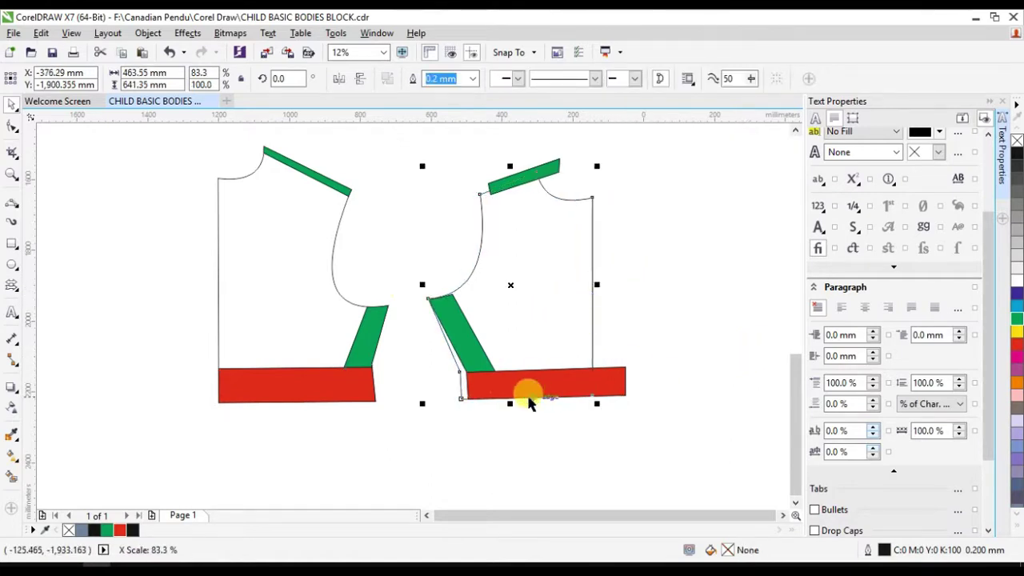
key(ctrl+z)
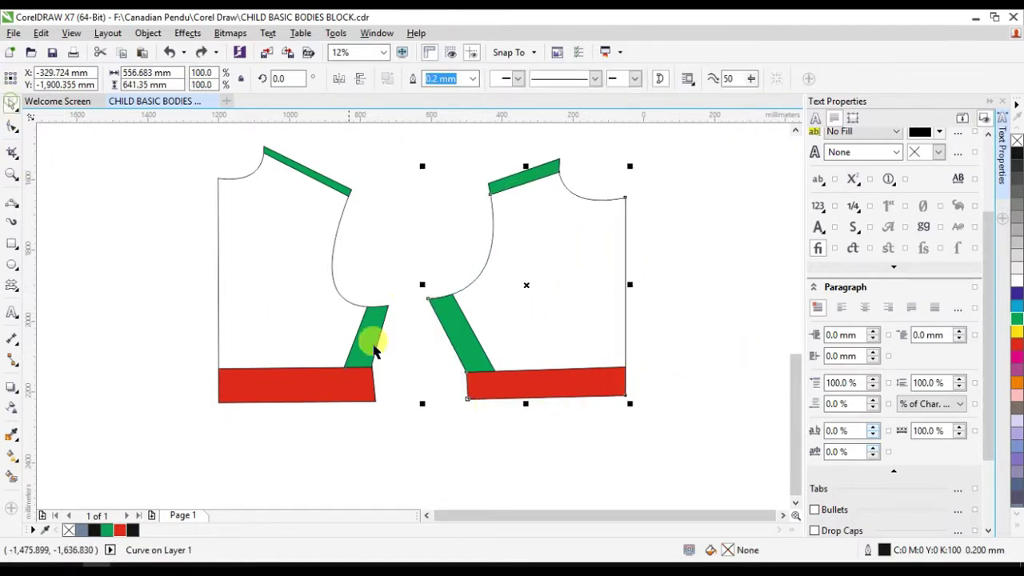
drag(446, 279, 741, 422)
key(ctrl+g)
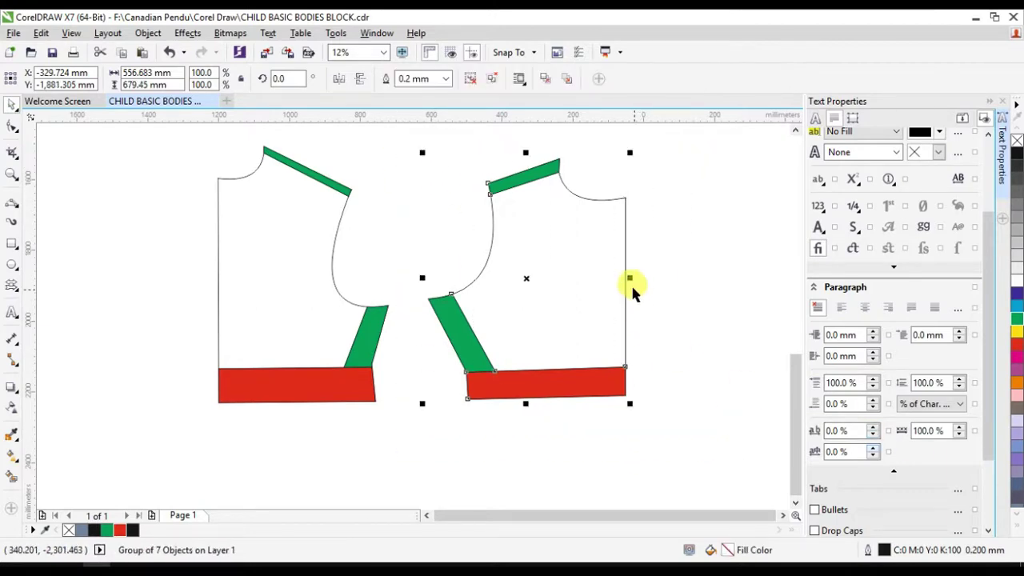
drag(629, 277, 600, 278)
click(636, 407)
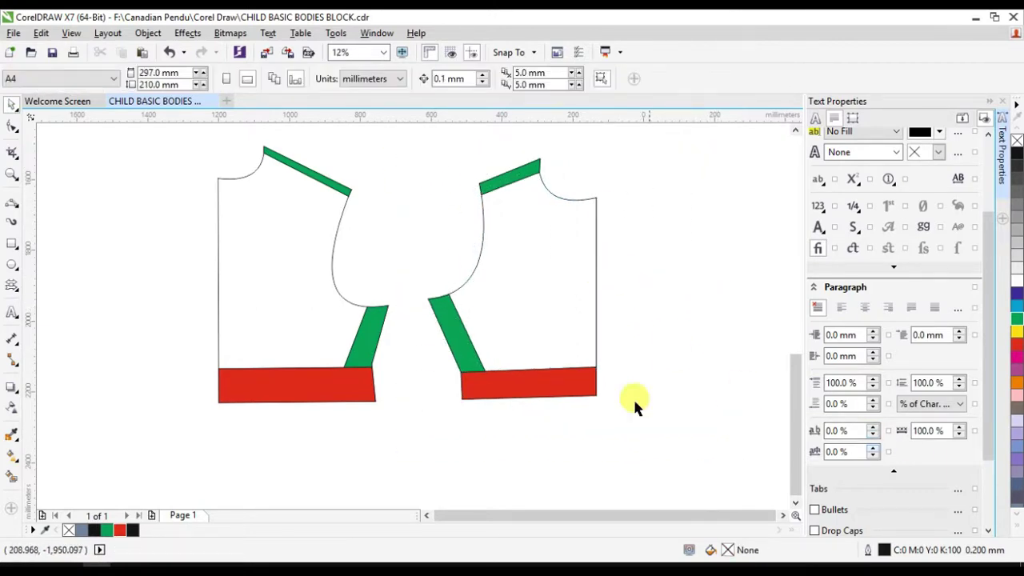
Draw a chest line across the front bodice, then delete it
click(11, 205)
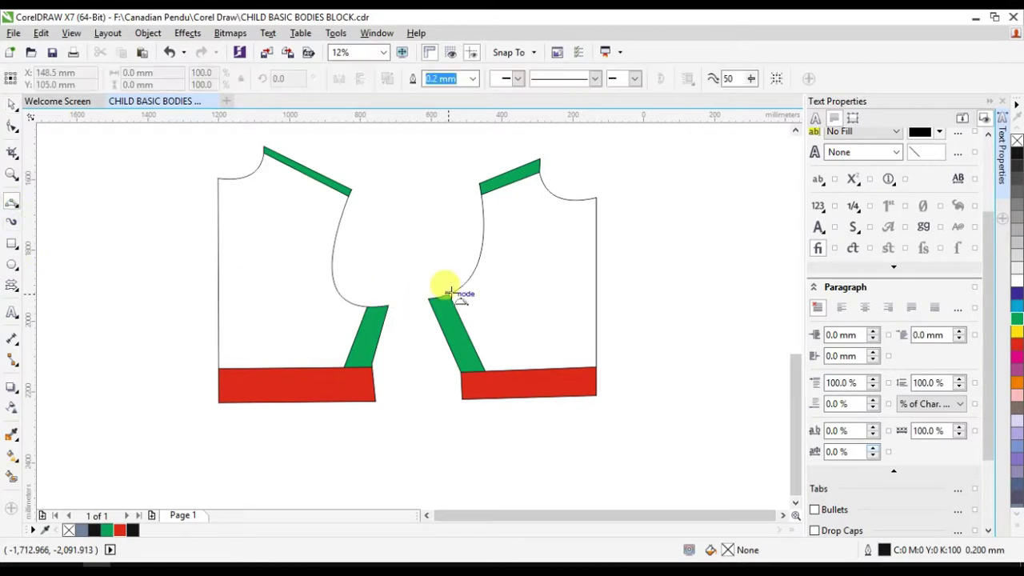
drag(448, 294, 596, 294)
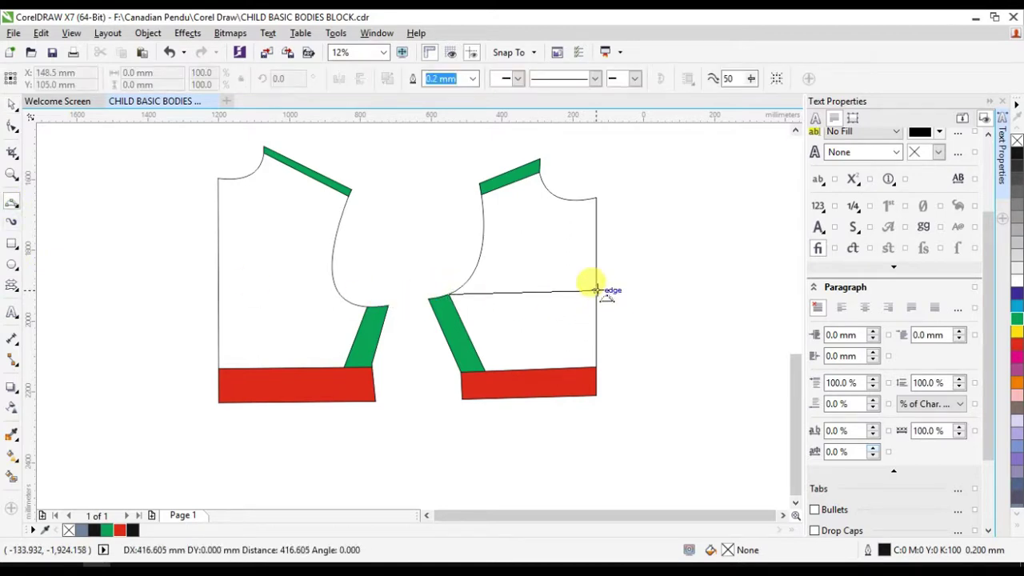
key(Delete)
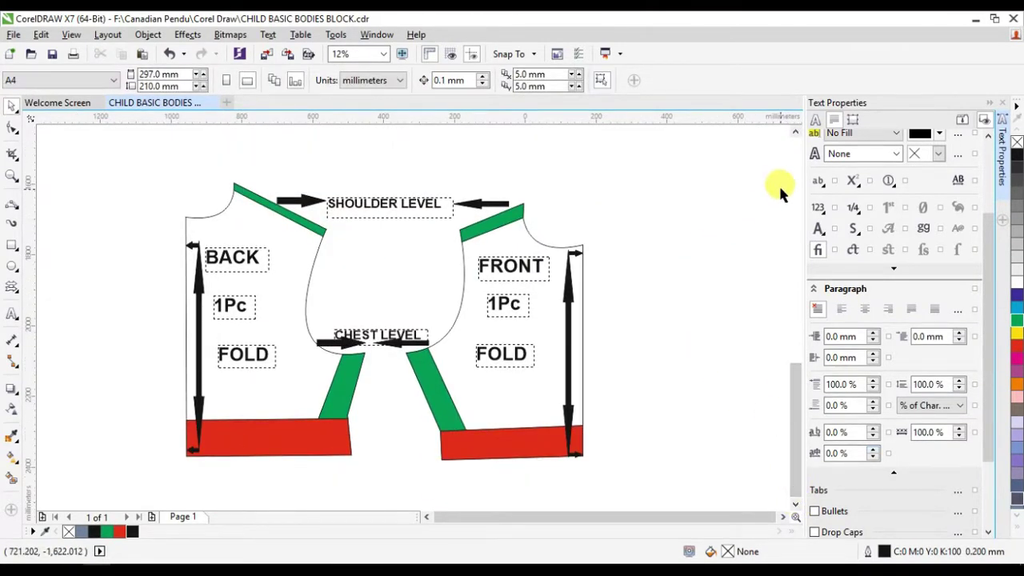
Scroll up to view the BODY BLOCK 32CM master paper pattern
click(795, 130)
click(798, 135)
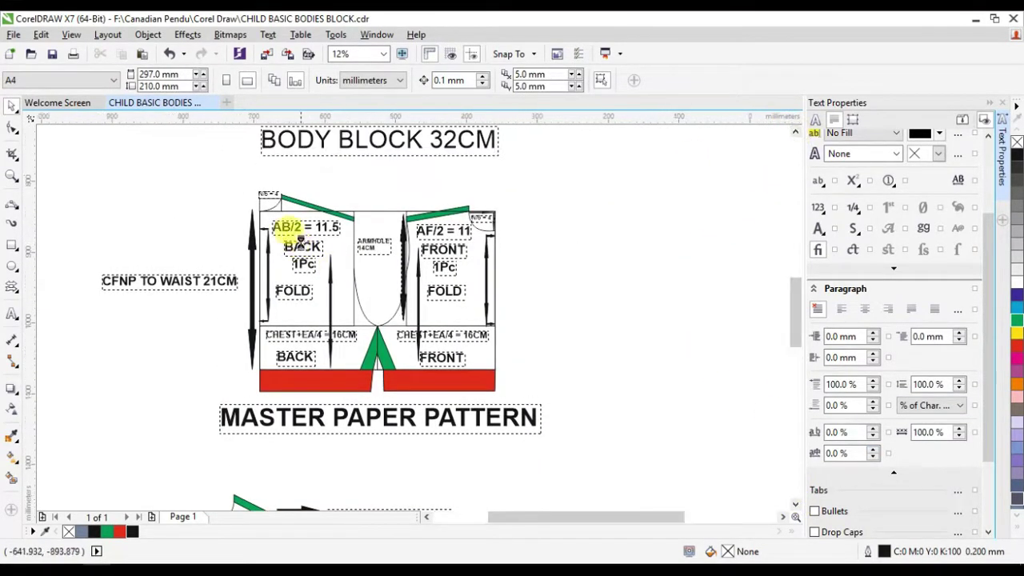
scroll(284, 233, up, 2)
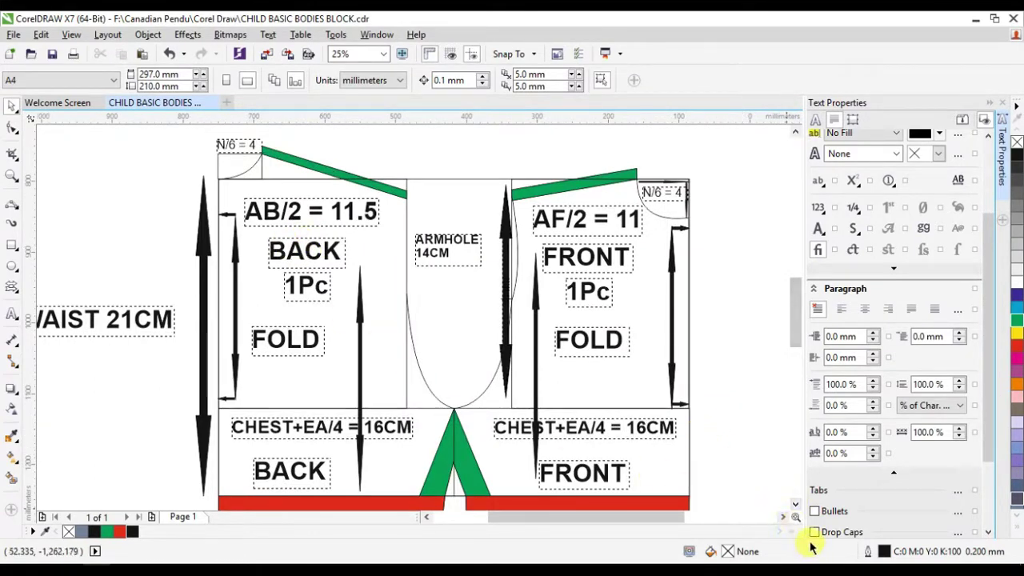